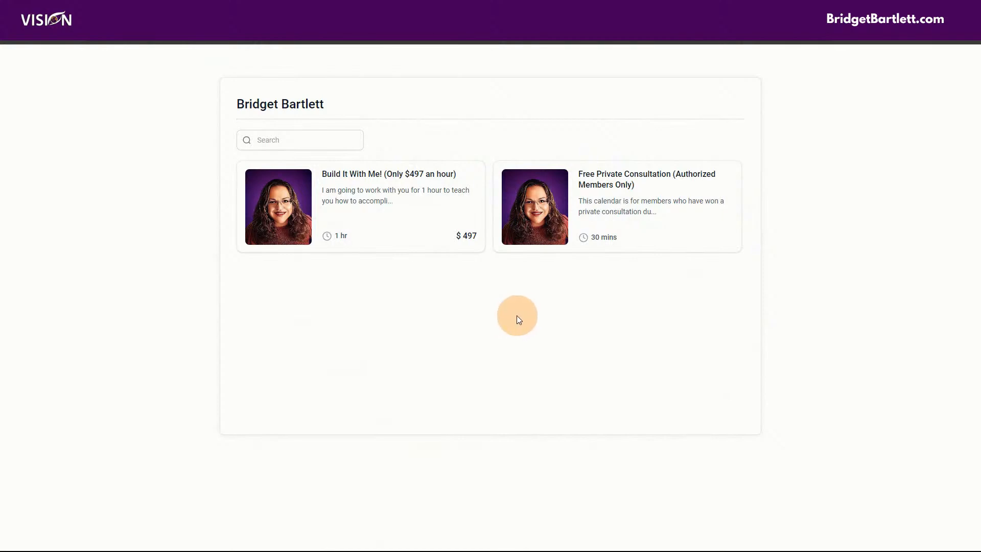
Step: Preview booking Free Private Consultation for March 22 at 10:00 AM, then back out to services
click(658, 204)
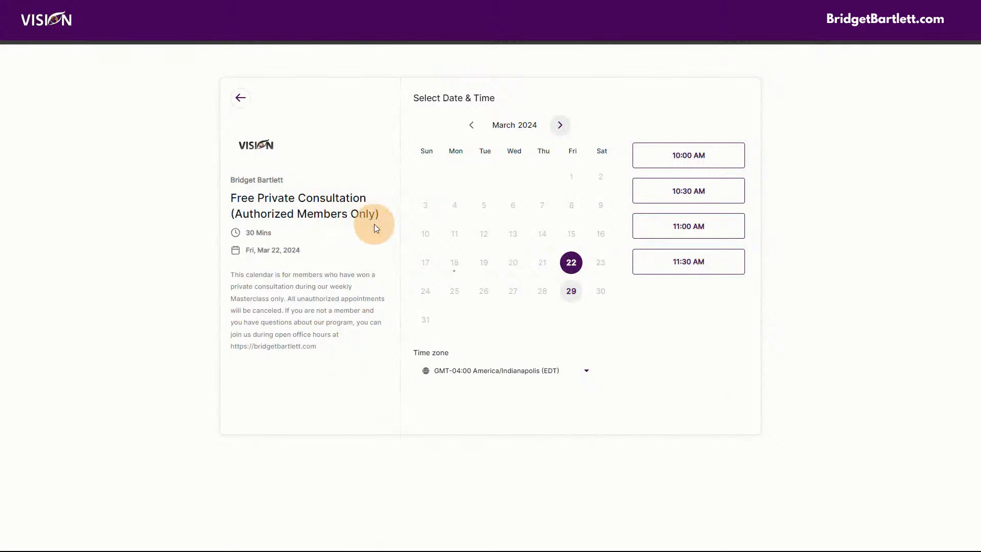
click(571, 262)
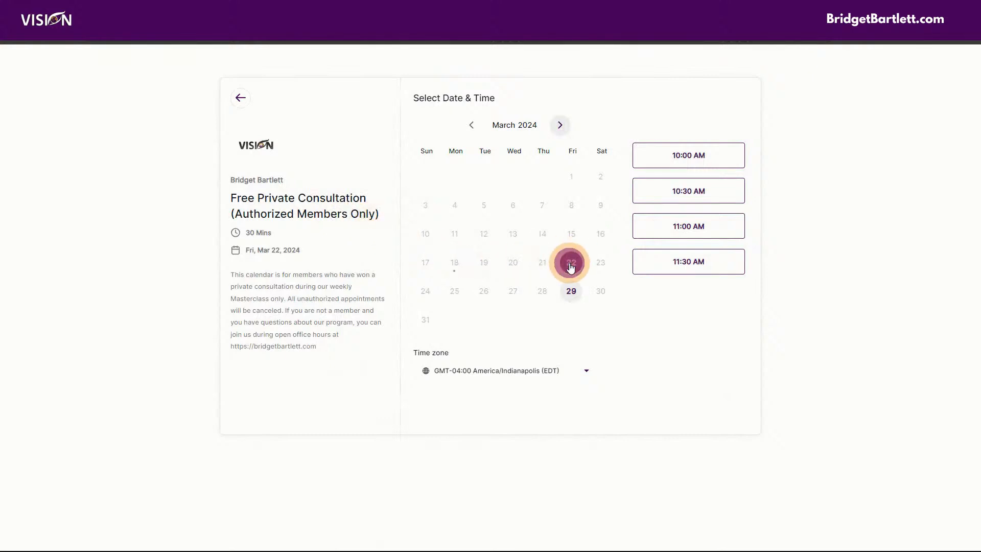
click(696, 155)
click(715, 155)
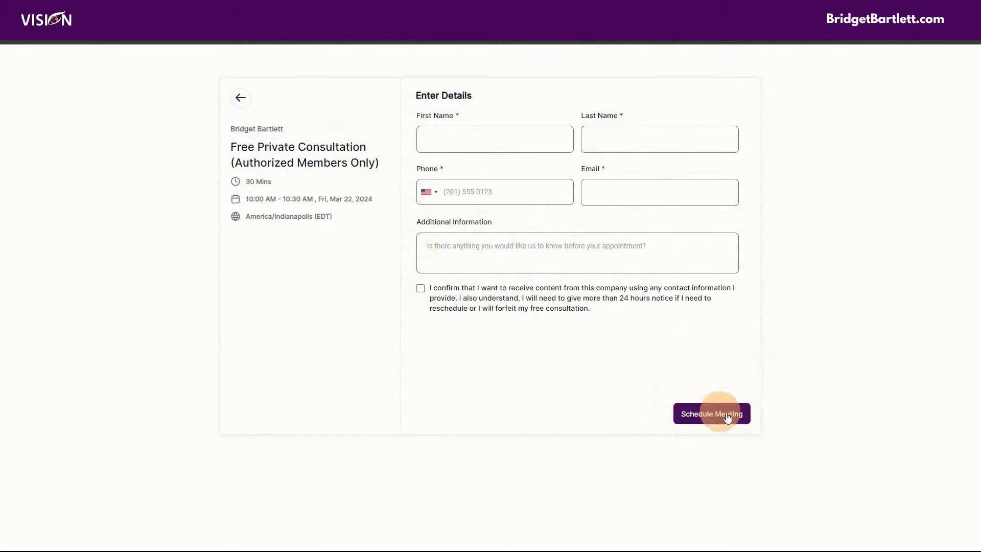
click(240, 97)
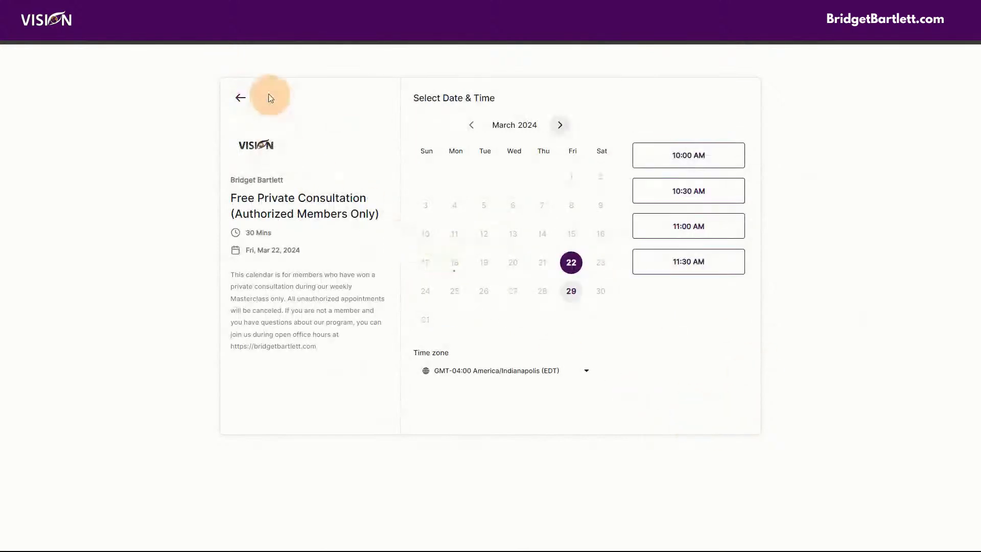
click(241, 98)
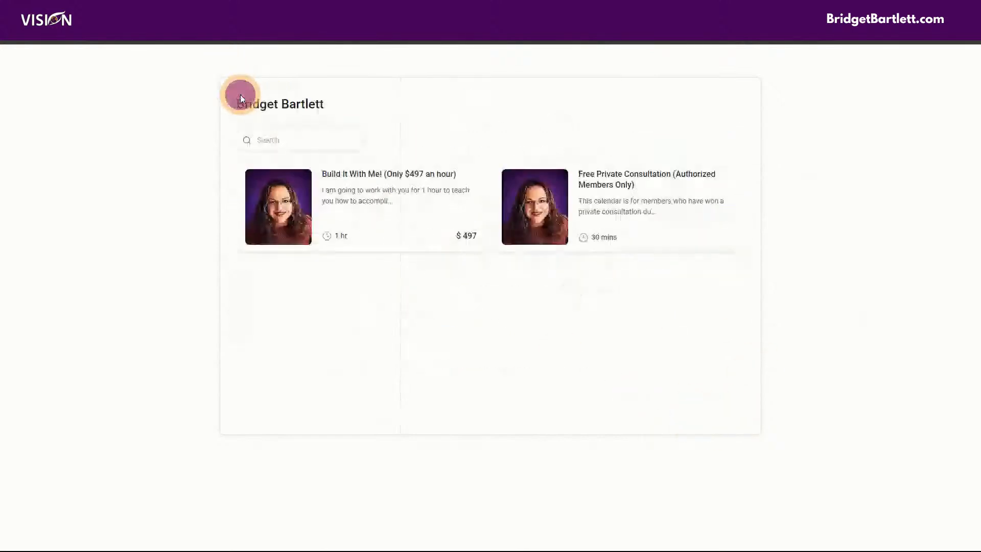
Step: Preview booking Build It With Me! at 10:30 AM on March 20, then return to services
click(378, 222)
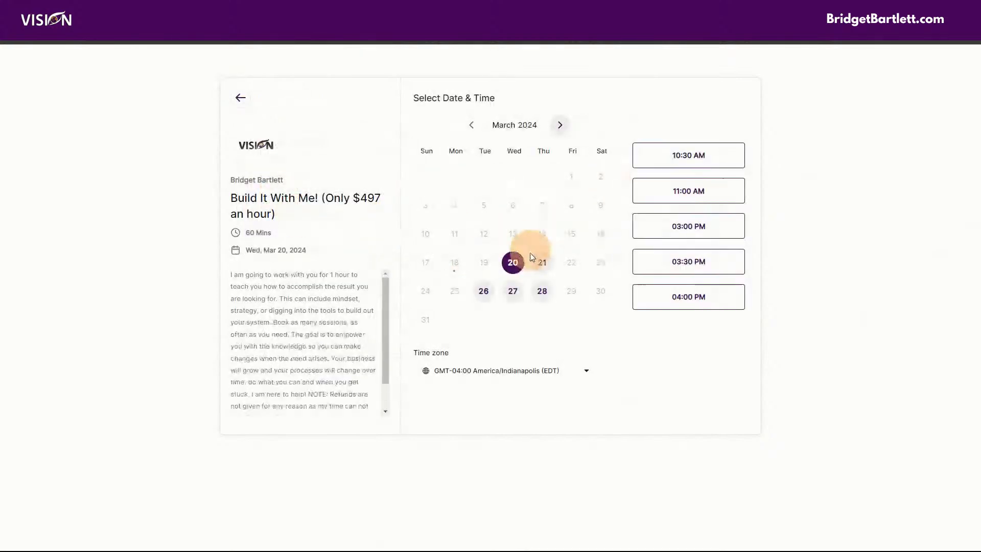
click(674, 154)
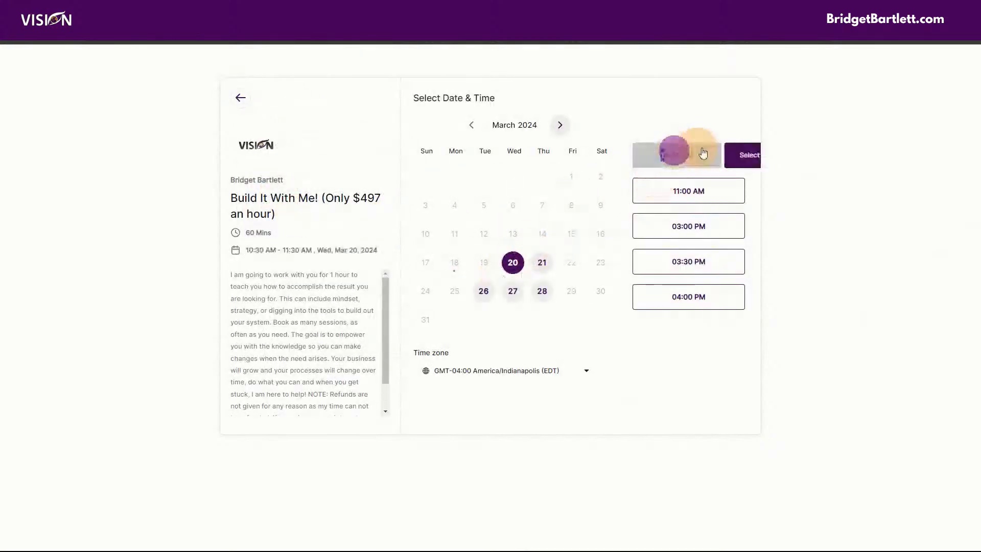
click(720, 155)
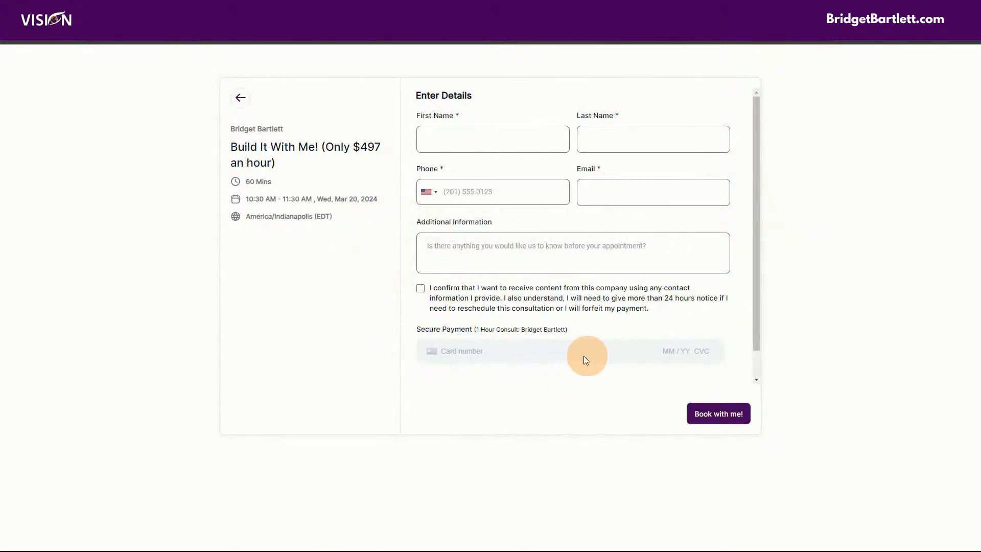
click(241, 98)
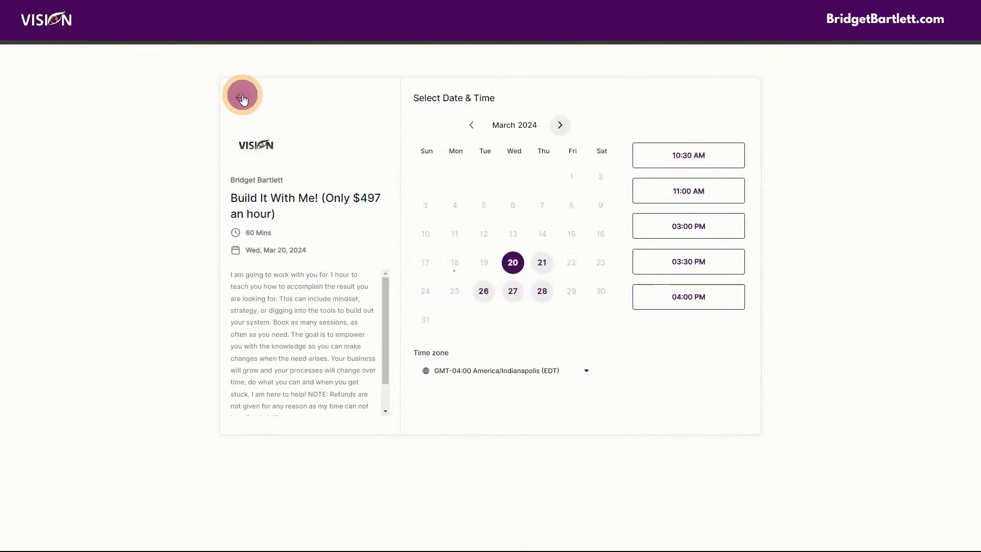
click(244, 99)
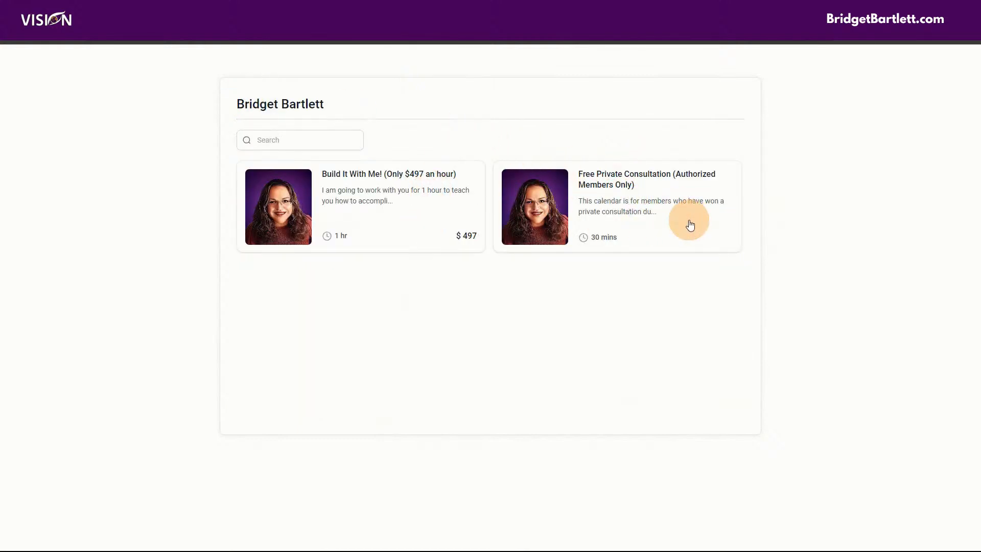
Step: Recheck Free Private Consultation, view the calendar Groups list, and switch to the My Profile window
click(597, 211)
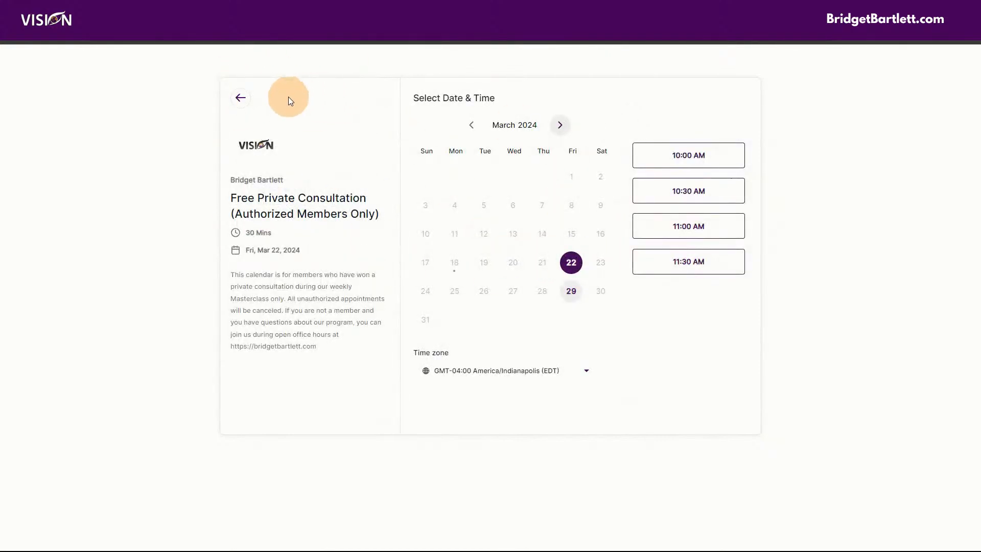
click(237, 105)
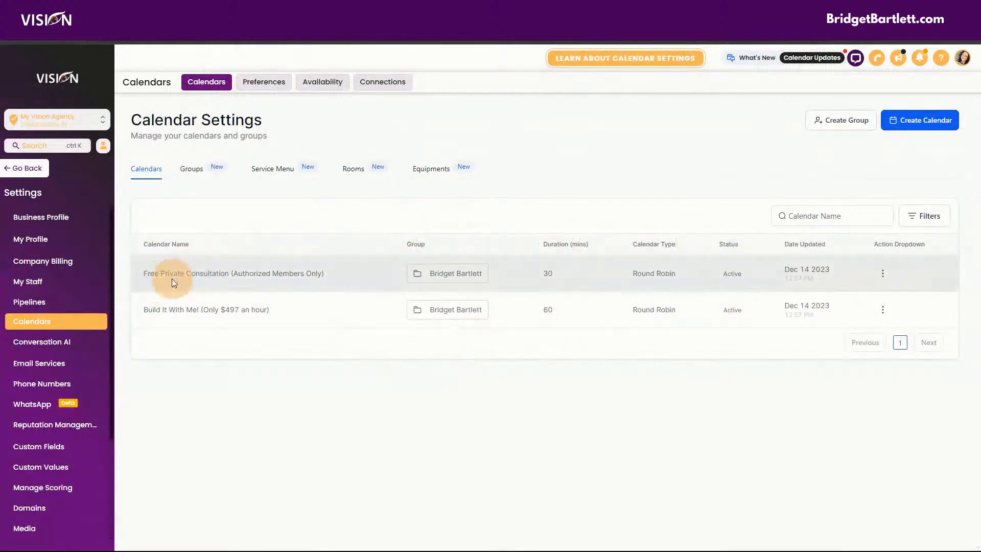
click(194, 169)
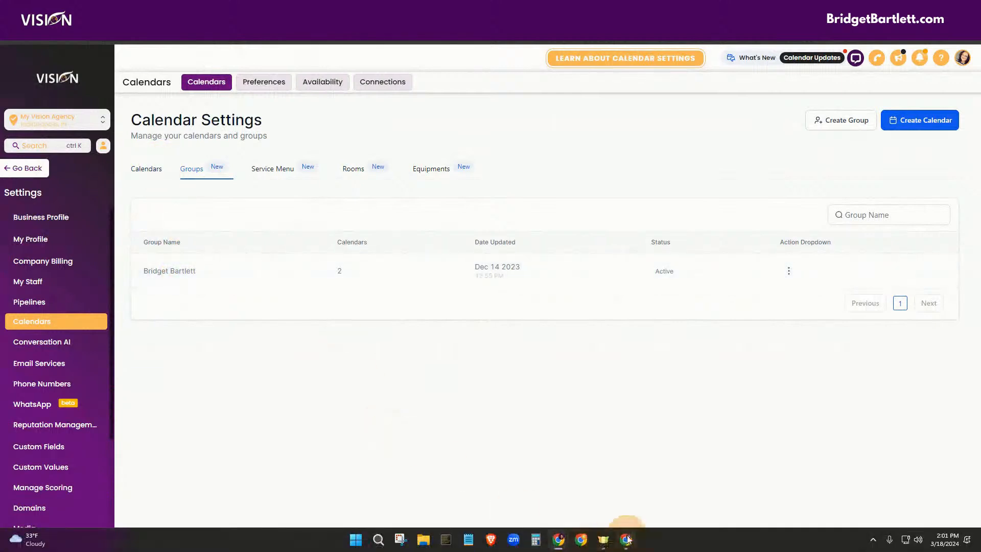
click(625, 543)
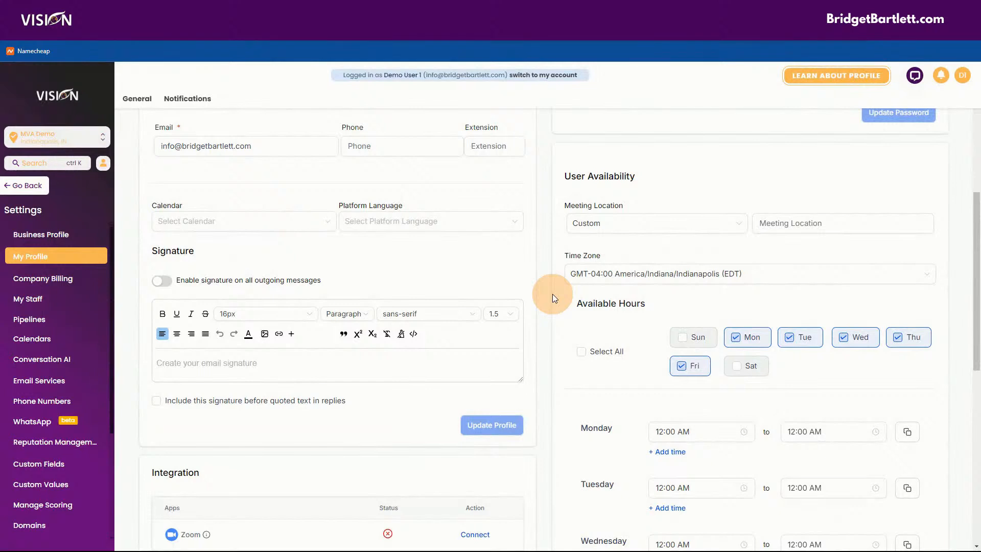
scroll(550, 298, up, 1)
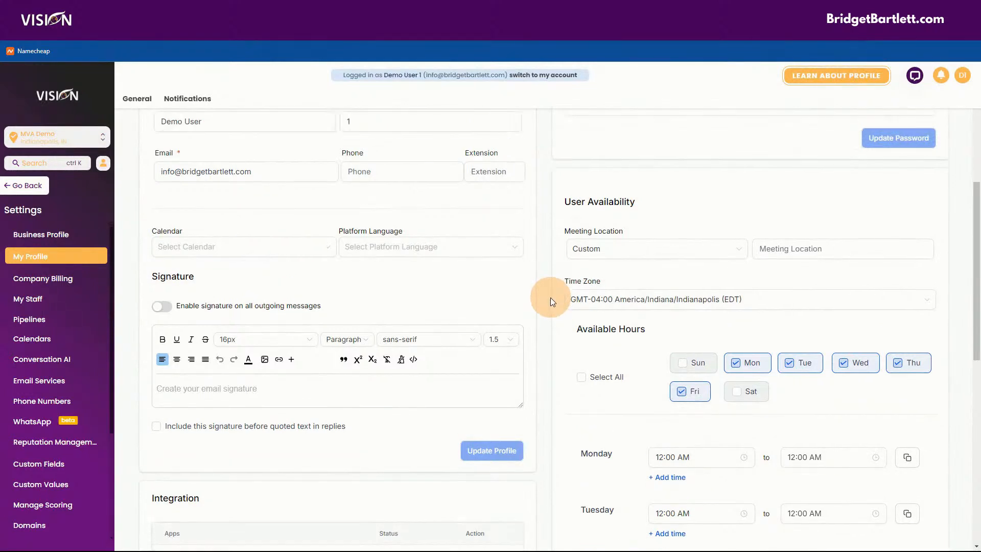
scroll(550, 301, up, 3)
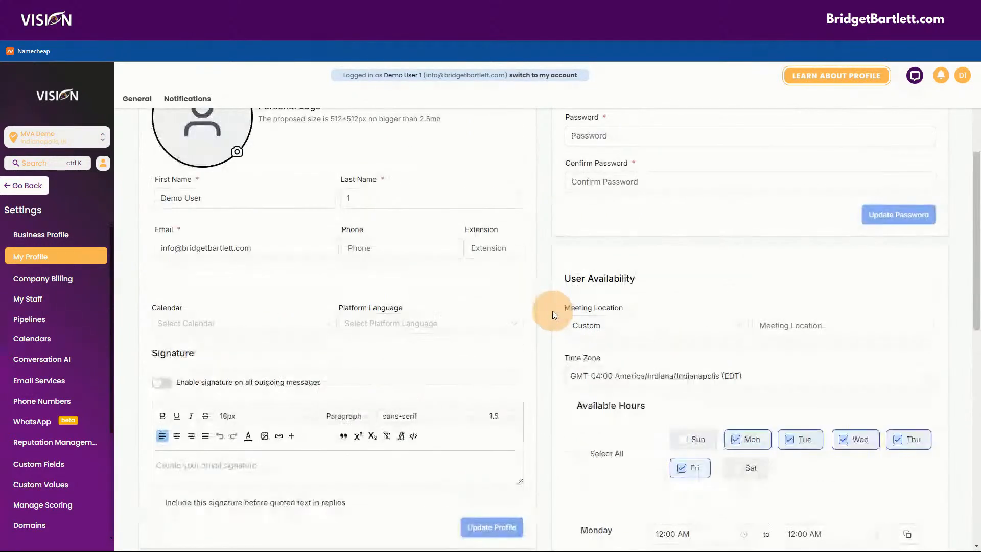
scroll(551, 313, up, 2)
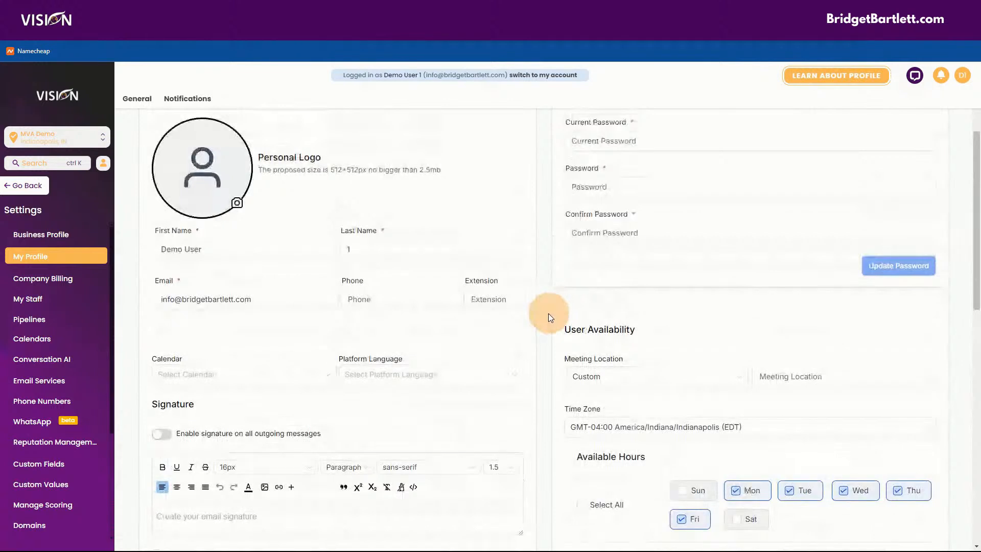
scroll(547, 318, up, 2)
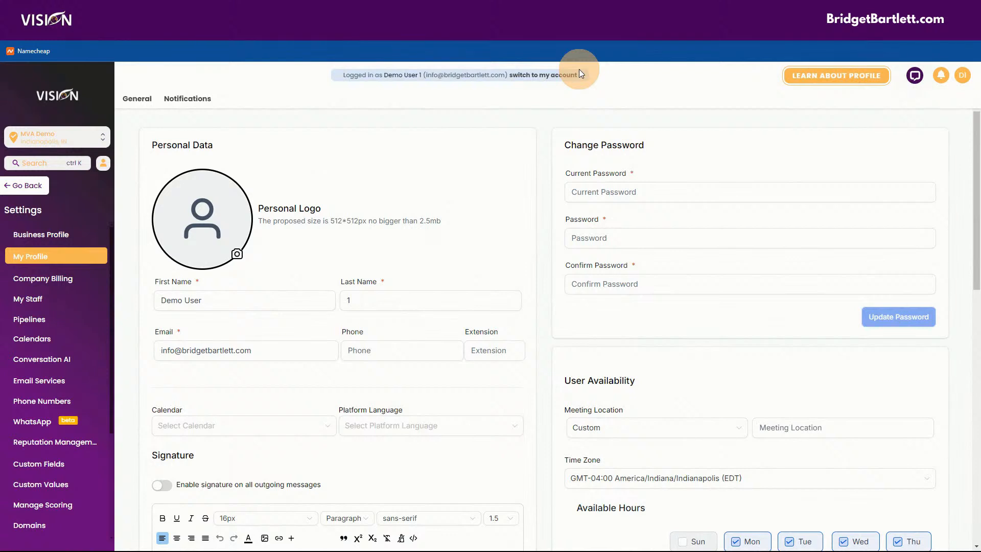
drag(423, 75, 507, 76)
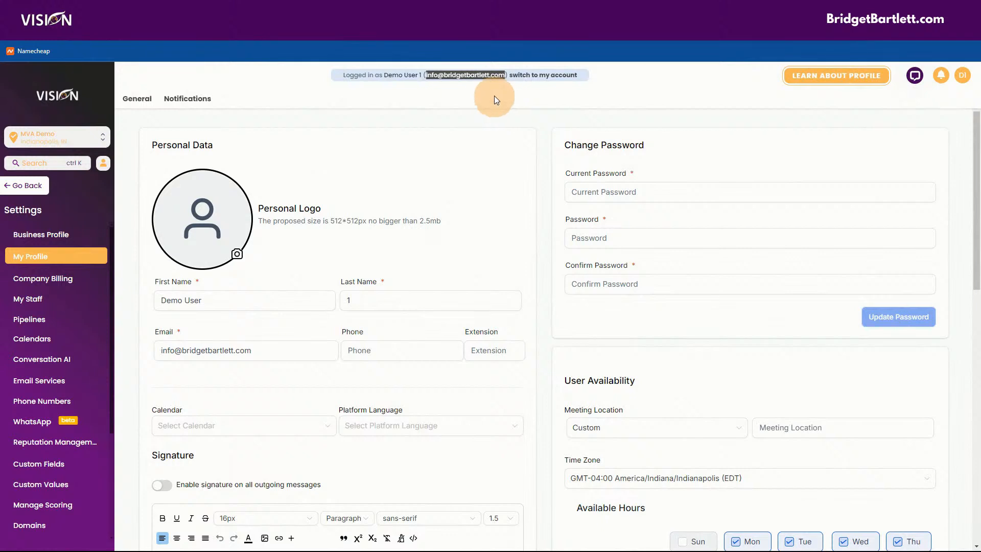
drag(384, 76, 425, 76)
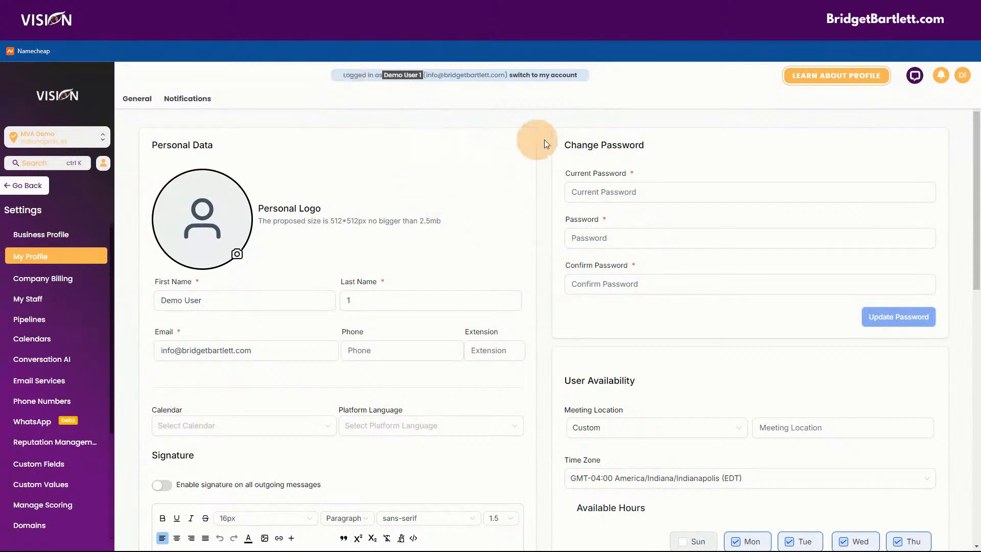
click(962, 75)
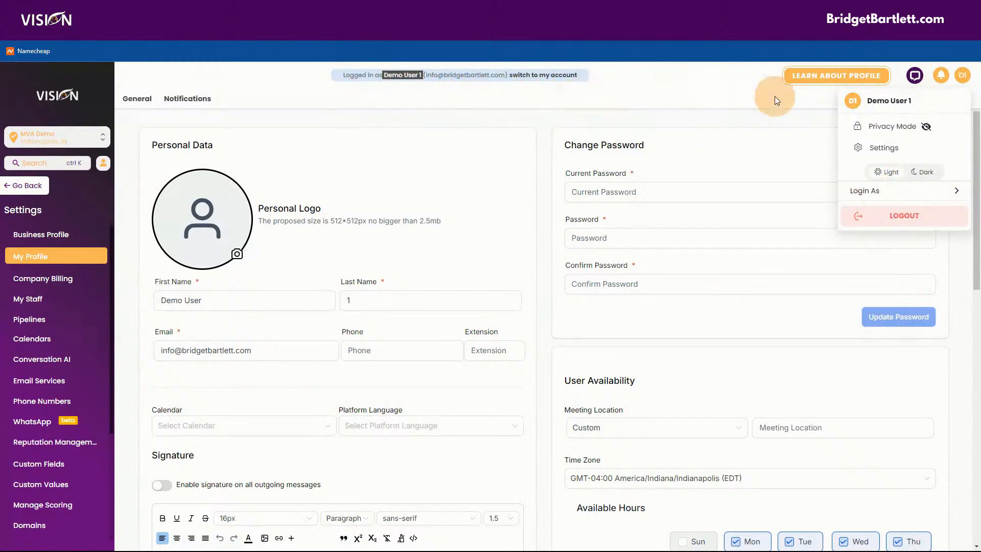
click(572, 89)
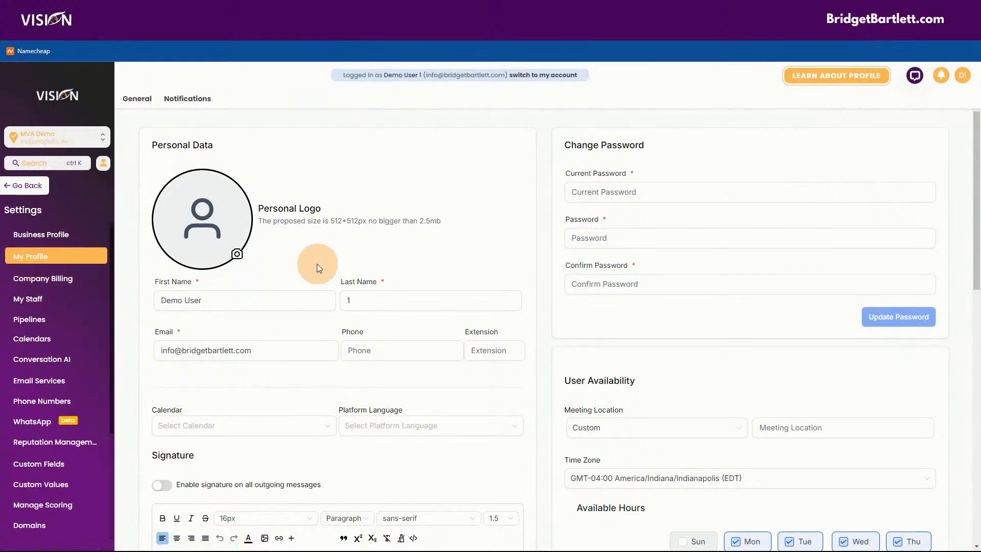
scroll(316, 263, down, 2)
scroll(314, 264, down, 2)
click(196, 199)
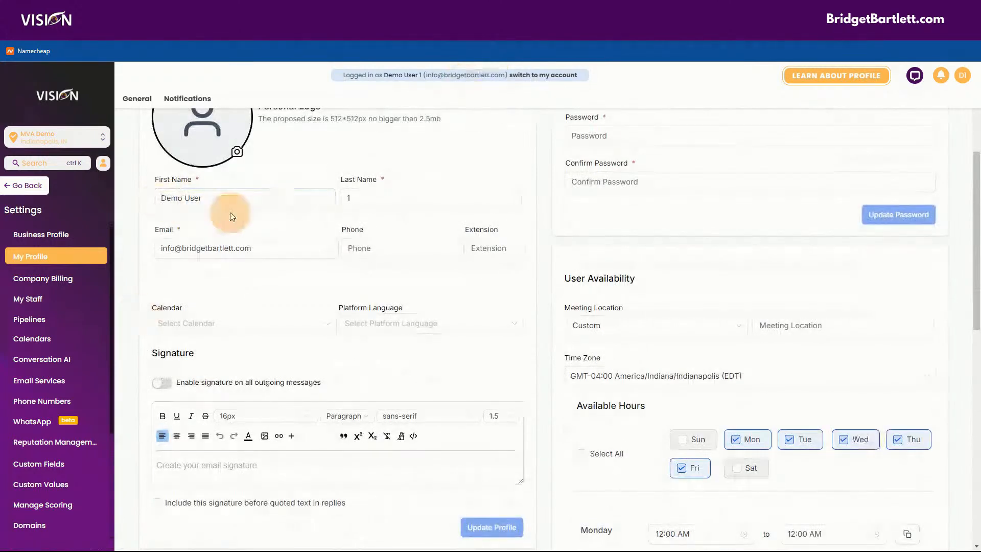
triple_click(232, 204)
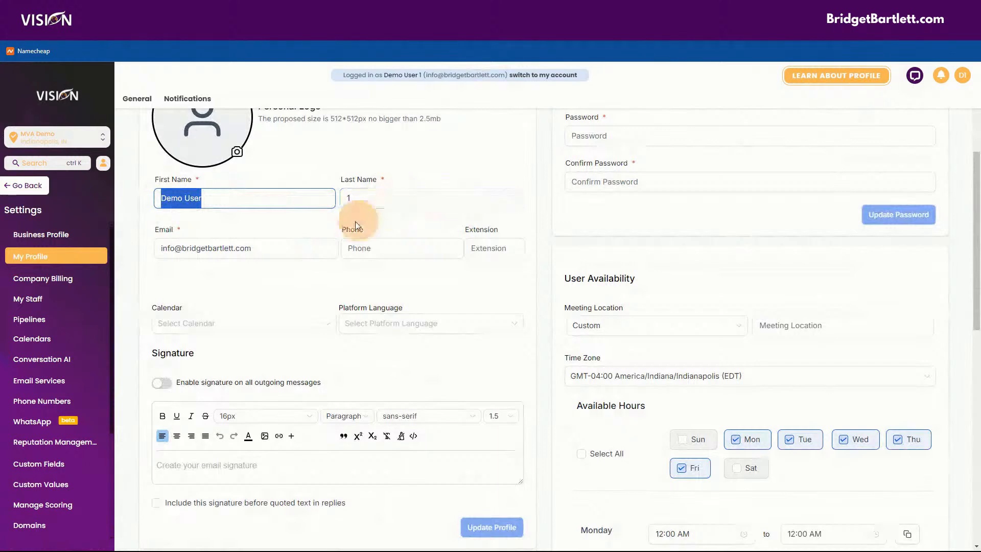
scroll(368, 290, down, 1)
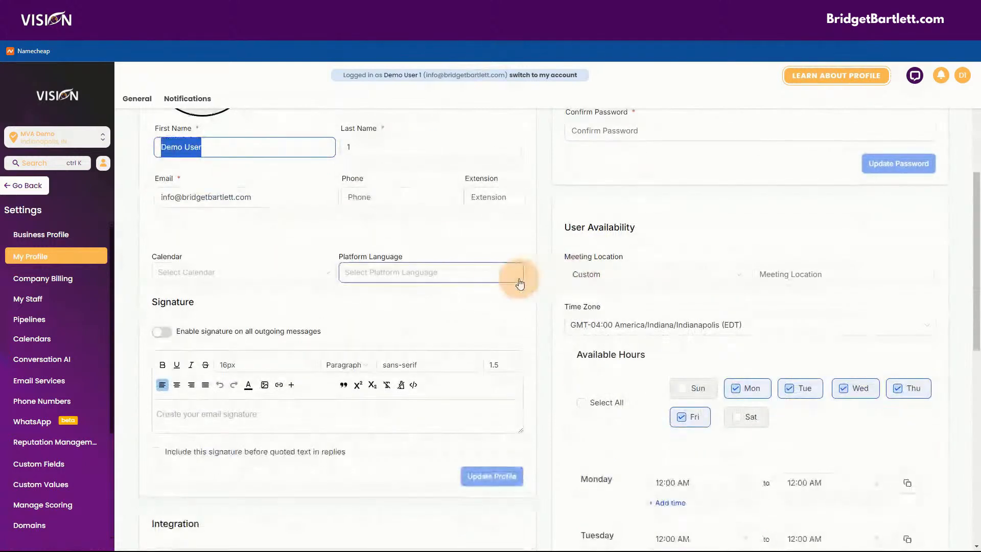
scroll(577, 266, down, 3)
scroll(583, 303, down, 3)
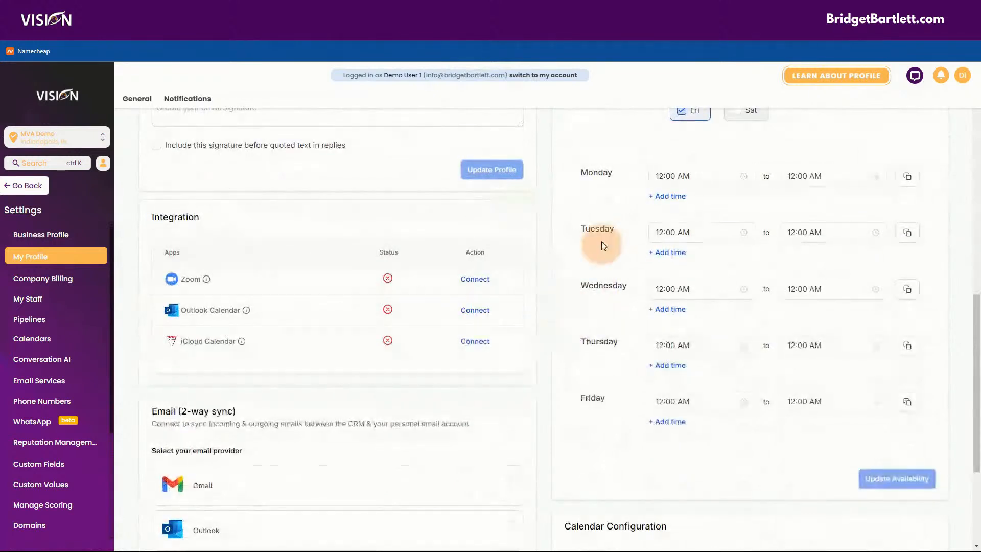
scroll(585, 268, up, 1)
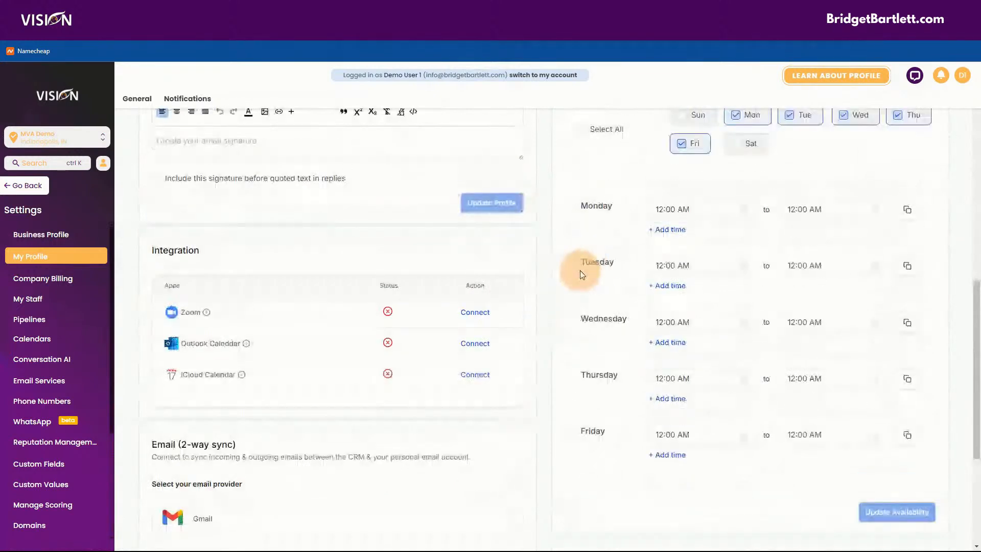
scroll(582, 278, up, 2)
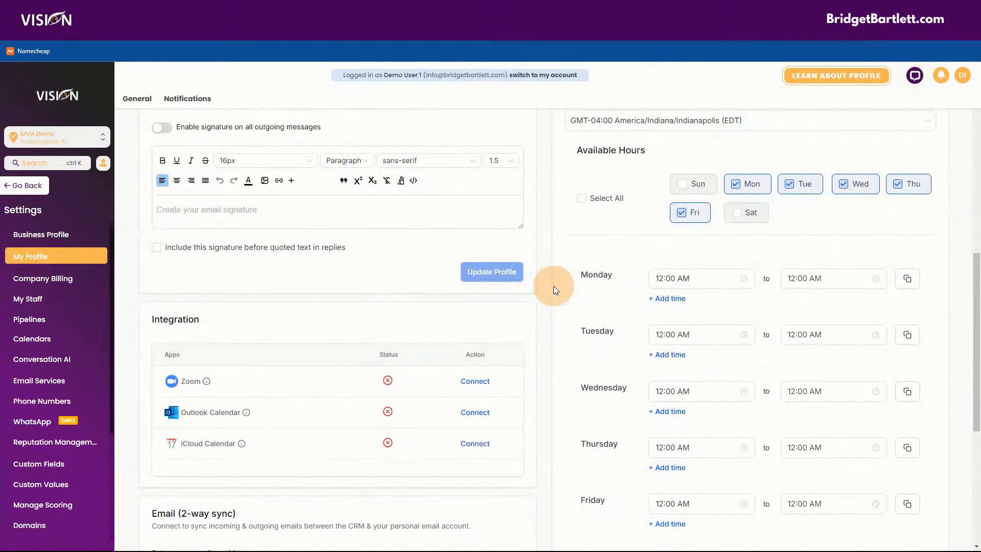
scroll(367, 333, up, 2)
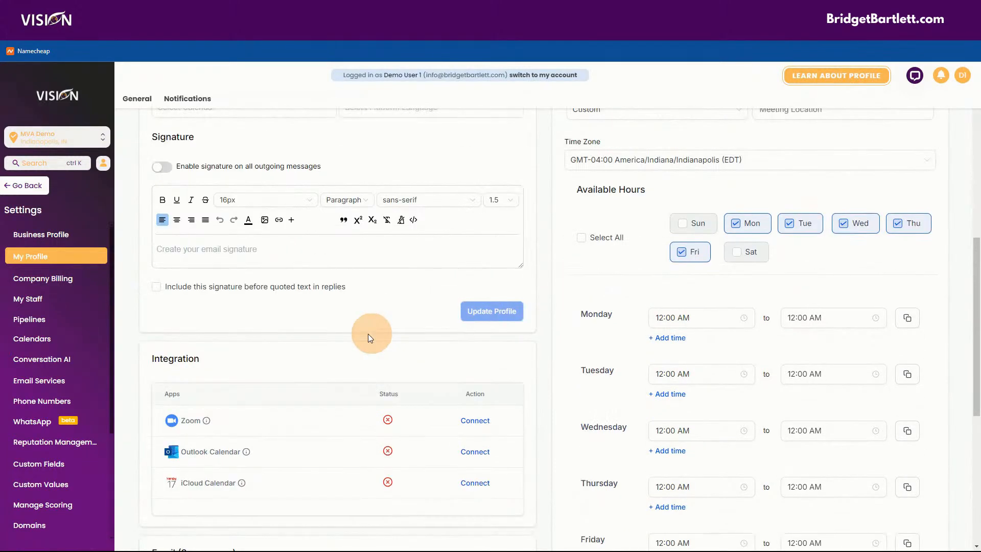
scroll(325, 317, up, 1)
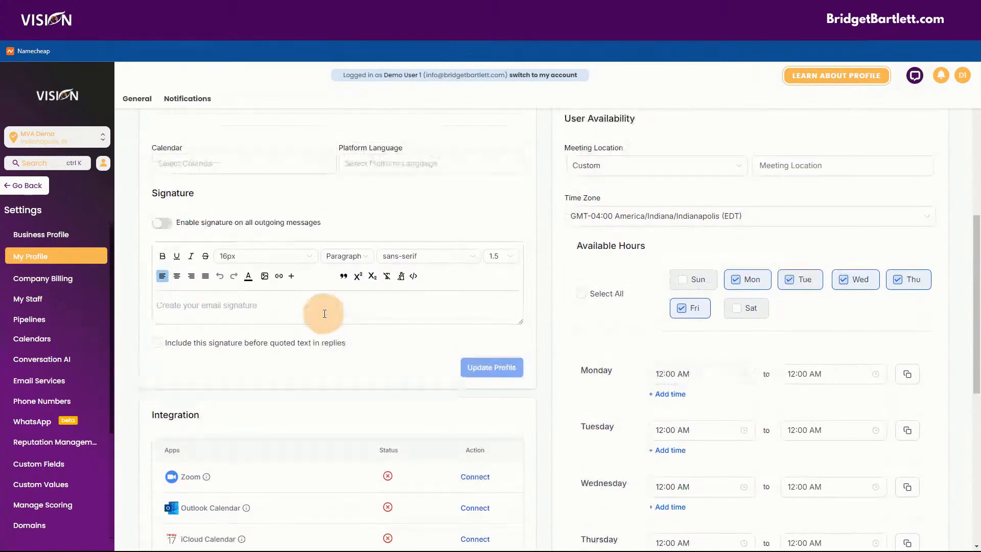
scroll(325, 313, down, 2)
scroll(20, 460, down, 4)
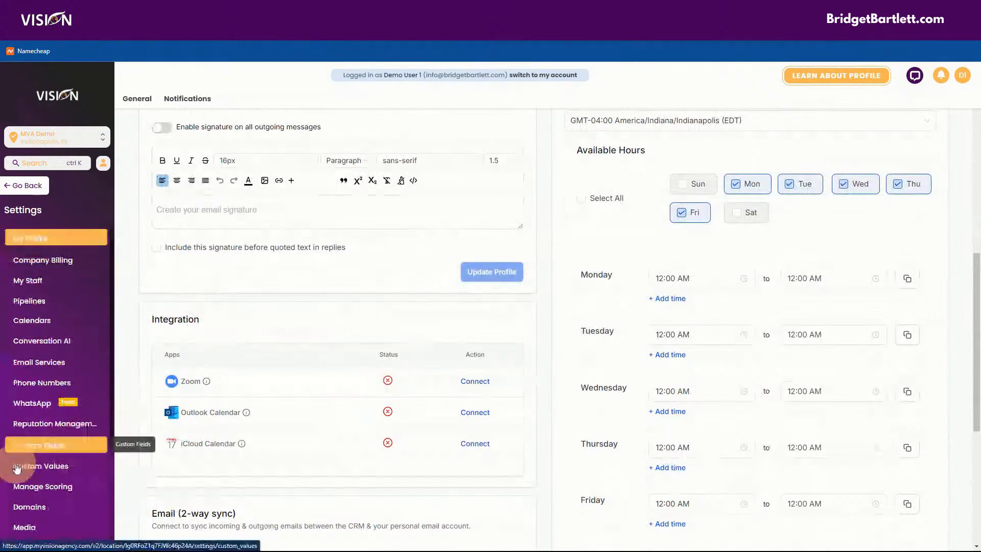
Step: Sign in with Google on the Integrations page and grant Lead Connector access, skipping business linking
click(33, 427)
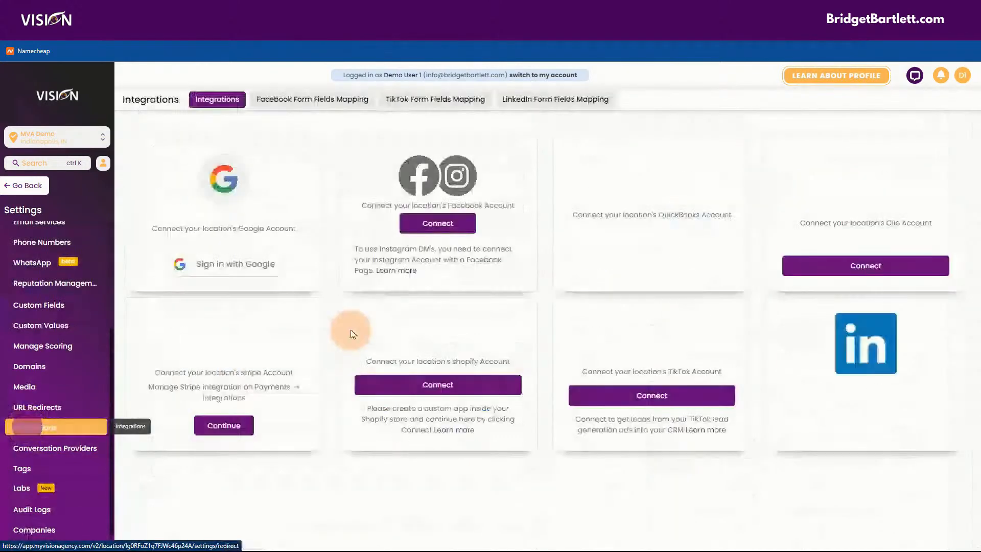
click(220, 262)
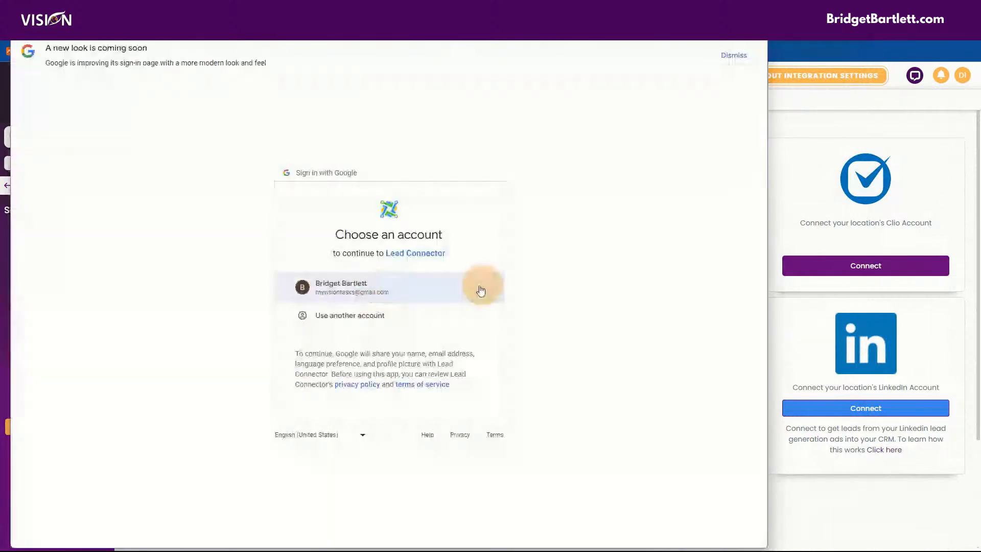
click(383, 287)
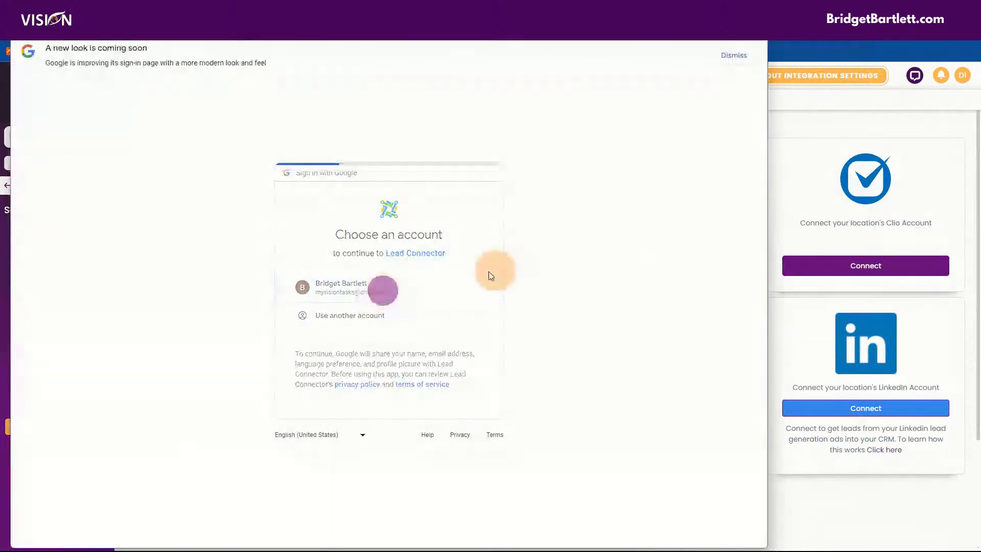
click(428, 368)
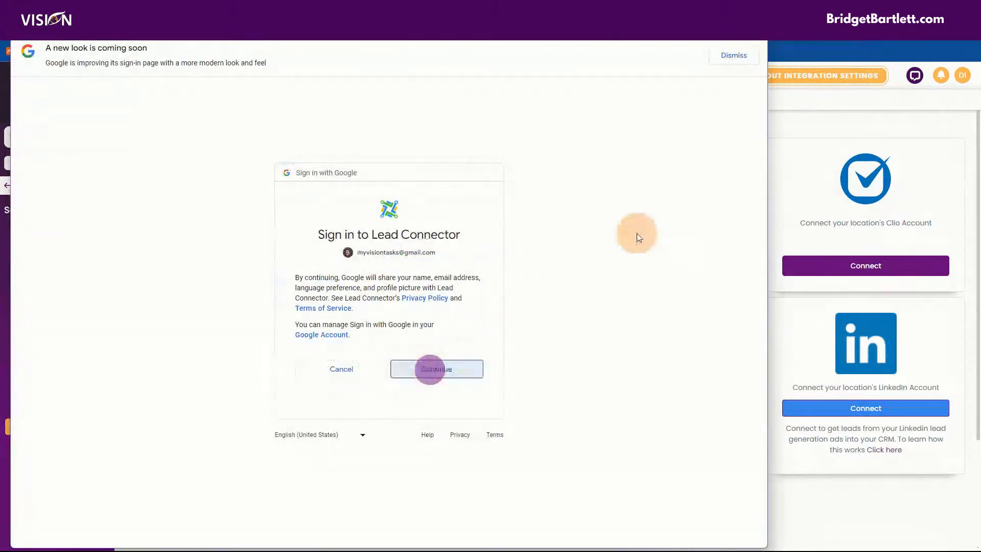
scroll(587, 344, down, 4)
click(428, 473)
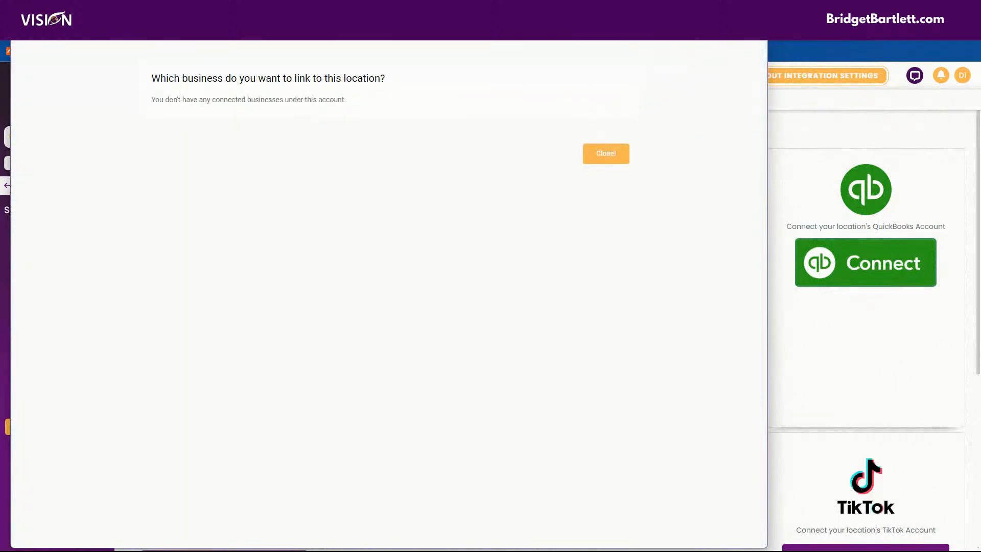
click(606, 153)
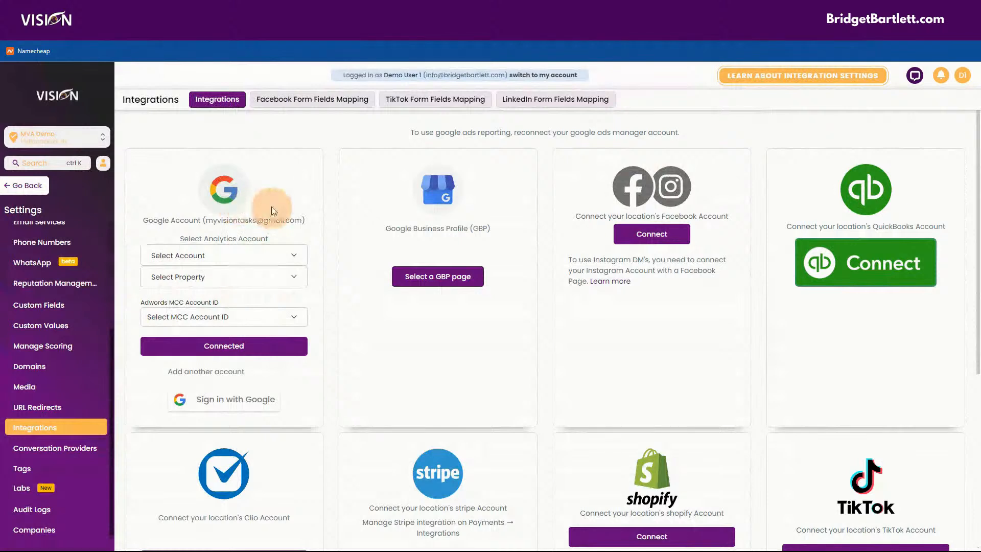
scroll(46, 439, up, 4)
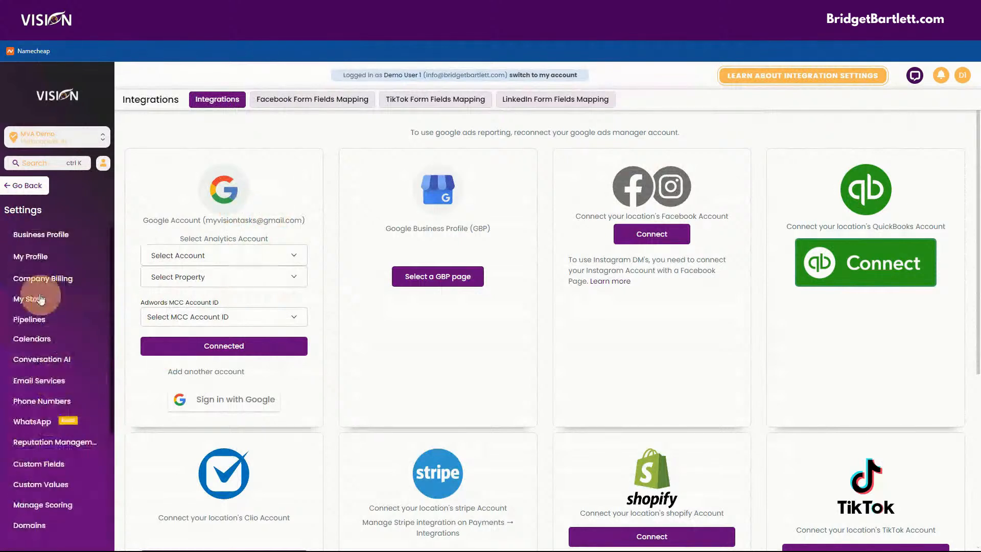
Step: Connect and authorize Zoom under Integration on the My Profile page
click(42, 257)
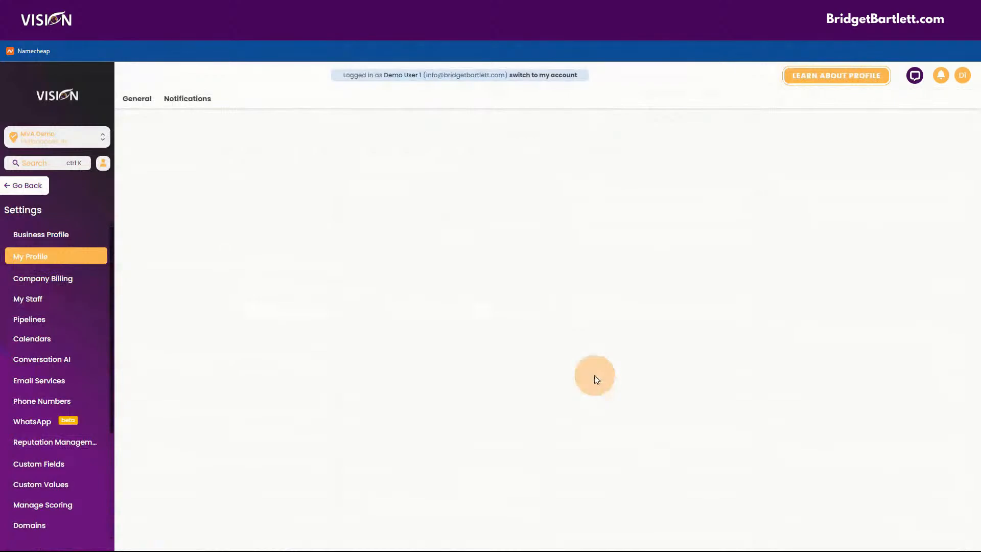
scroll(499, 371, down, 2)
scroll(493, 372, down, 10)
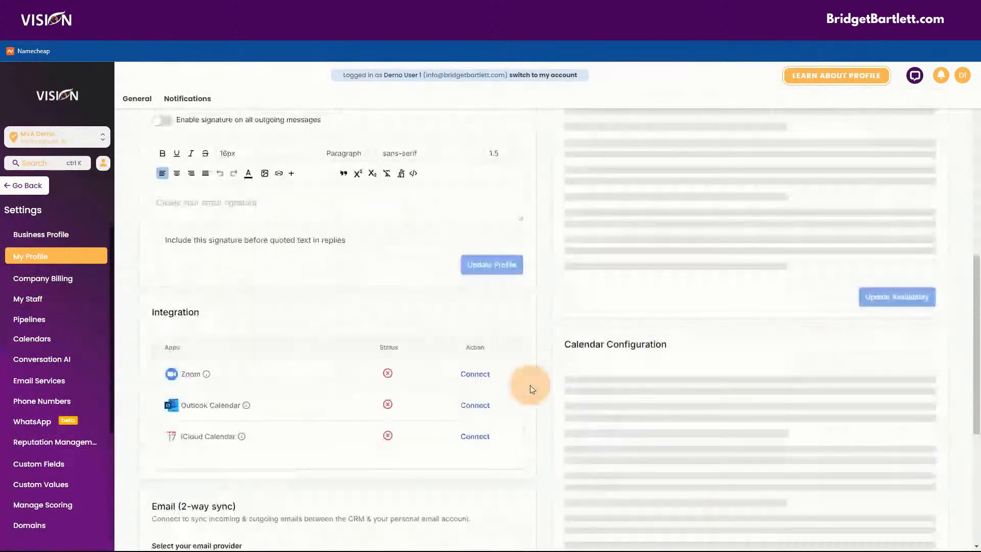
click(475, 333)
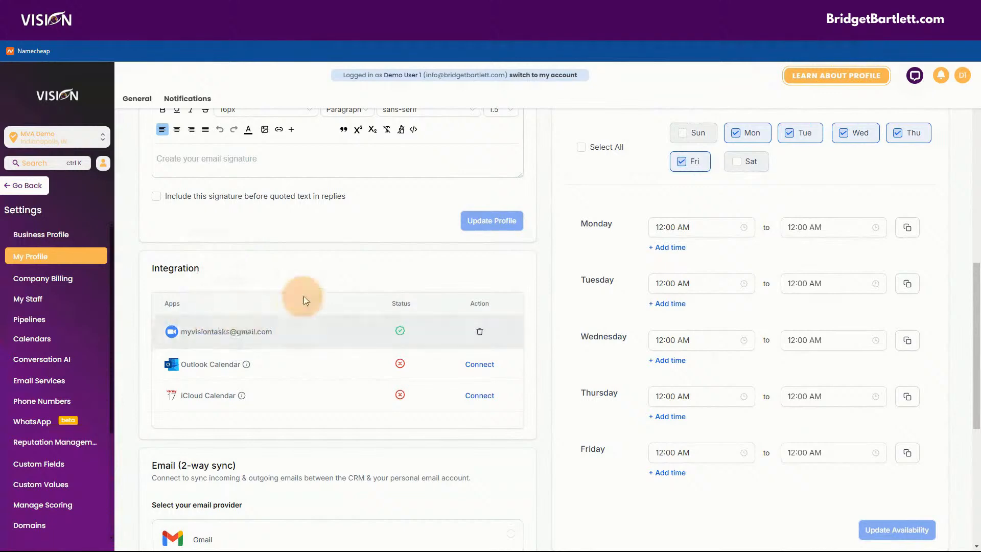
scroll(499, 383, down, 6)
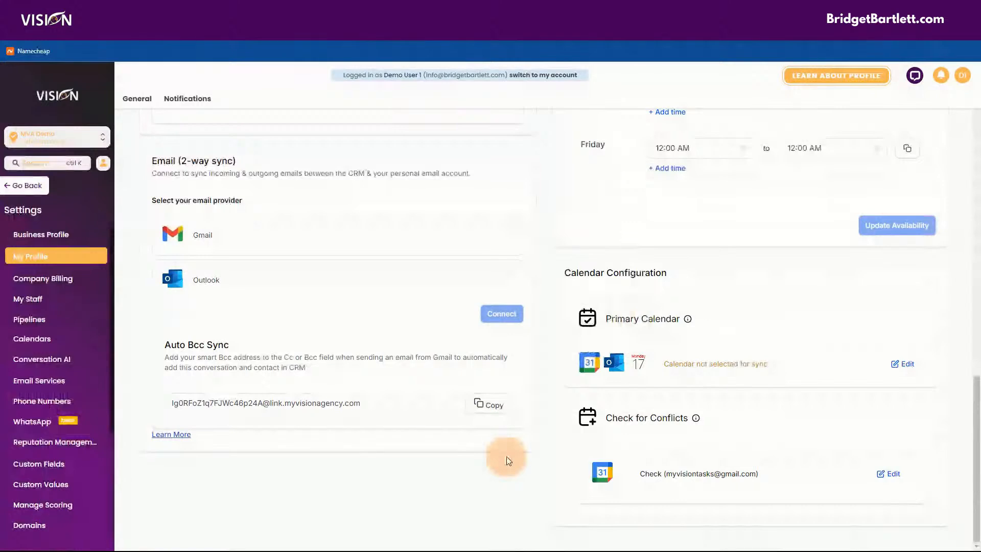
Step: Save the connected Gmail calendar as the primary calendar and open a new browser tab
click(904, 365)
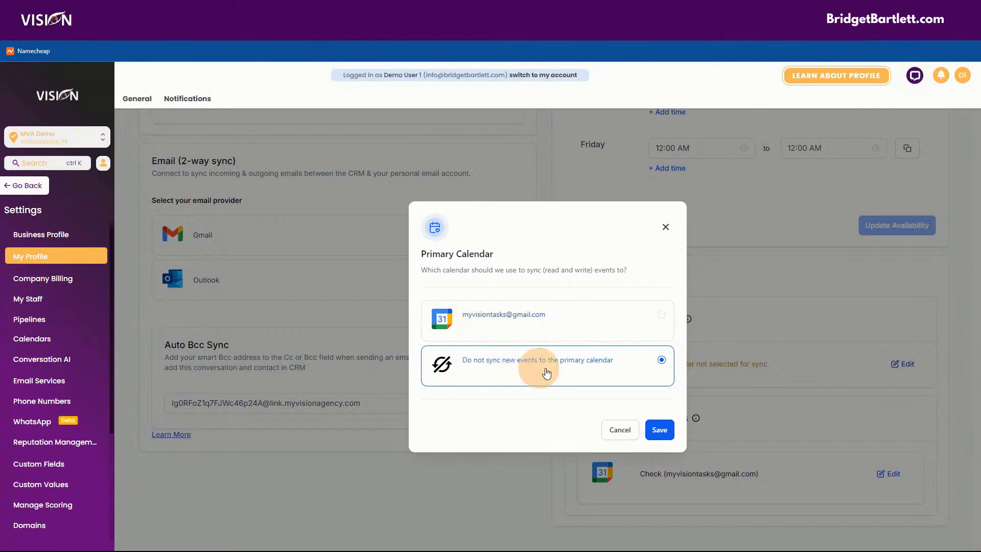
click(520, 318)
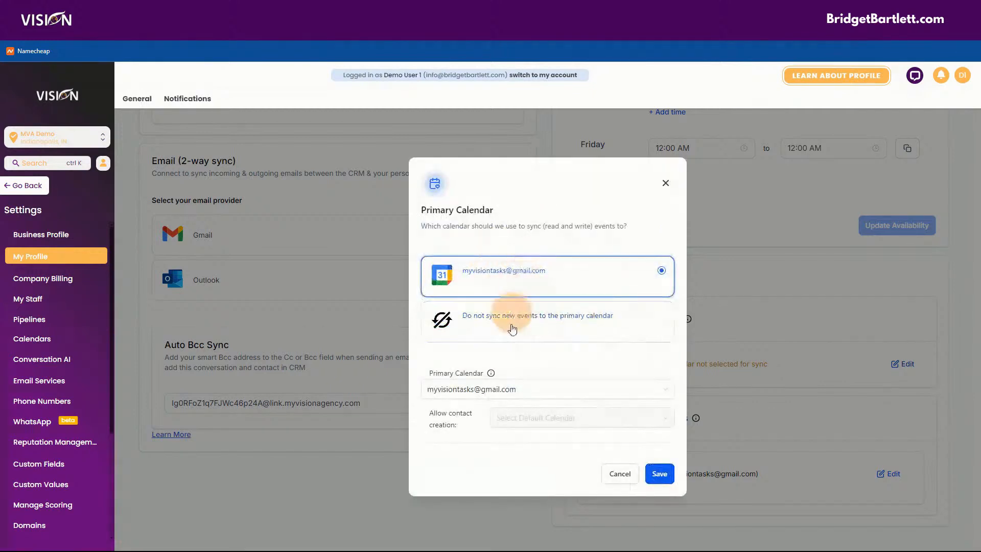
click(491, 391)
click(502, 351)
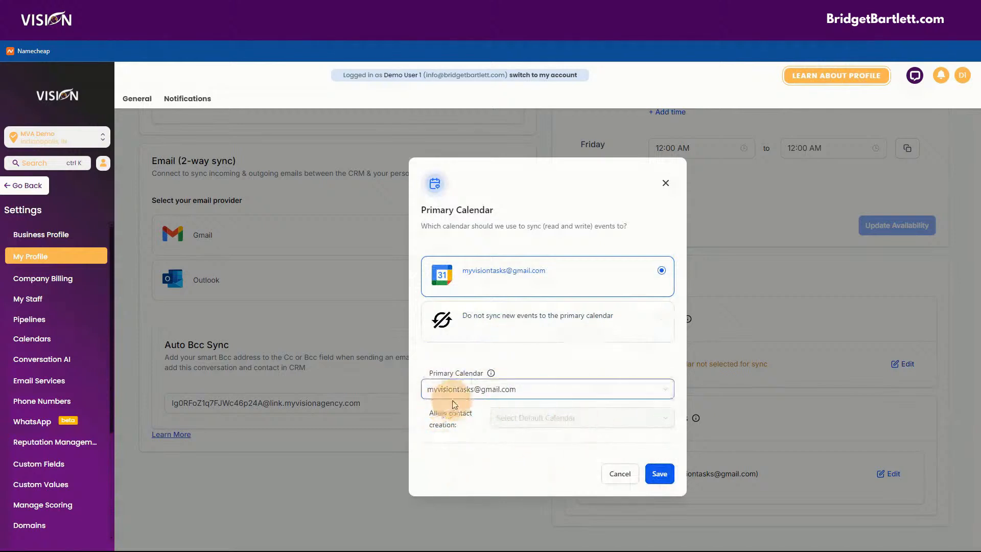
click(659, 473)
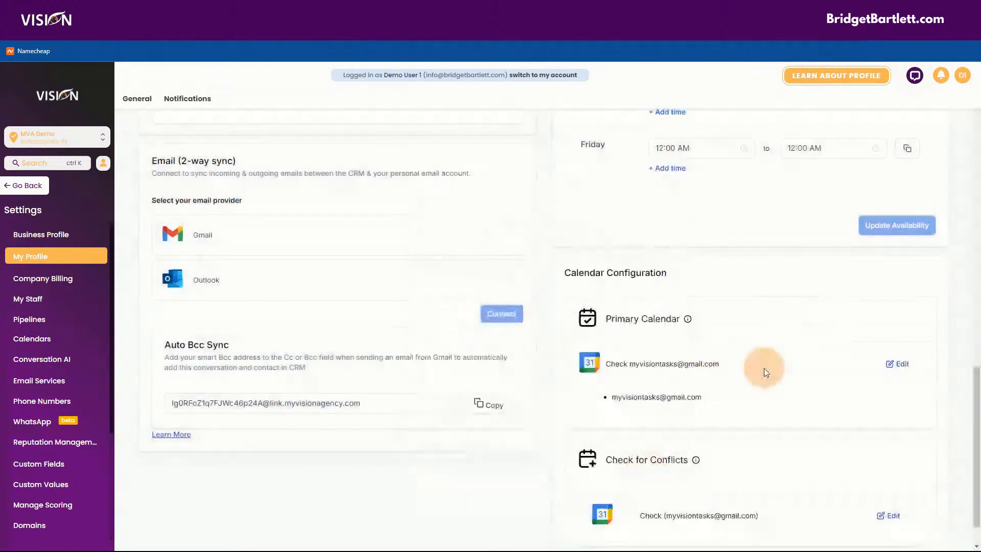
scroll(761, 368, down, 1)
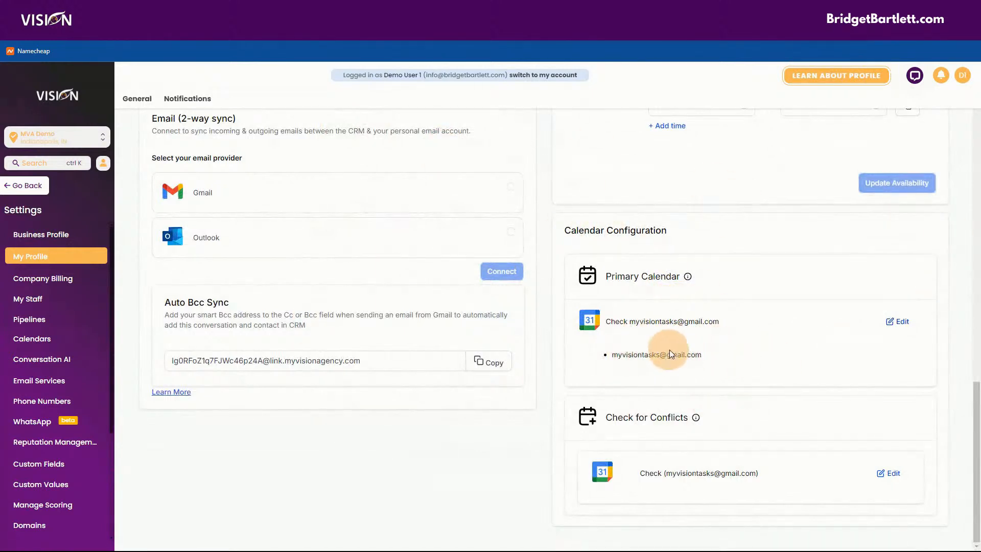
click(648, 10)
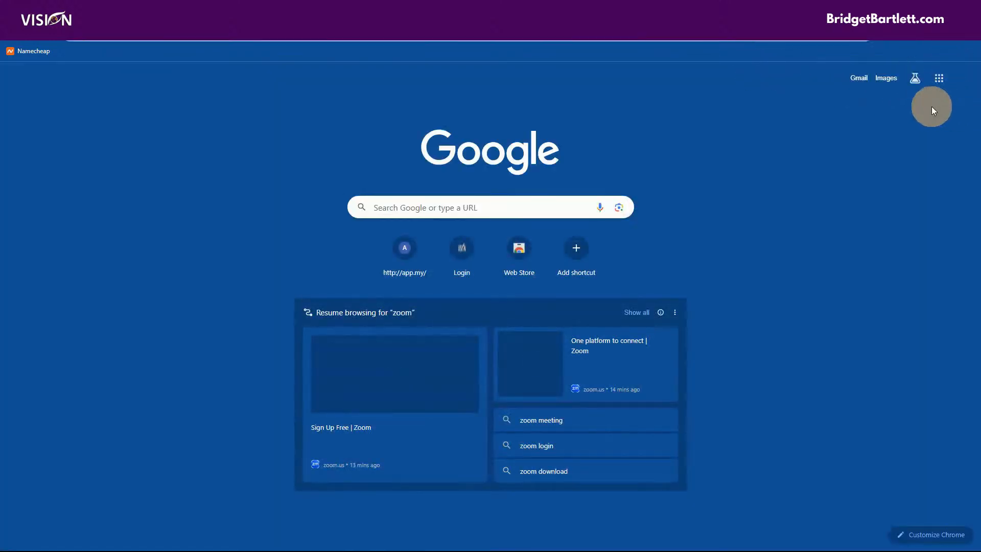
Step: Open Google Calendar from the Google apps grid and dismiss its welcome message
click(937, 78)
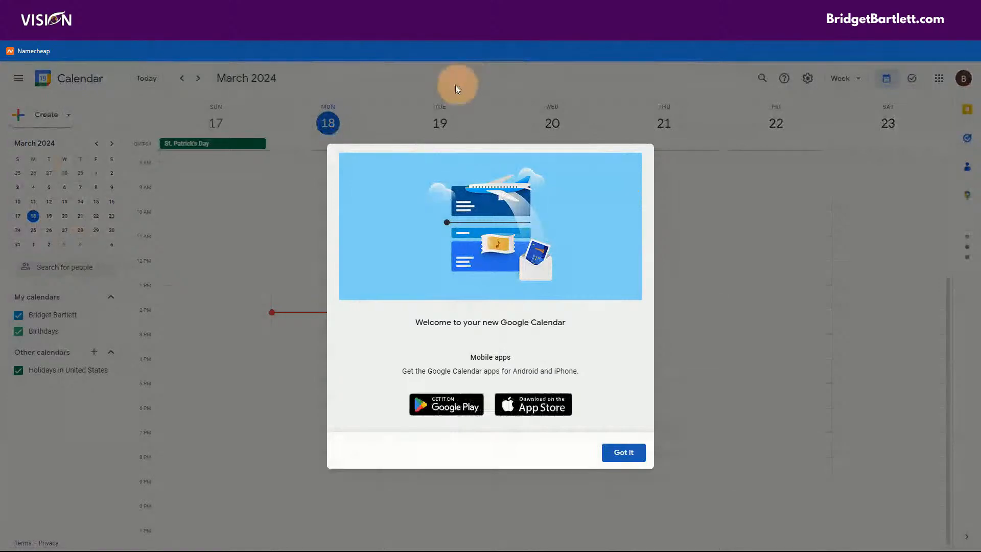
click(633, 453)
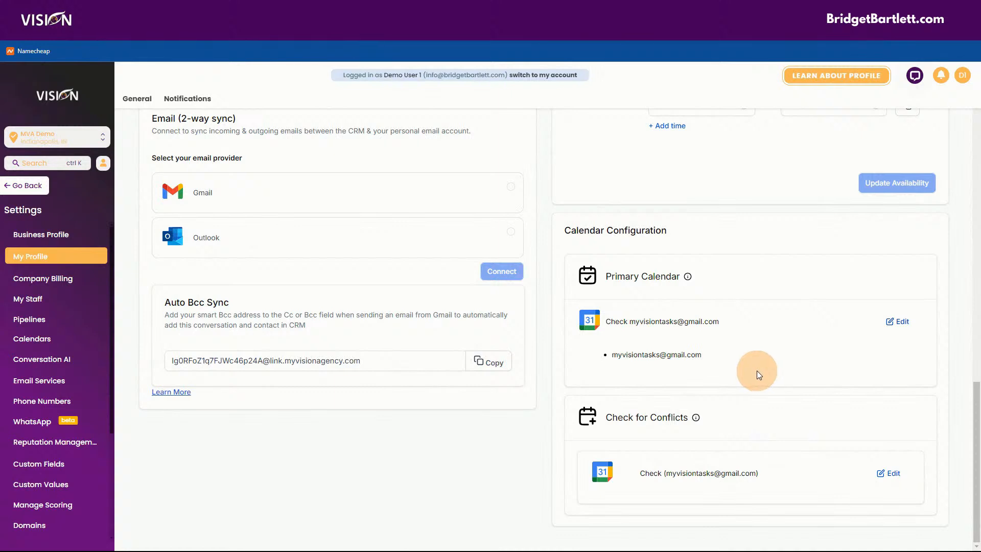
click(892, 478)
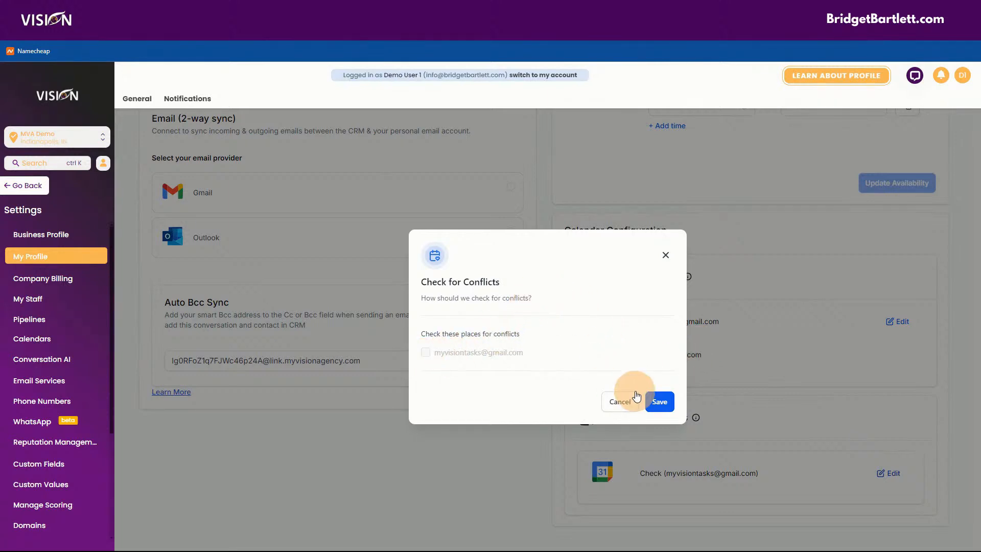
click(666, 254)
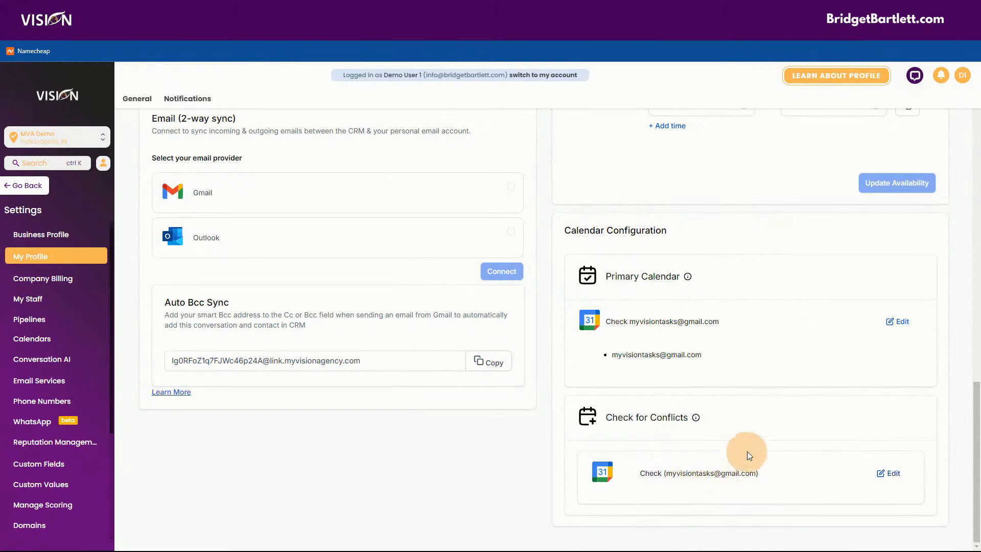
scroll(745, 455, up, 10)
Step: Try a custom meeting location, then Full Address, in the Meeting Location options
scroll(752, 446, up, 3)
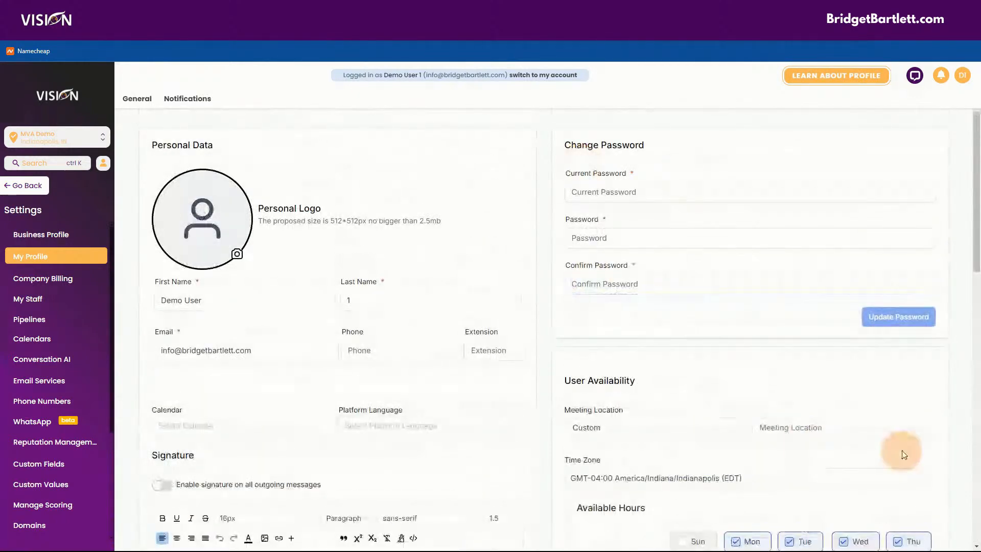
scroll(729, 388, down, 2)
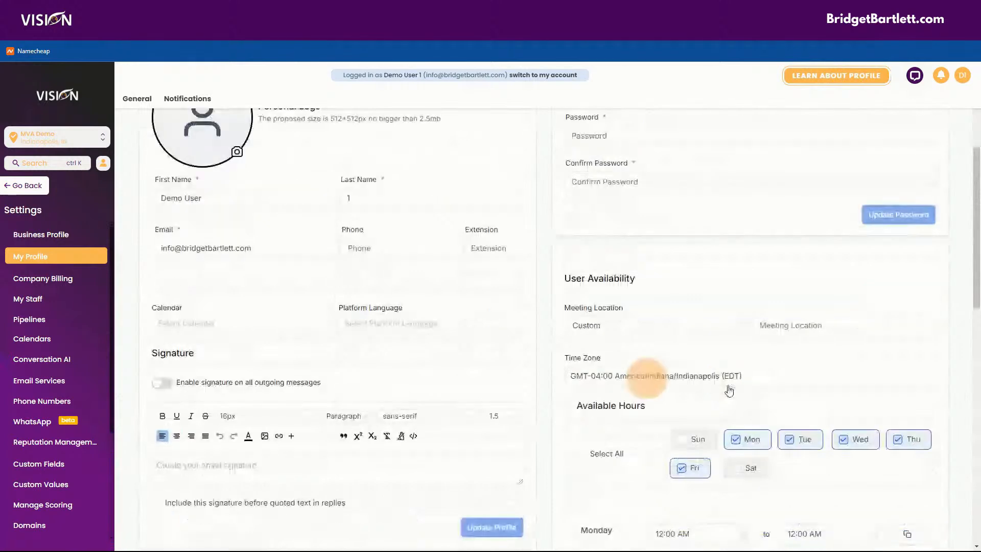
scroll(619, 324, down, 2)
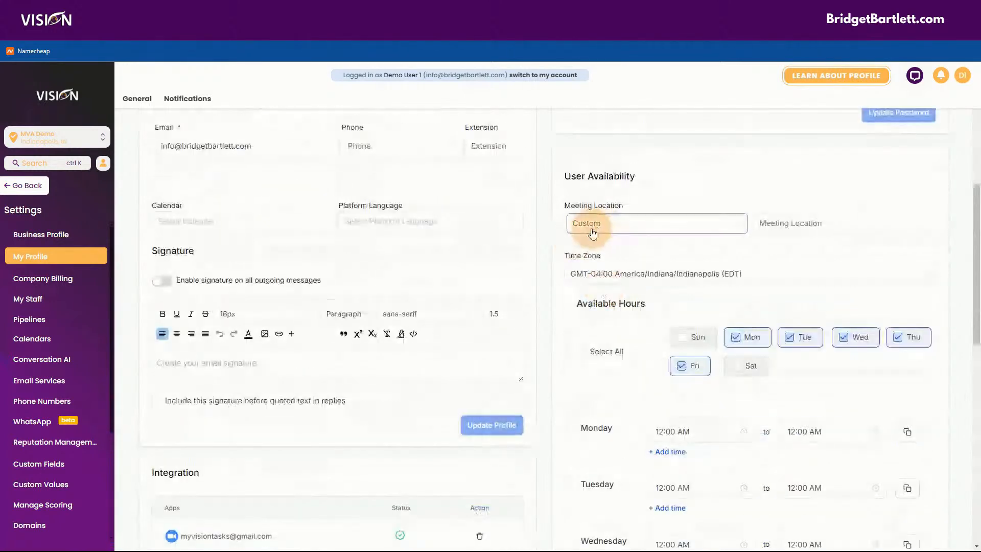
scroll(228, 509, down, 2)
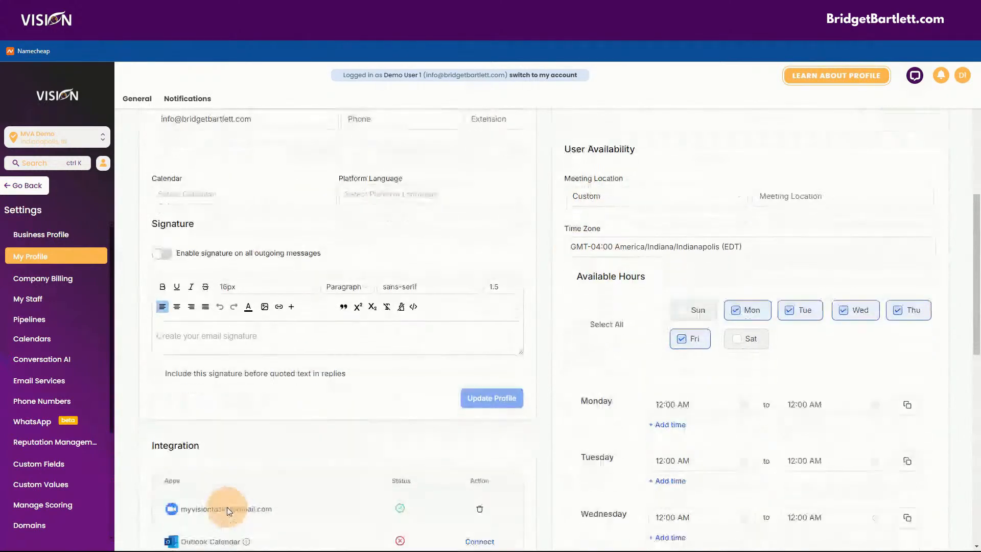
scroll(652, 233, up, 2)
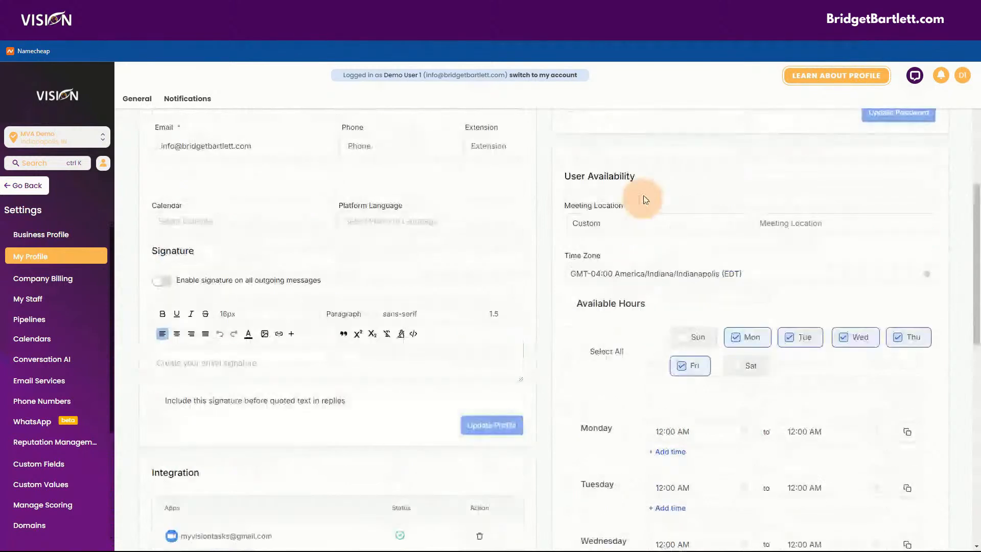
click(622, 222)
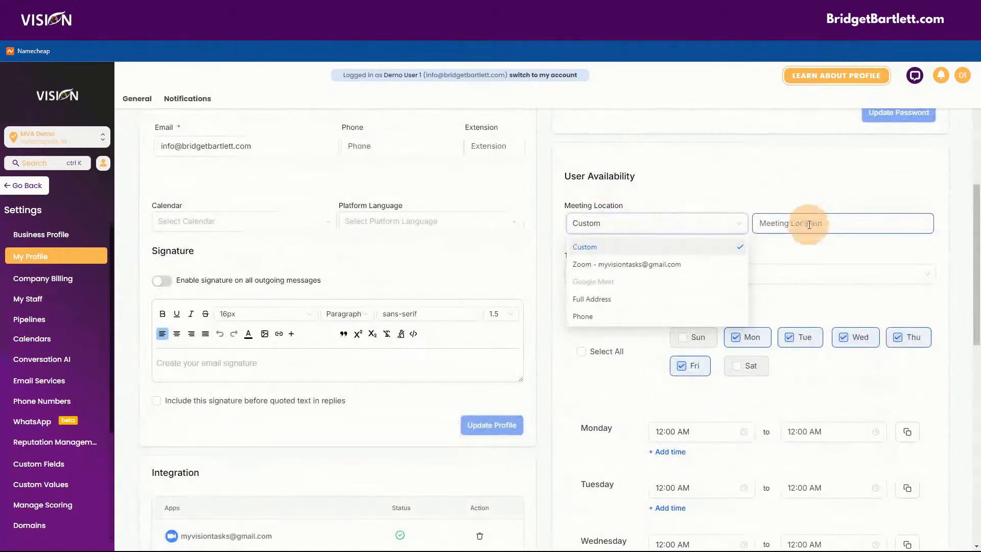
click(809, 225)
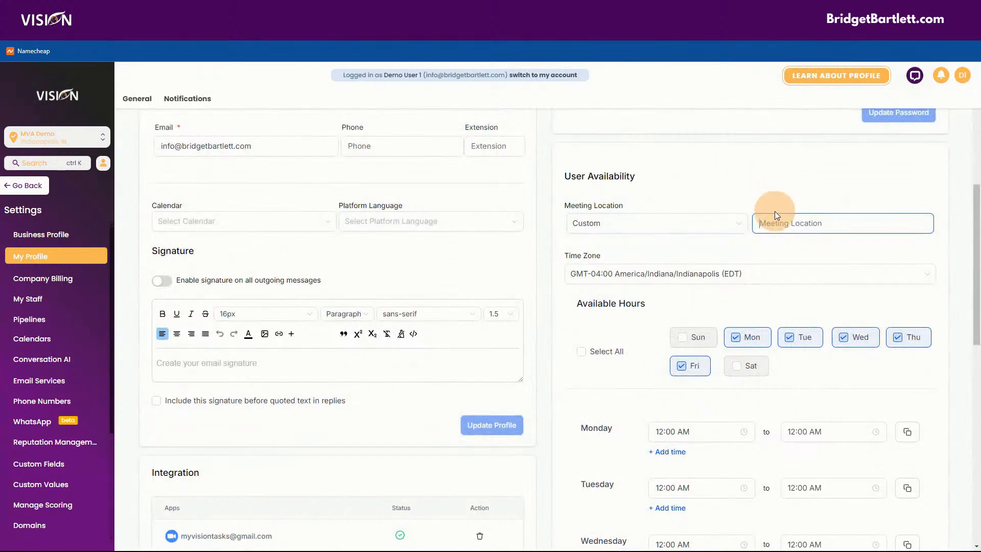
click(678, 229)
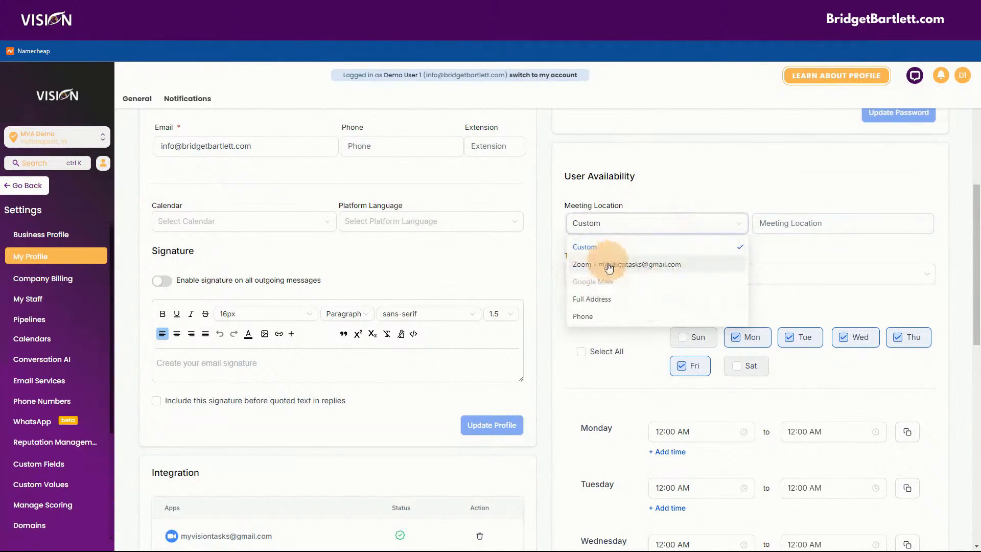
click(594, 300)
Step: Switch the meeting location from Phone to the connected Zoom account
click(679, 223)
click(608, 314)
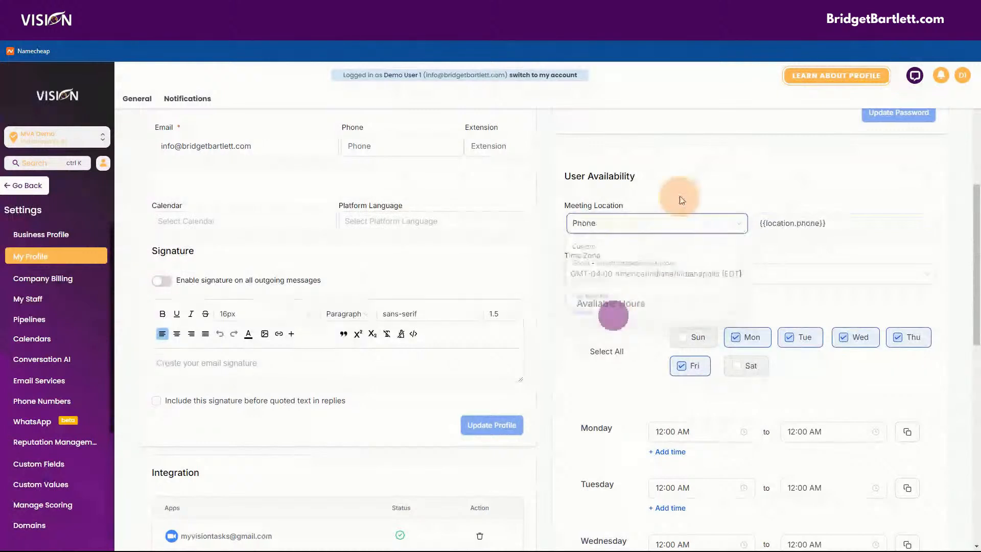
click(690, 223)
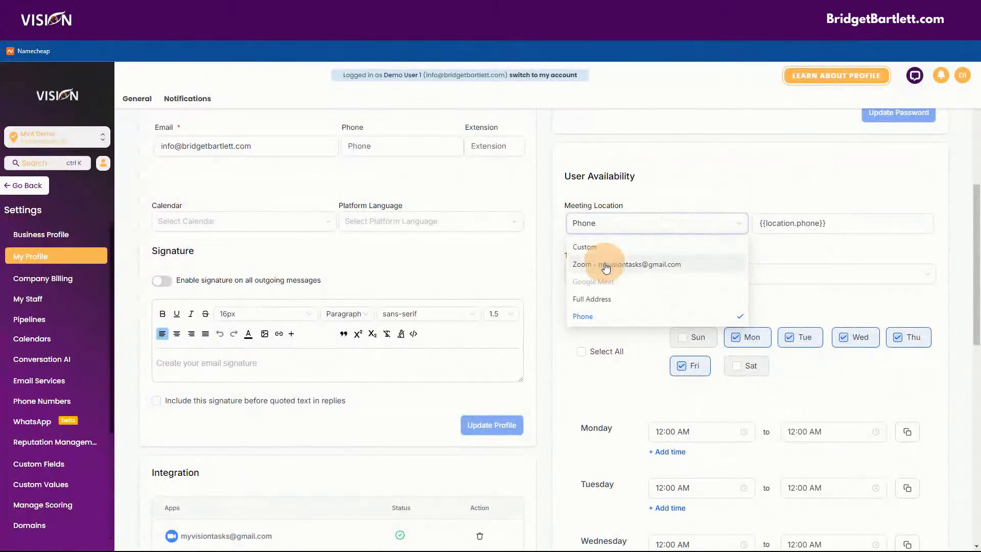
click(604, 264)
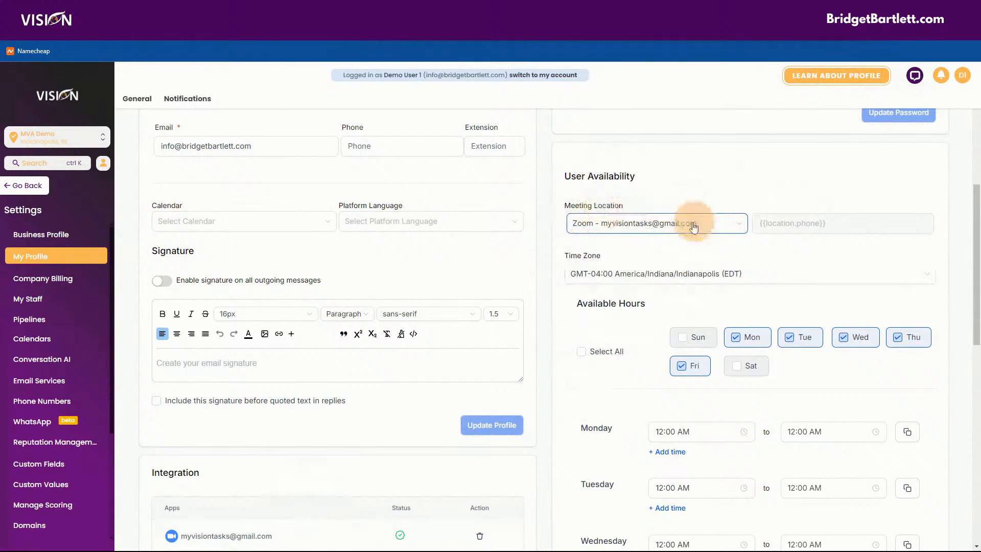
scroll(640, 395, down, 1)
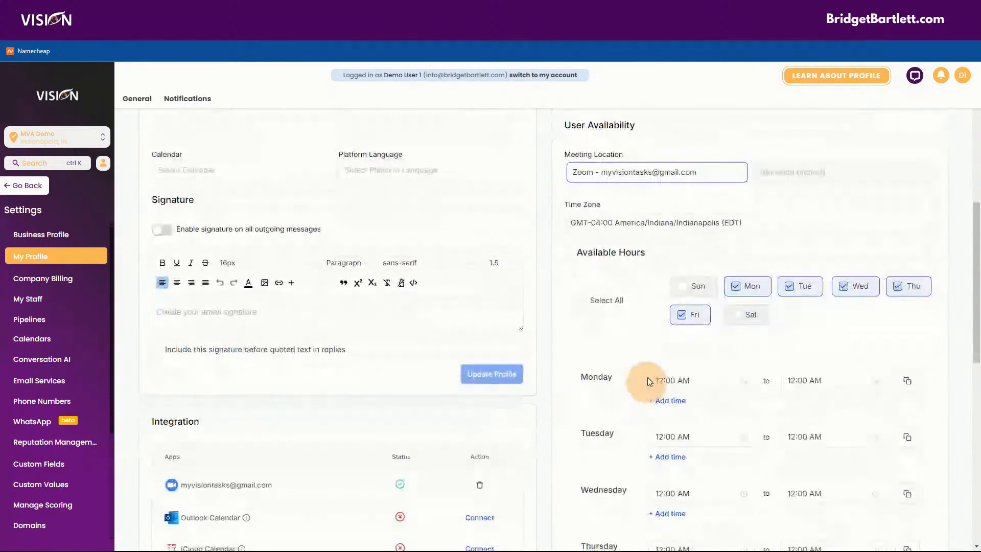
Step: Set Monday's hours to start at 10:00 AM and end at 06:00 PM
scroll(591, 153, down, 2)
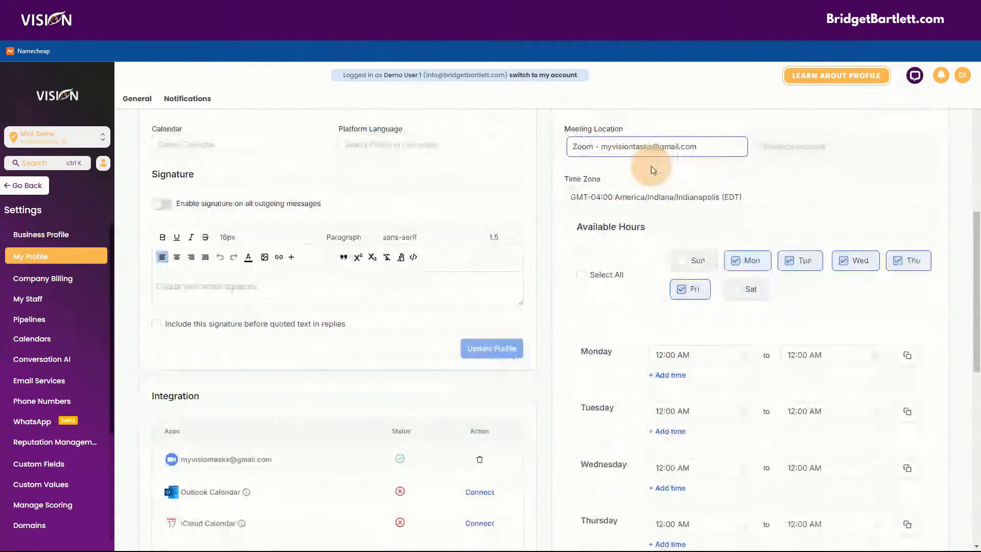
scroll(636, 139, up, 1)
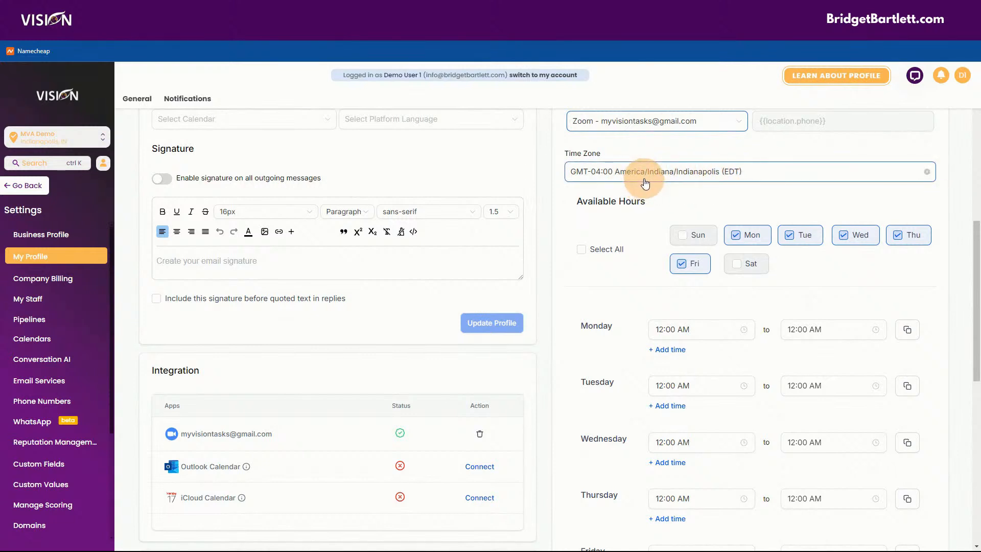
scroll(645, 185, down, 1)
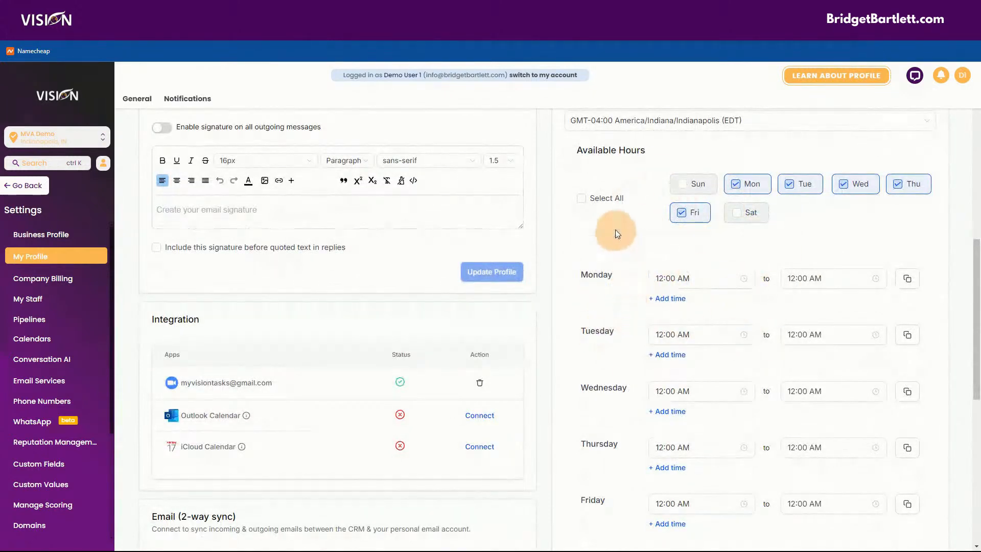
scroll(630, 332, down, 1)
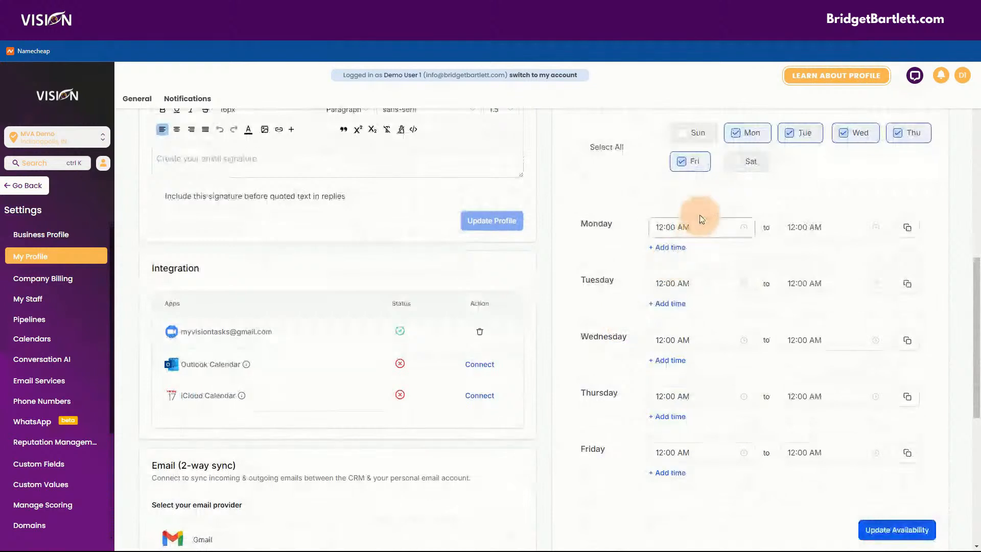
click(697, 225)
scroll(662, 332, down, 3)
click(664, 323)
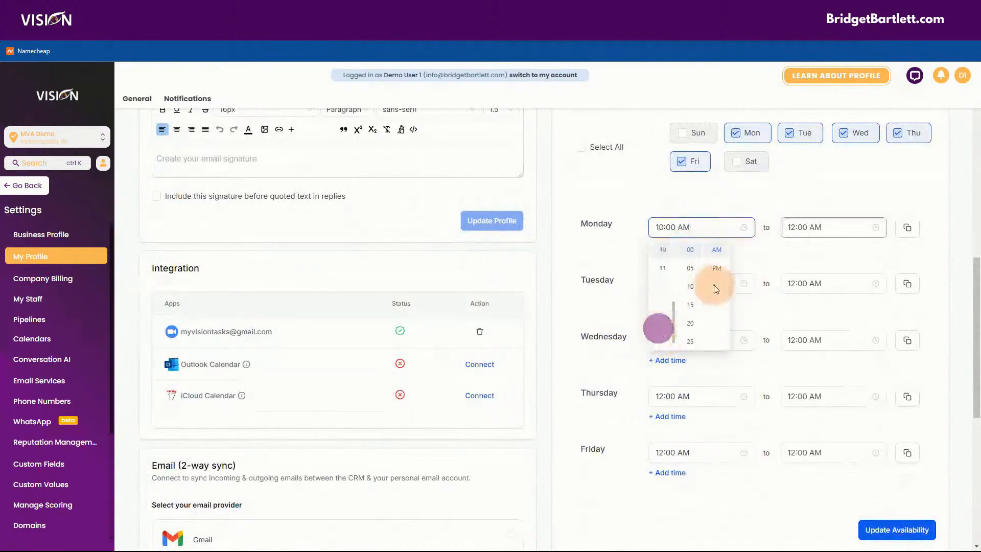
click(813, 227)
scroll(801, 334, down, 2)
click(793, 253)
click(860, 270)
click(838, 193)
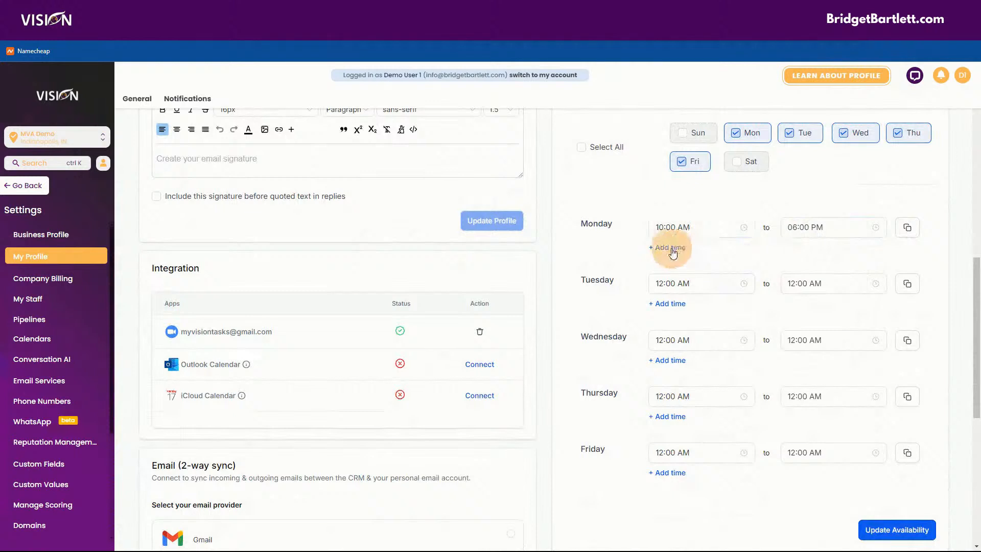
Step: Split Monday into 10:00 AM–12:00 PM and 01:00 PM–06:00 PM, and copy to other days
click(672, 248)
click(804, 227)
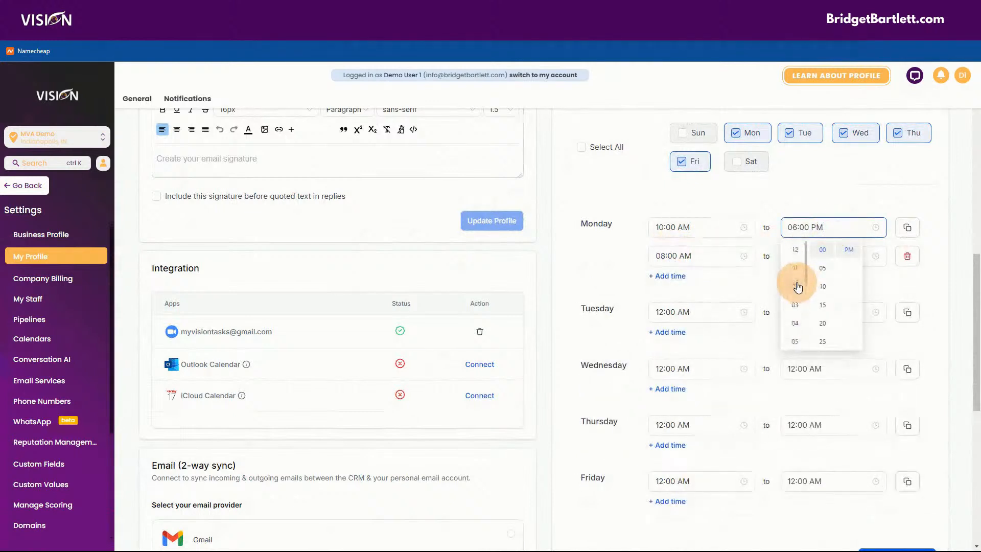
click(794, 249)
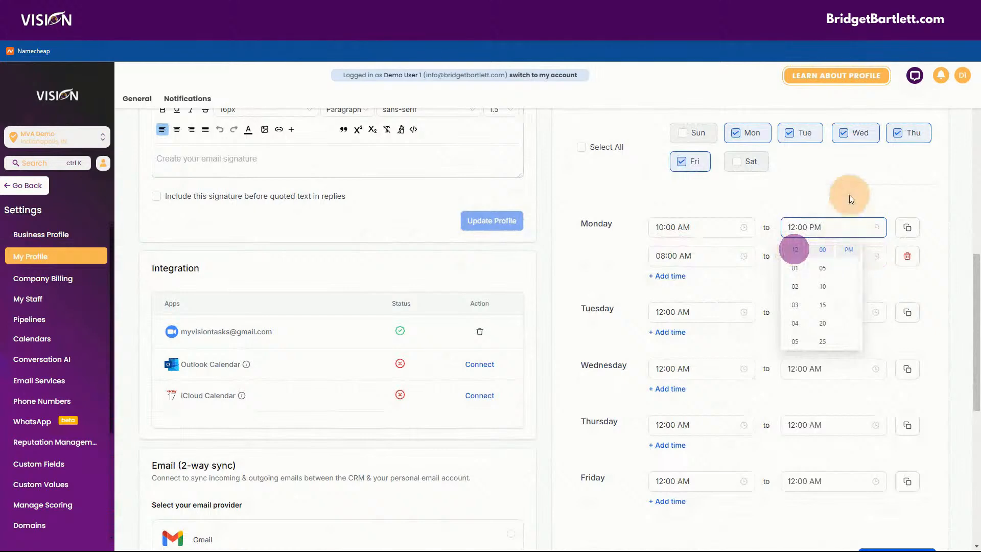
click(669, 255)
scroll(664, 340, up, 5)
click(664, 352)
click(716, 347)
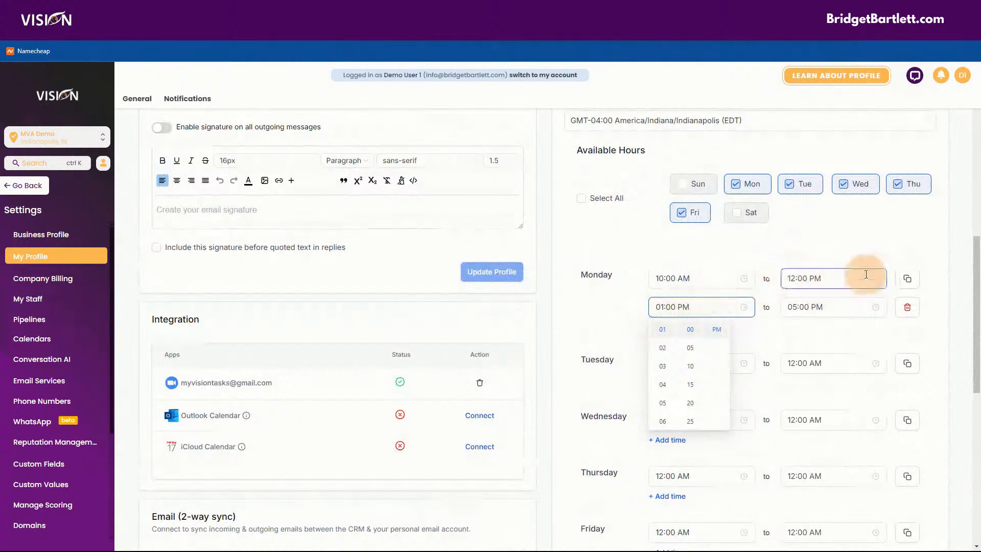
click(808, 306)
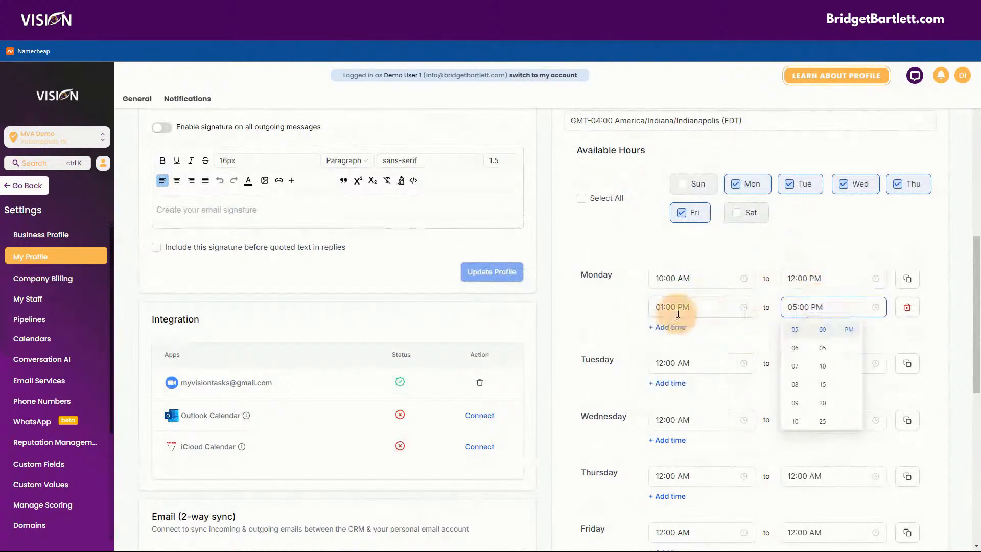
click(797, 348)
click(918, 331)
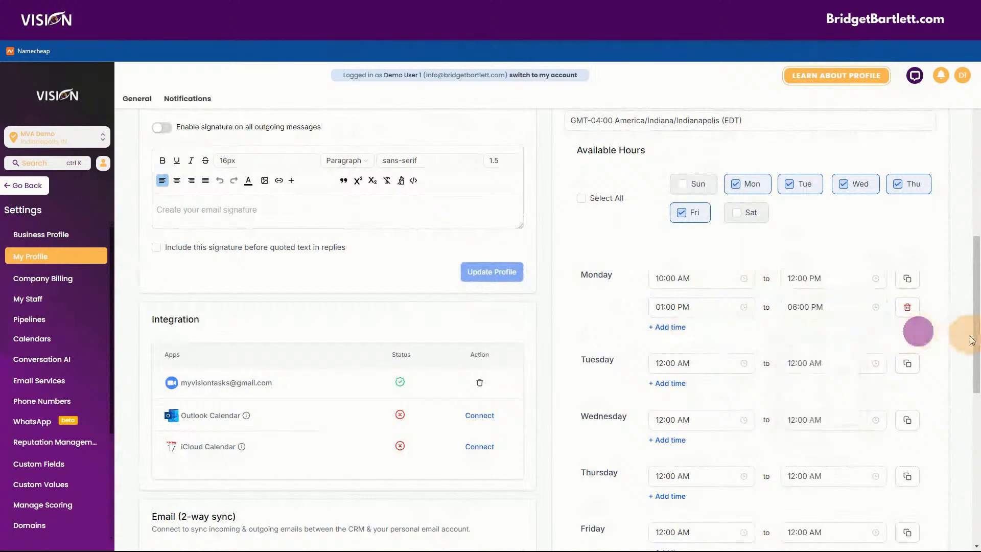
click(907, 278)
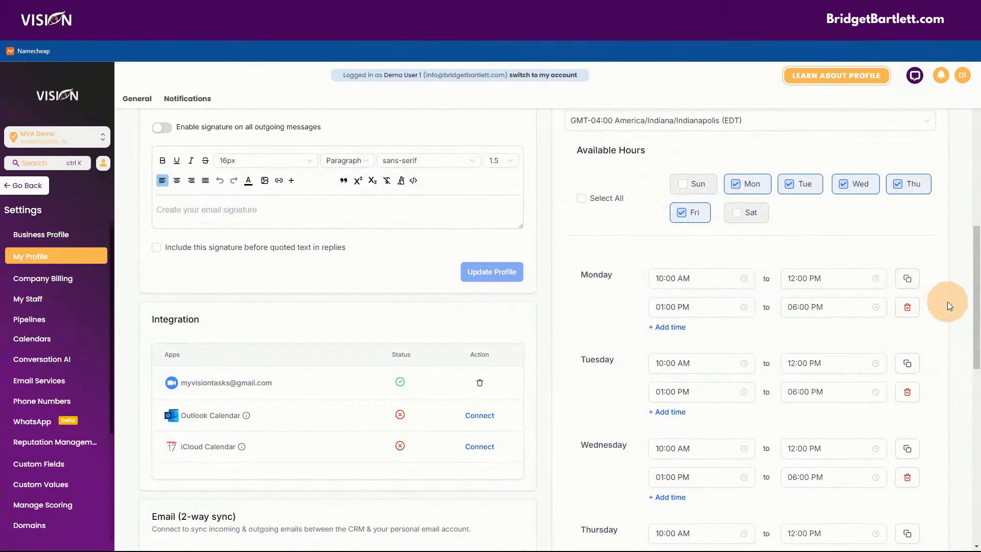
Step: Delete Friday's afternoon time range and uncheck Friday as an available day
scroll(947, 299, down, 4)
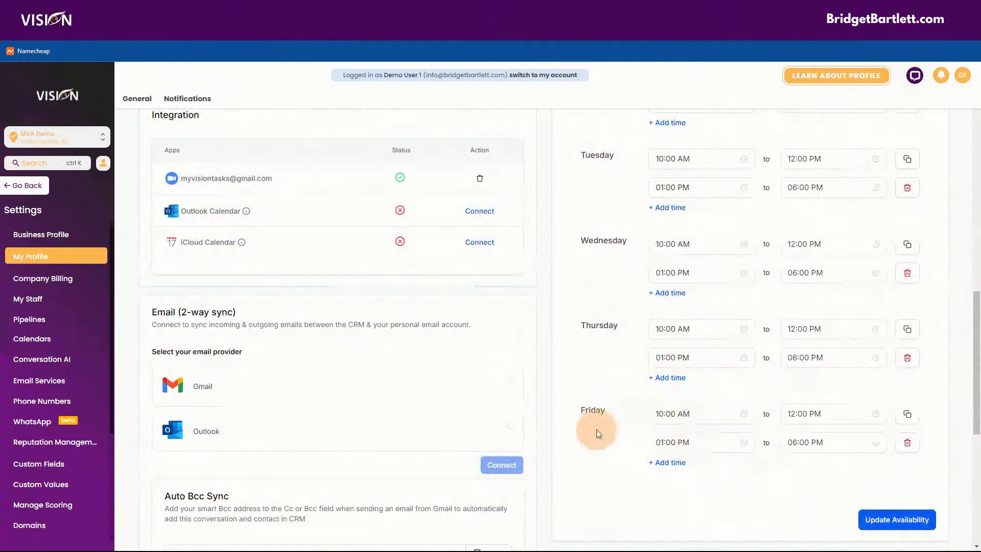
click(908, 441)
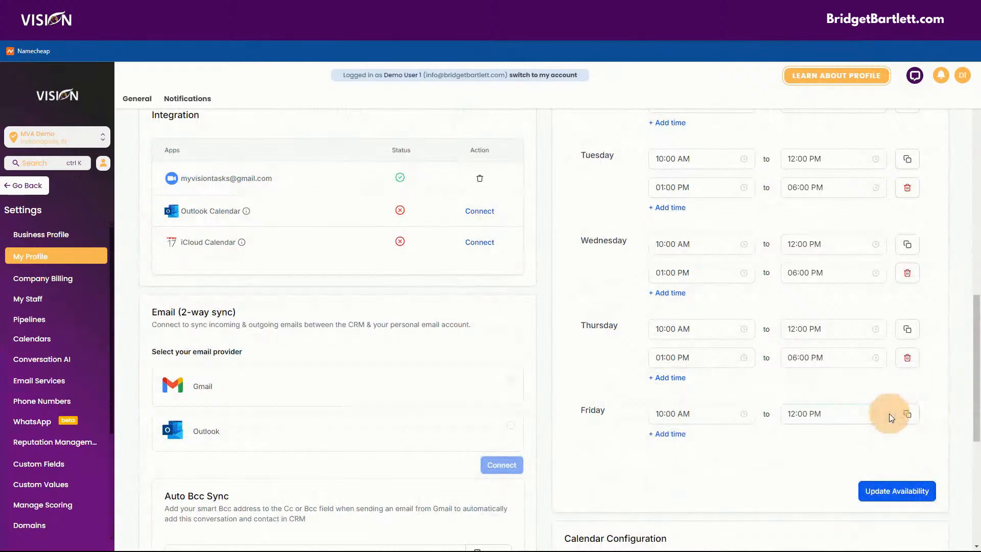
scroll(600, 382, up, 2)
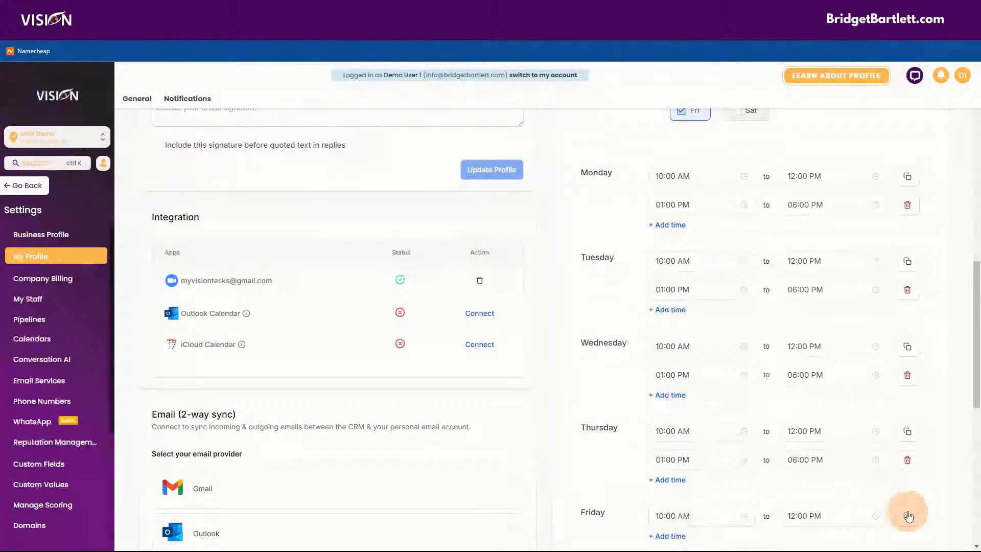
scroll(682, 321, up, 4)
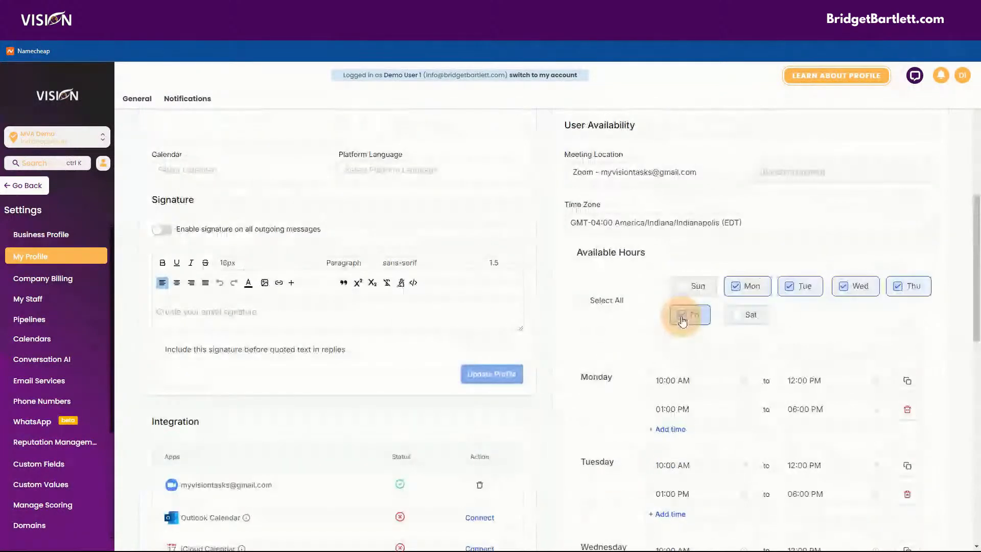
click(681, 320)
Step: Save the Monday–Thursday availability with Update Availability
scroll(957, 374, down, 6)
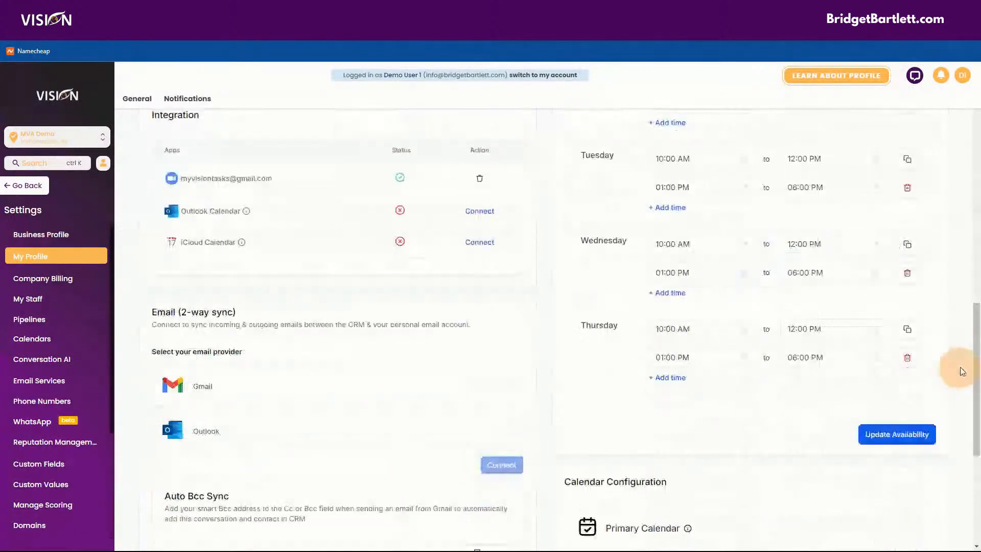
scroll(724, 384, up, 1)
scroll(724, 384, up, 5)
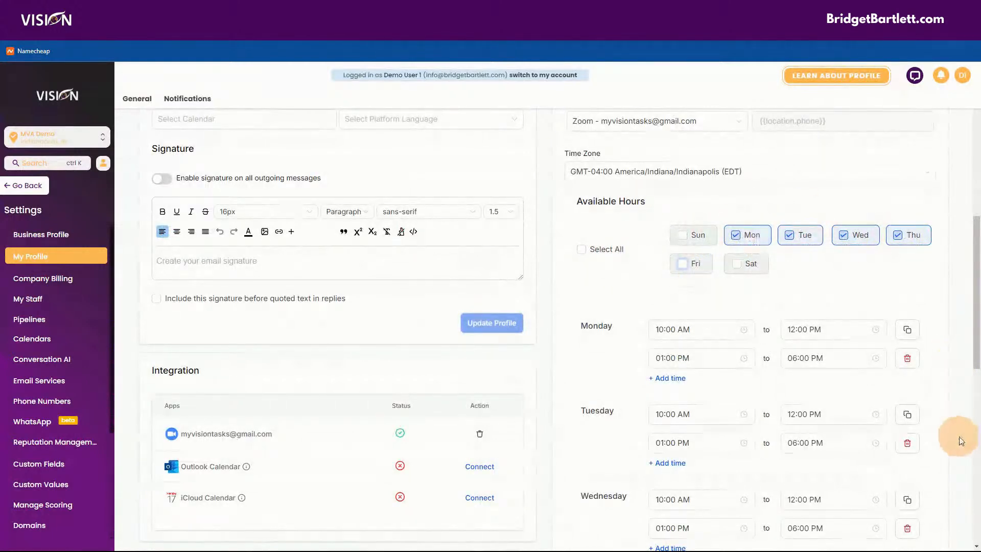
scroll(960, 438, down, 4)
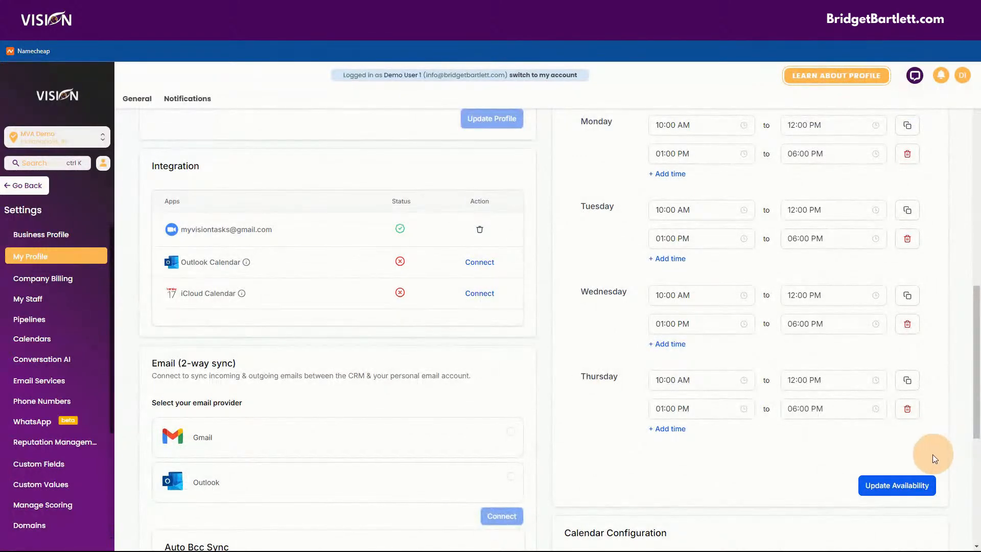
click(909, 487)
scroll(951, 407, up, 4)
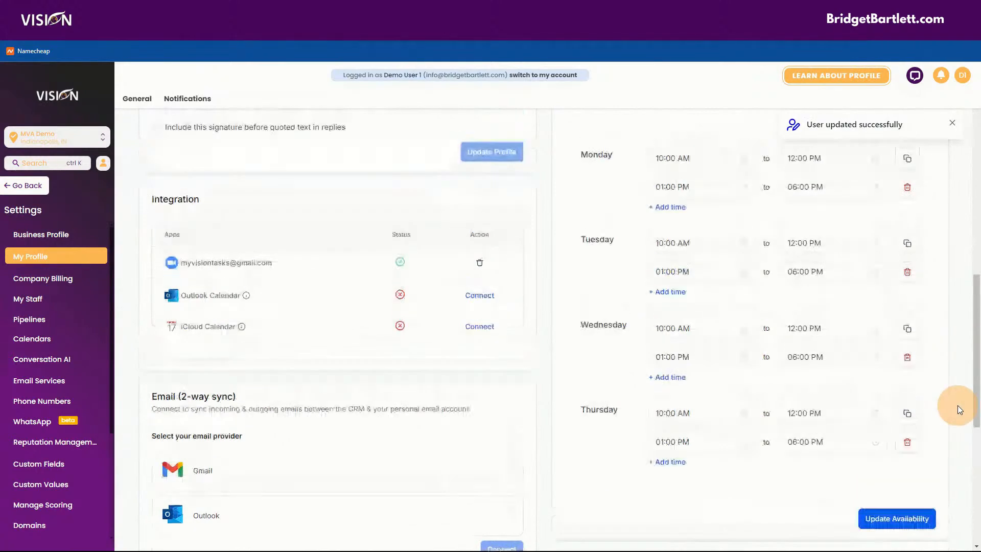
scroll(679, 434, down, 2)
click(664, 424)
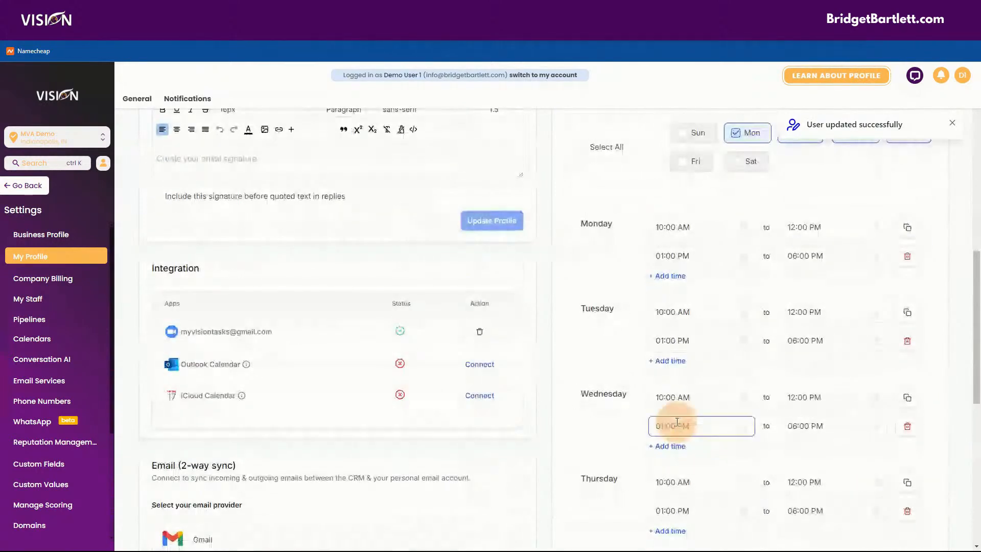
scroll(664, 422, down, 1)
scroll(661, 419, down, 2)
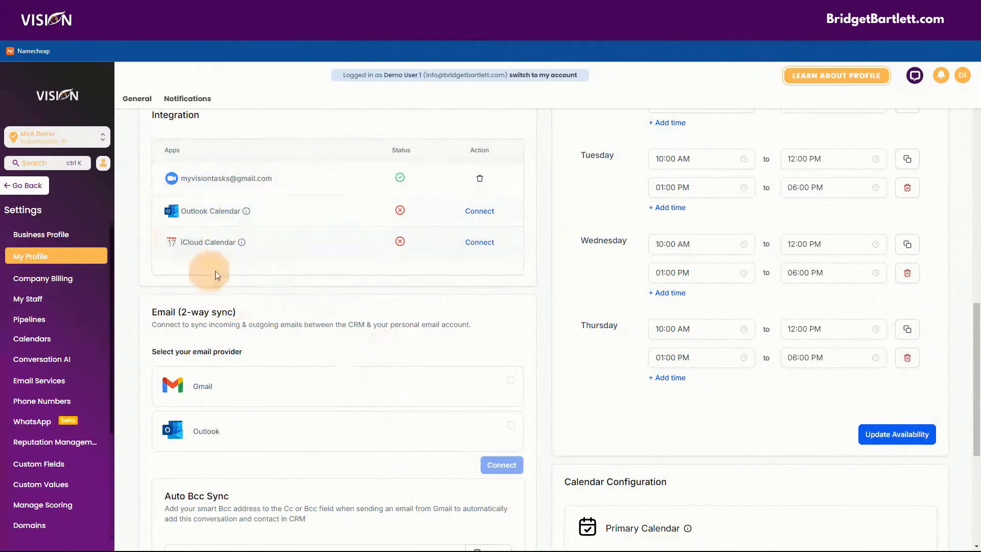
click(57, 475)
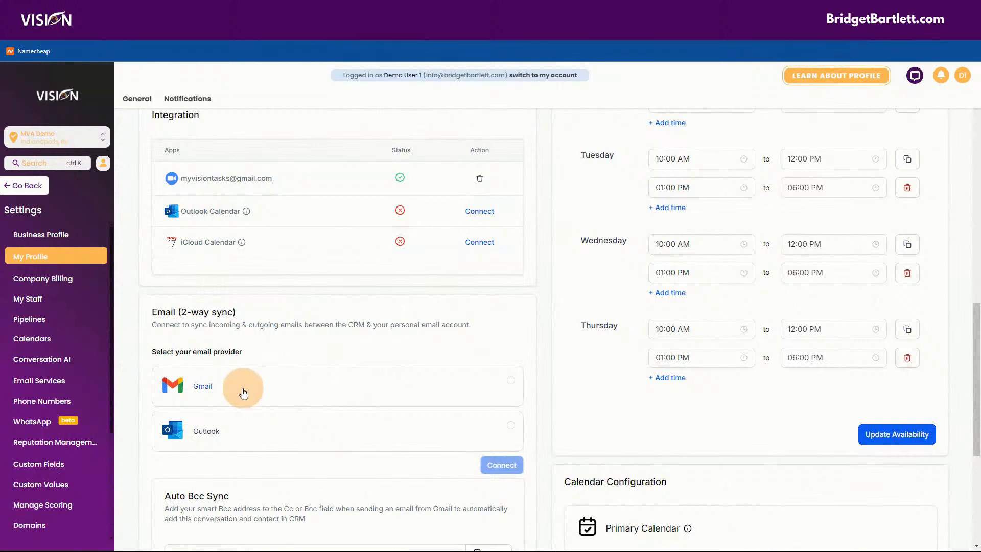
scroll(357, 323, down, 2)
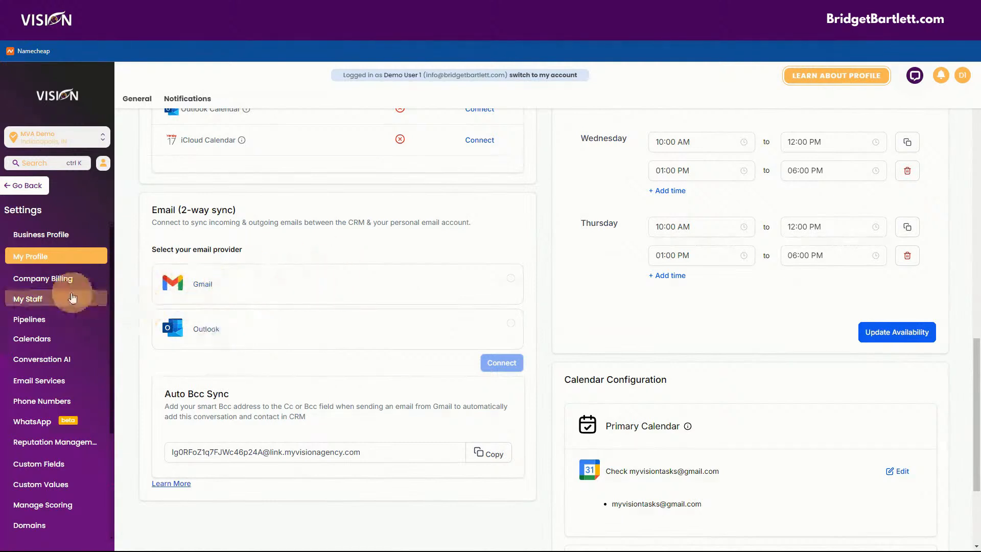
Step: Open Calendars settings, show the Groups tab, and open the 'sales' group's actions
scroll(38, 383, down, 2)
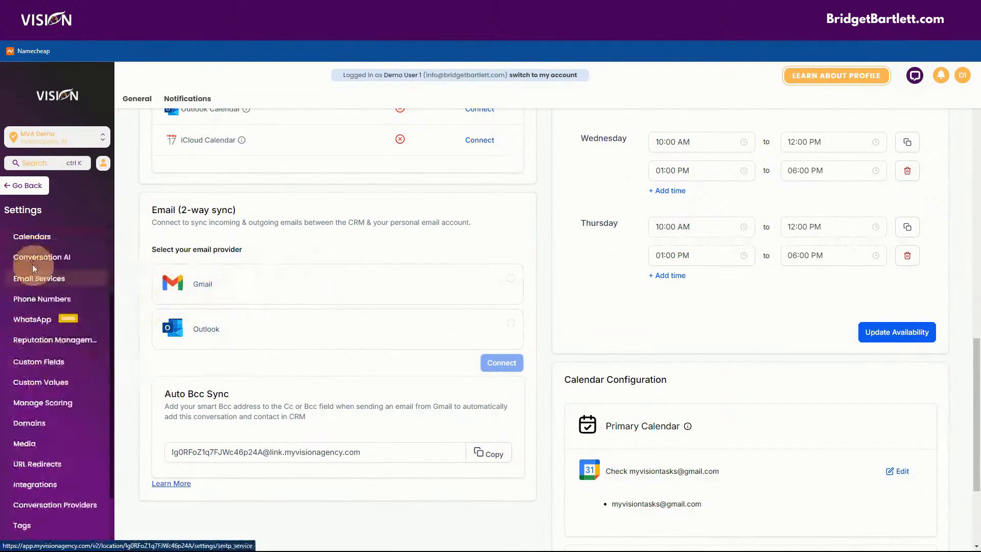
click(23, 236)
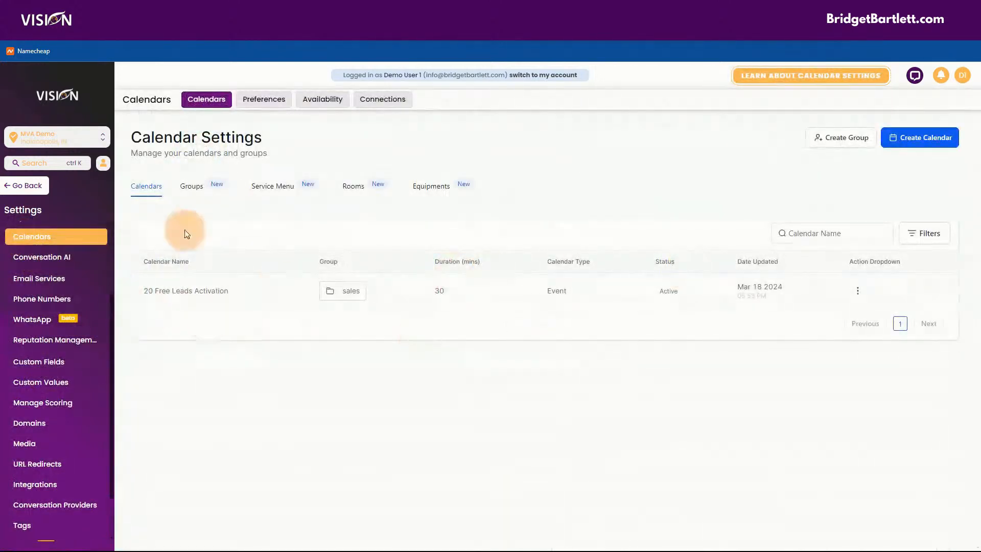
click(192, 187)
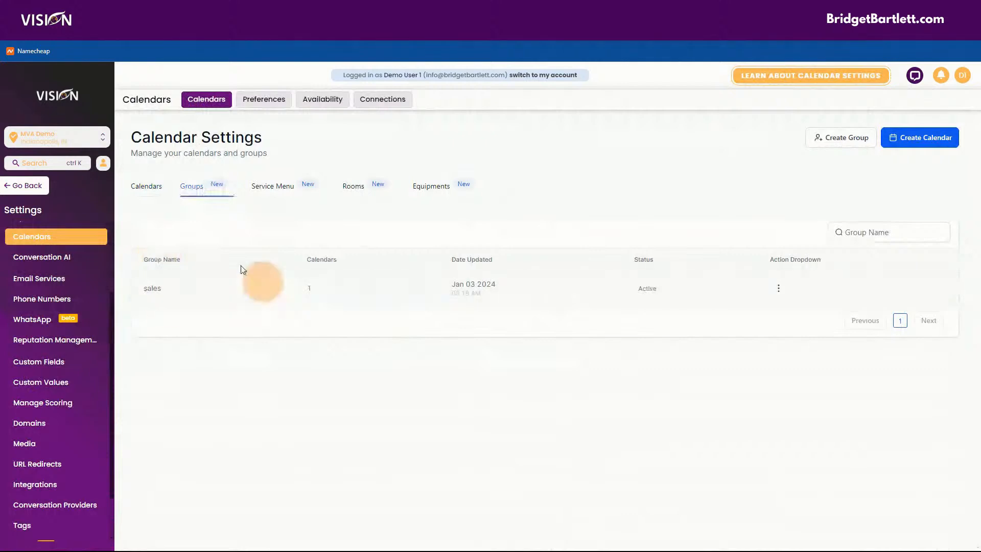
click(778, 289)
Step: Delete the 'sales' calendar group from its Action menu and confirm the deletion
click(720, 310)
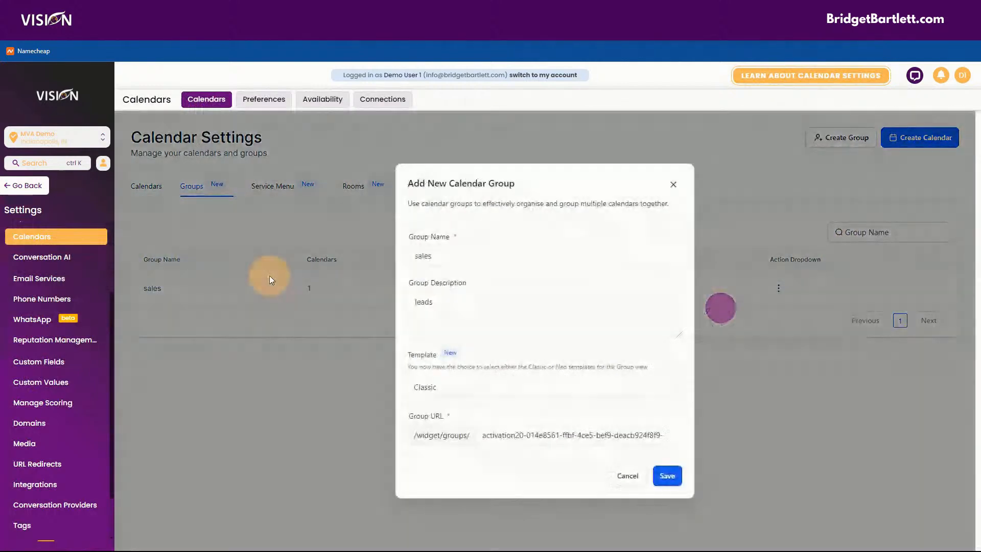
click(672, 184)
click(925, 138)
click(833, 212)
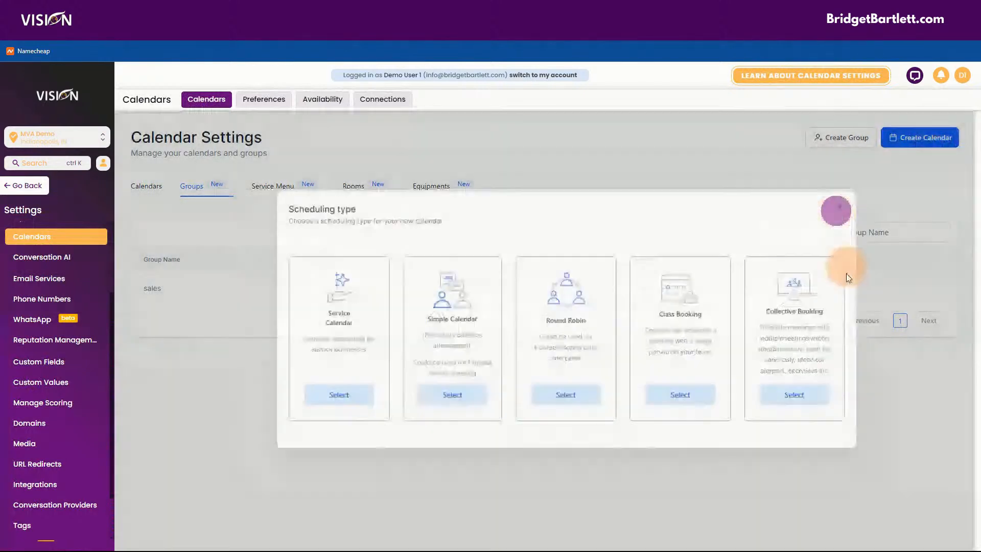
click(782, 288)
click(720, 431)
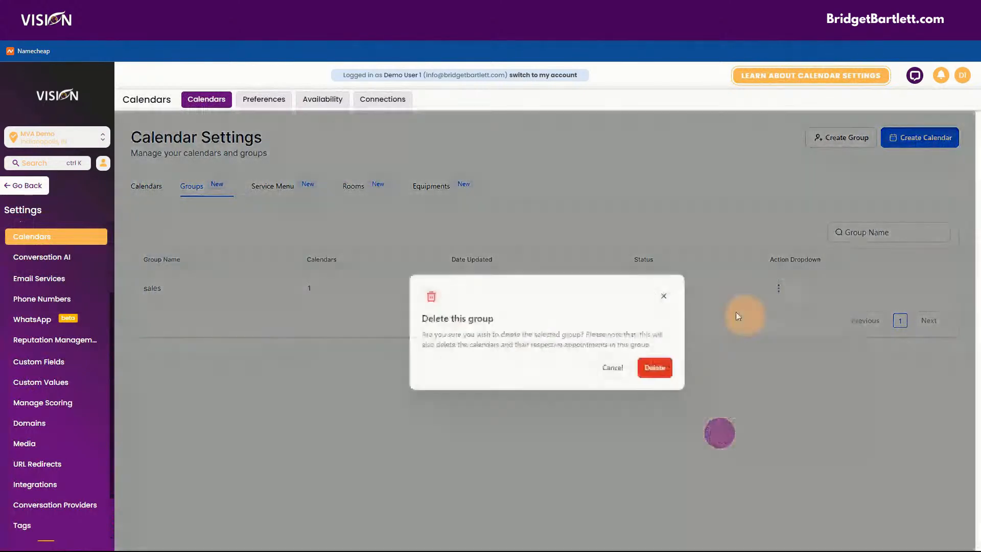
click(647, 367)
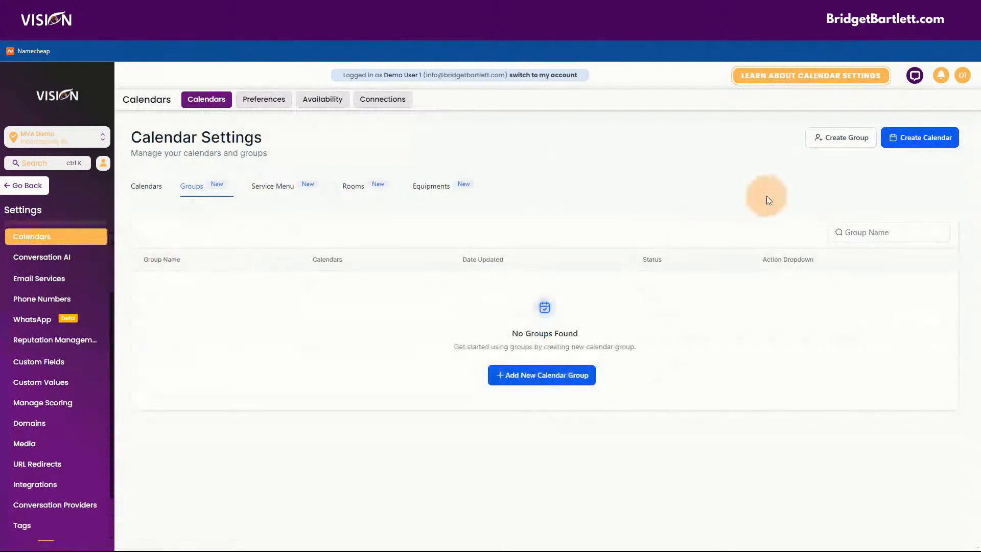
click(916, 137)
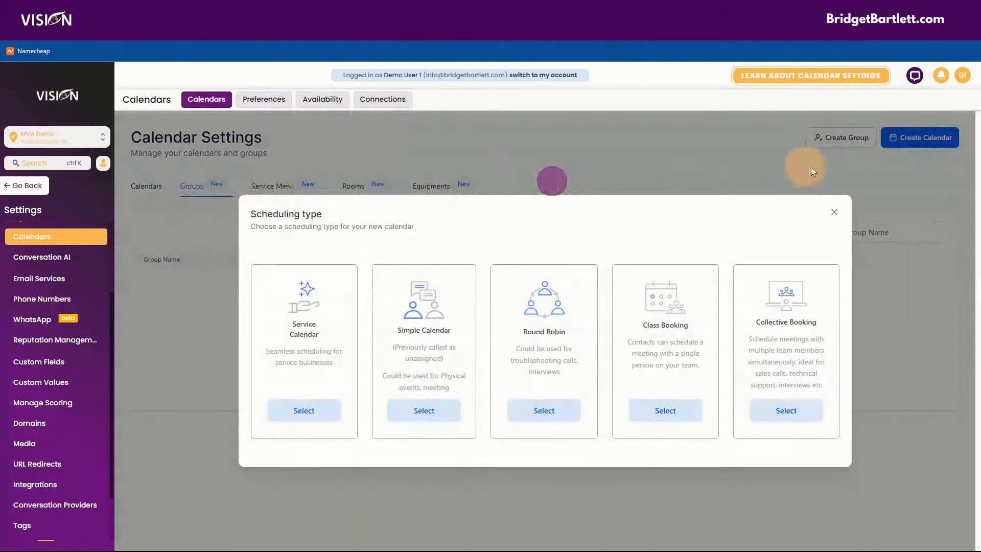
Step: Start a new calendar group, entering the team member's name and a booking description
click(833, 212)
click(836, 134)
click(478, 250)
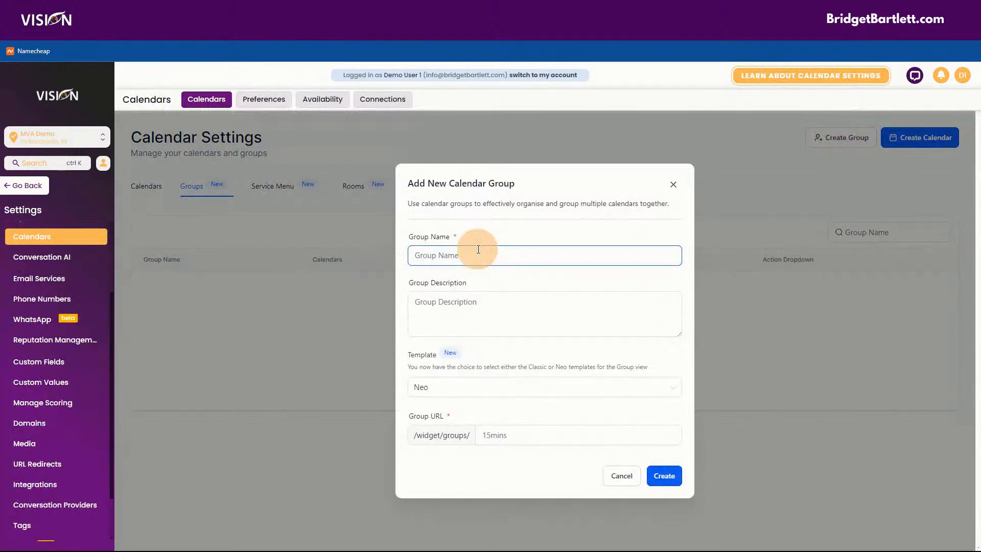
click(453, 299)
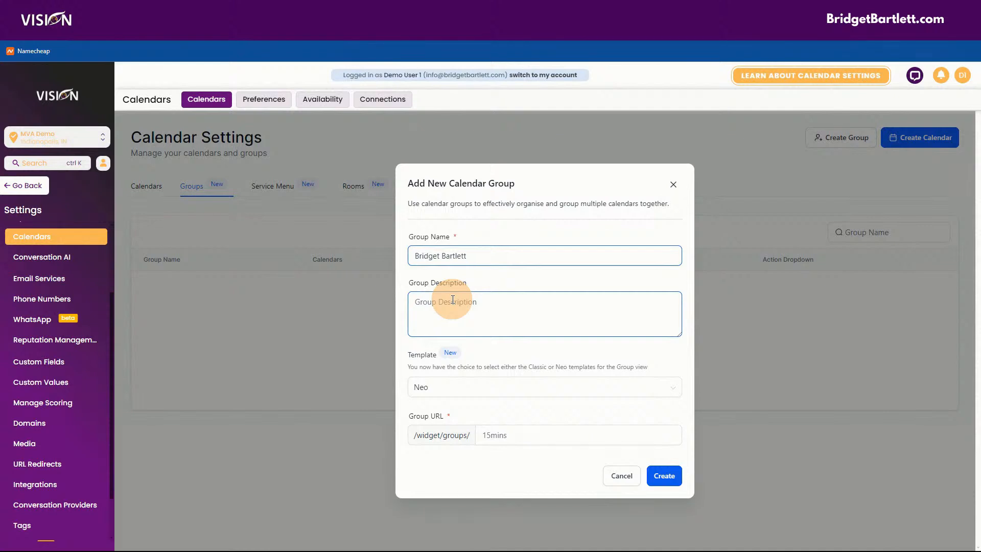
click(444, 302)
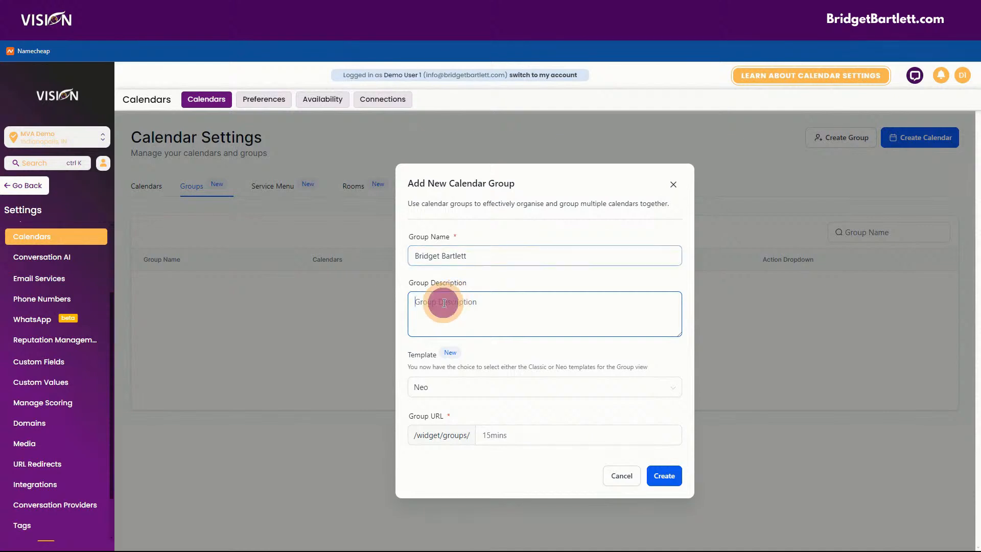
text(Th)
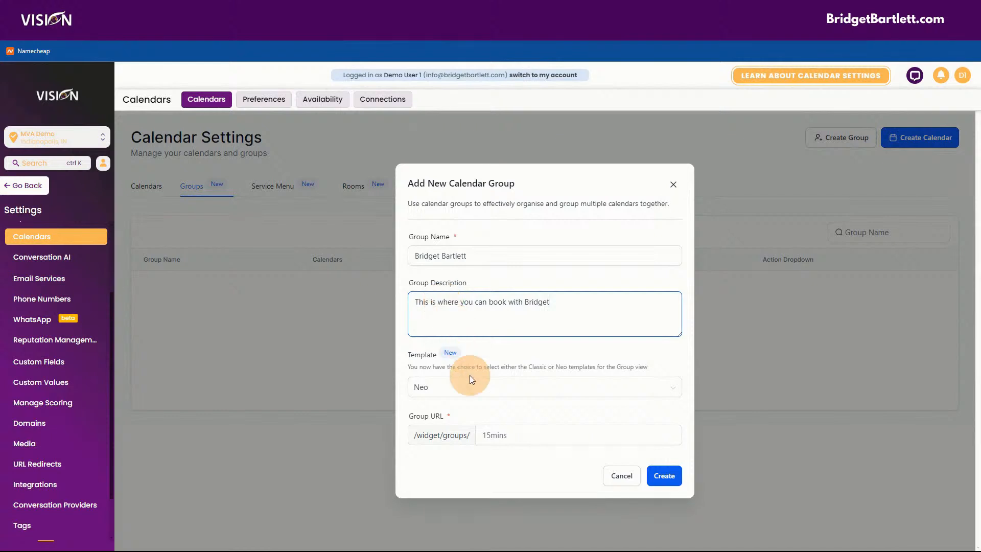
Step: Keep the Neo template, set a URL slug from the member's name, and create the group
click(420, 388)
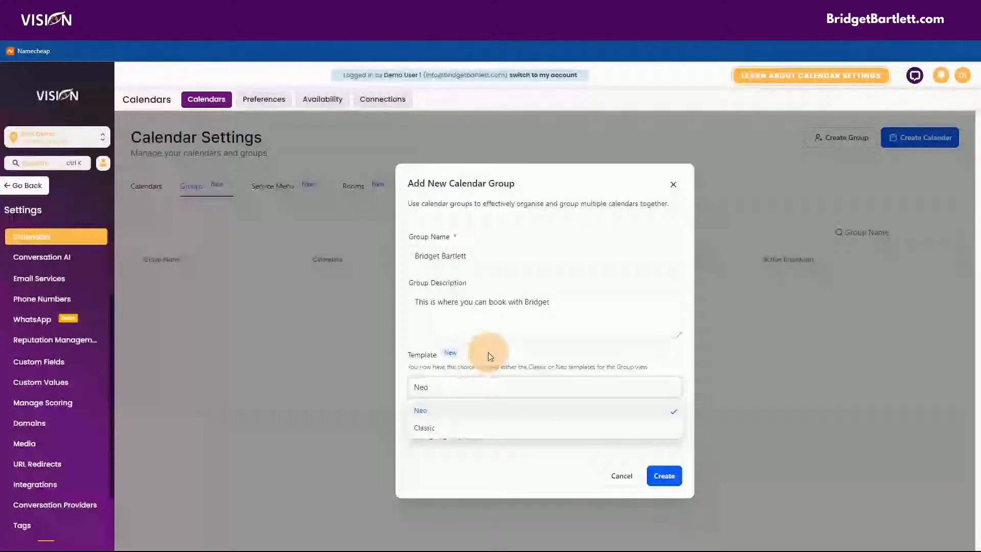
click(488, 352)
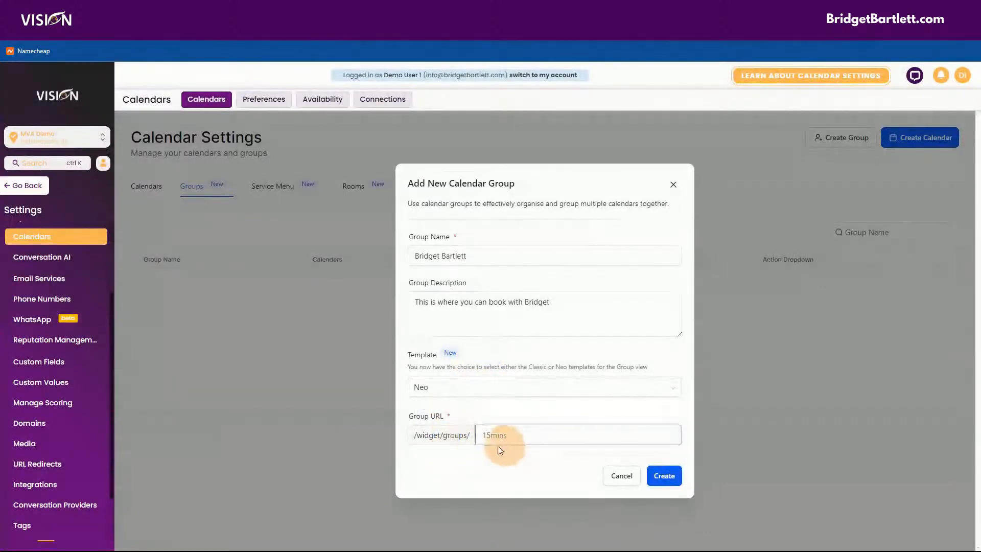
click(486, 434)
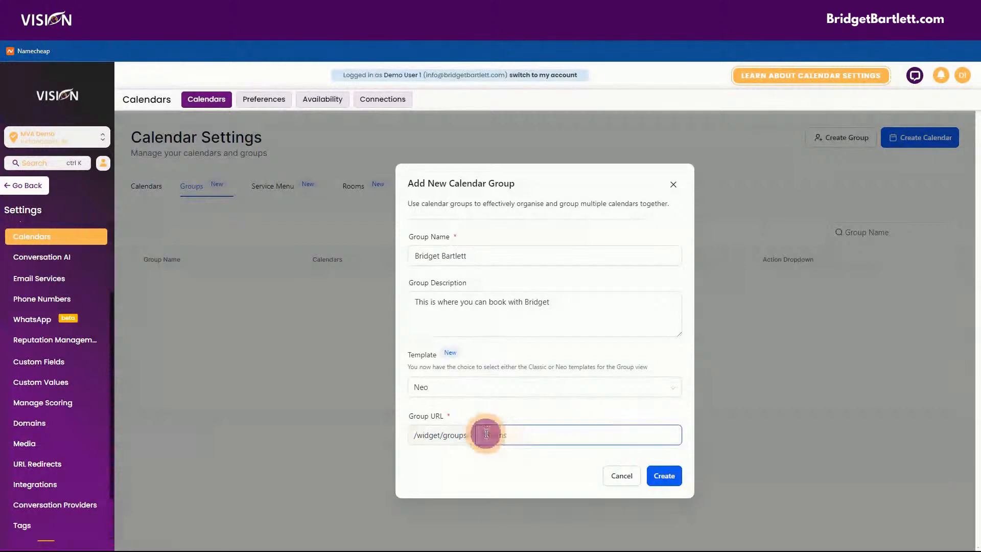
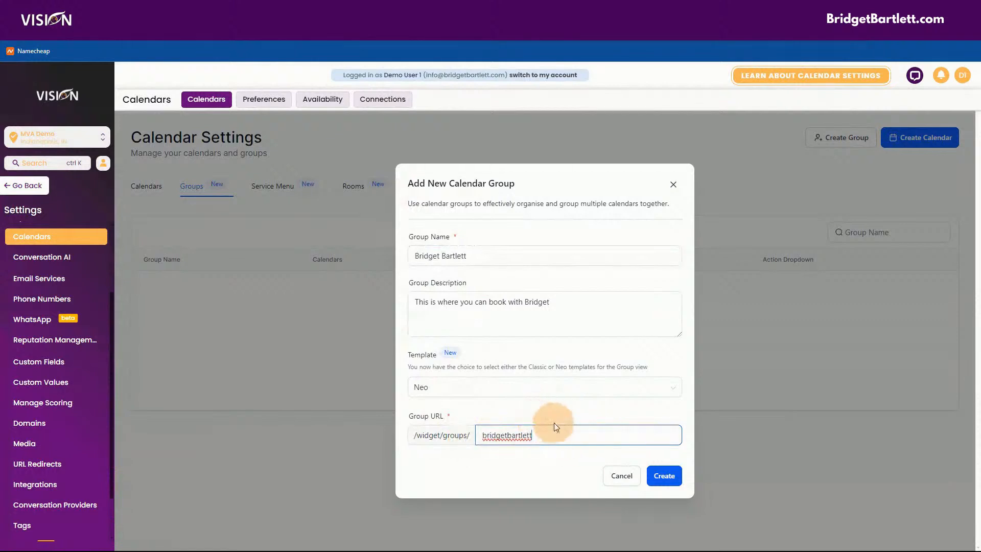
text(45)
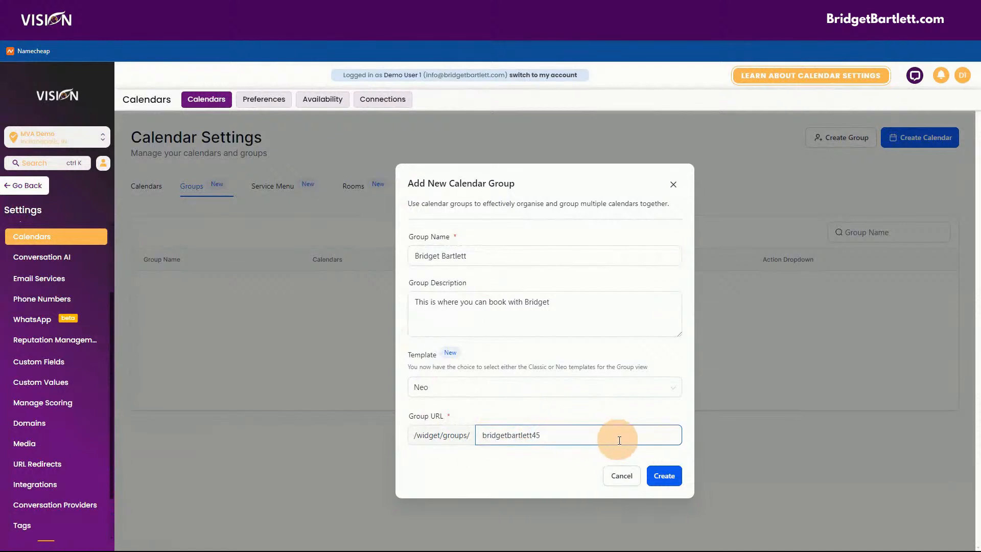
click(659, 465)
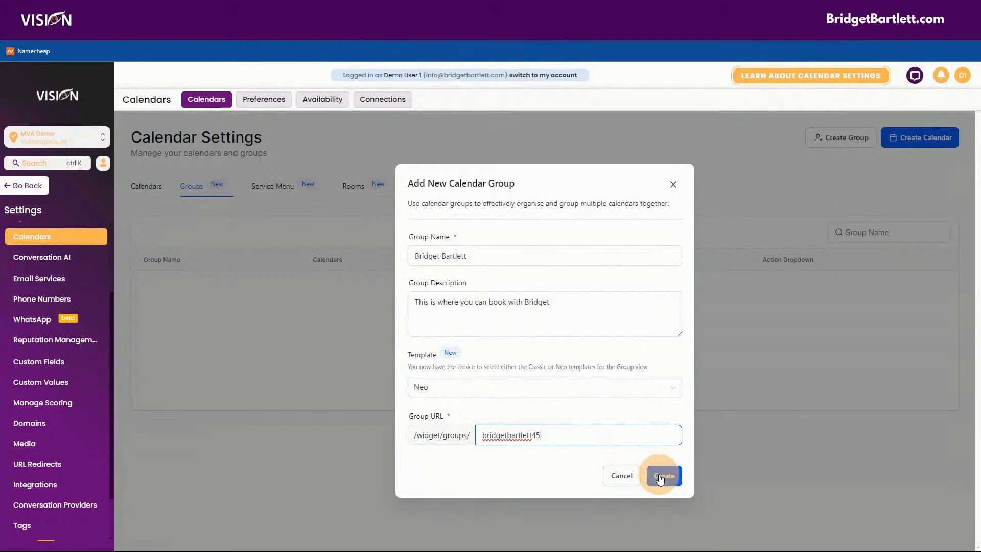
click(457, 307)
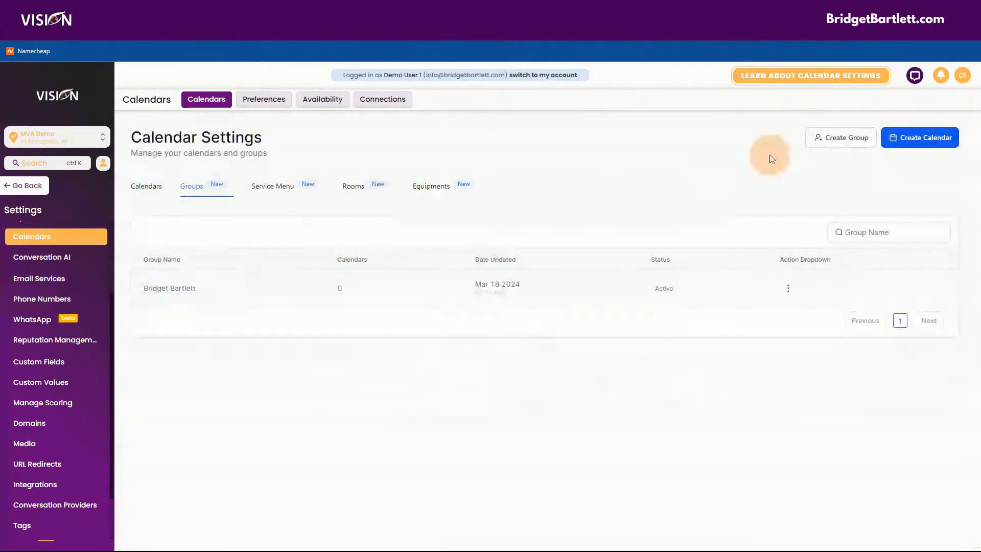
Step: Start another group named Support, described as 'This is our support group'
click(914, 136)
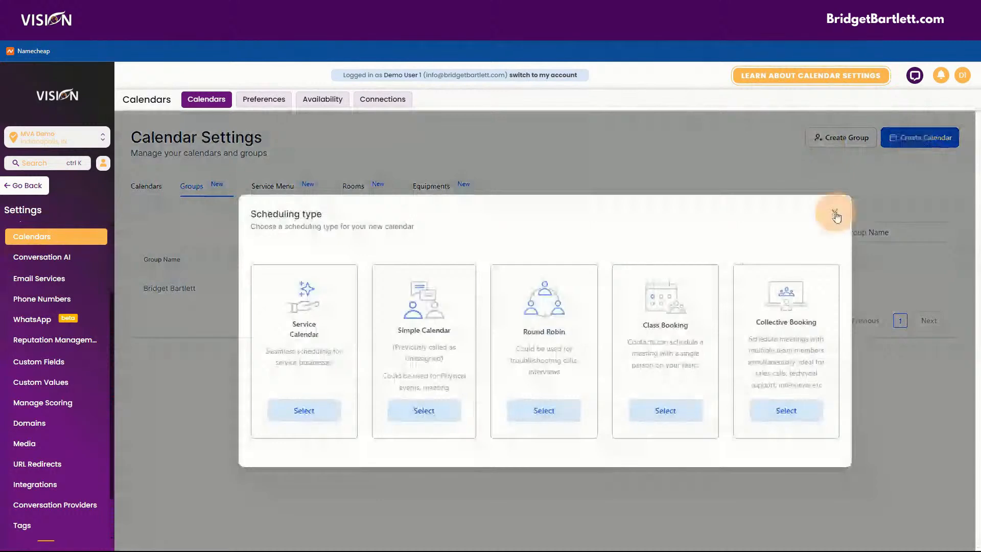
click(835, 214)
click(843, 138)
click(468, 256)
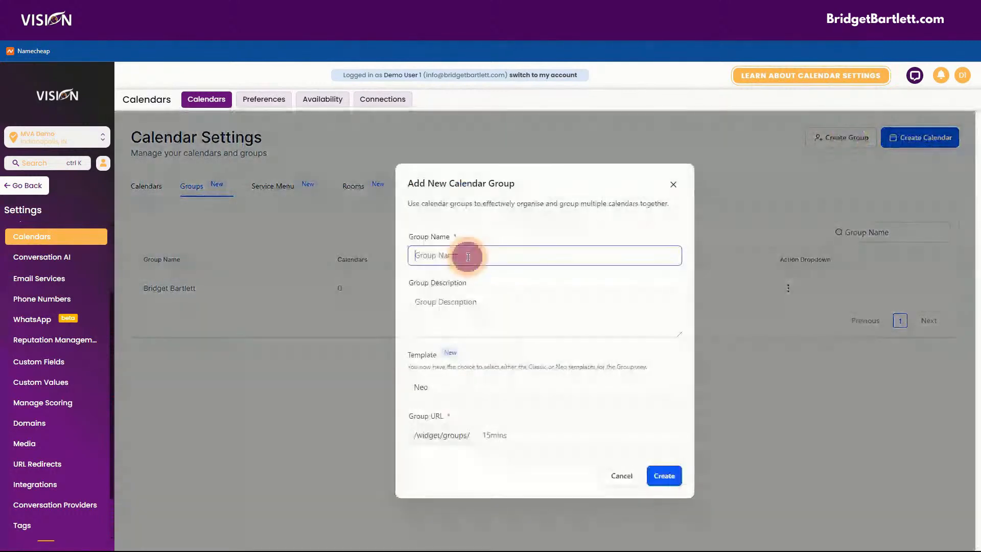
text(Suopp)
key(BackSpace)
key(BackSpace)
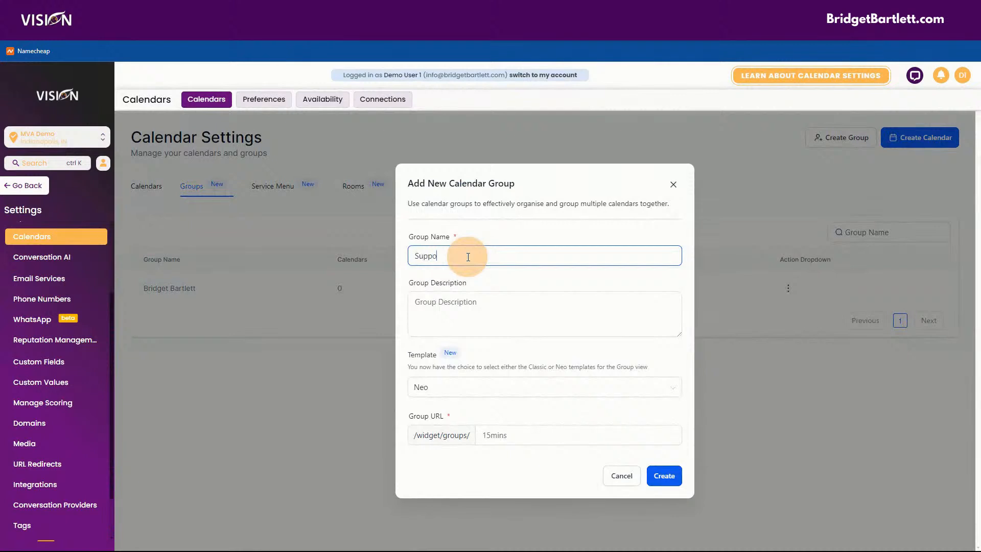
click(428, 304)
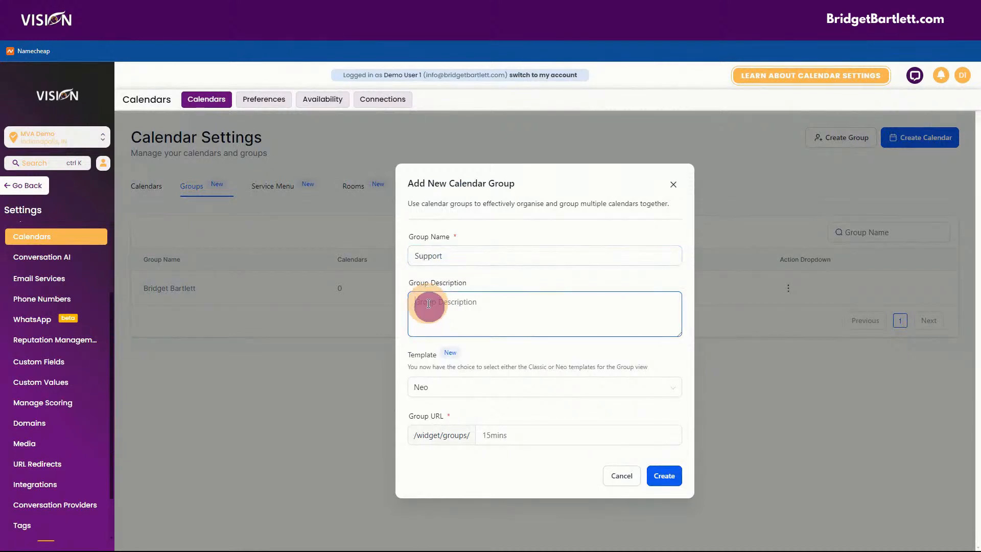
text(This is our support group)
Step: Keep the Neo template, change the taken slug 'sup' to 'supsfdg', and create the group
click(434, 386)
click(495, 461)
click(509, 433)
text(s)
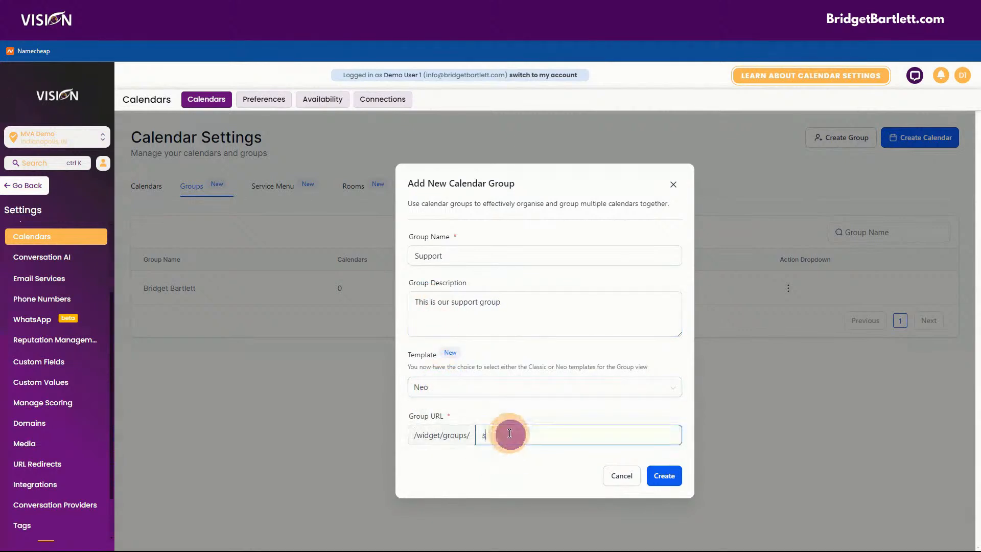
text(upport)
click(664, 476)
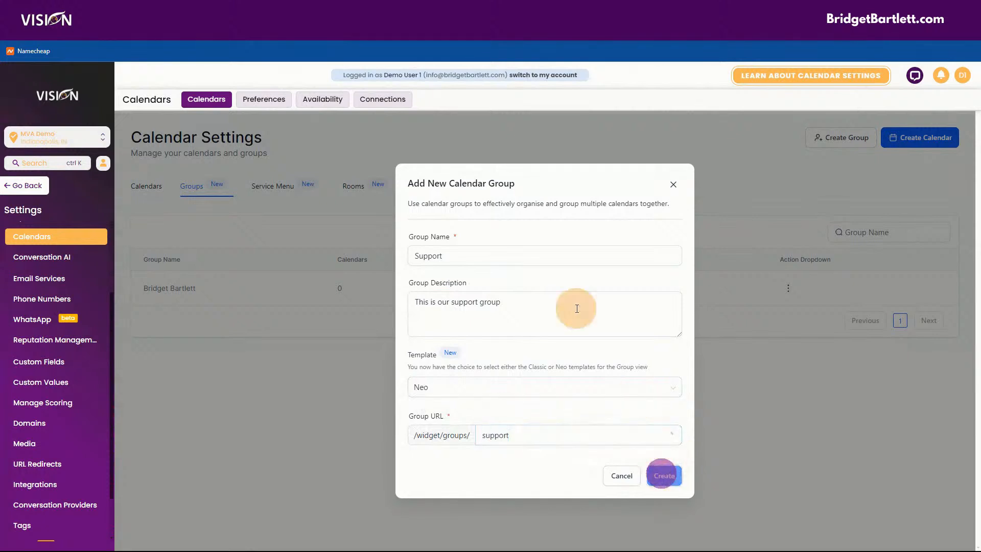
click(541, 437)
text(sfdg)
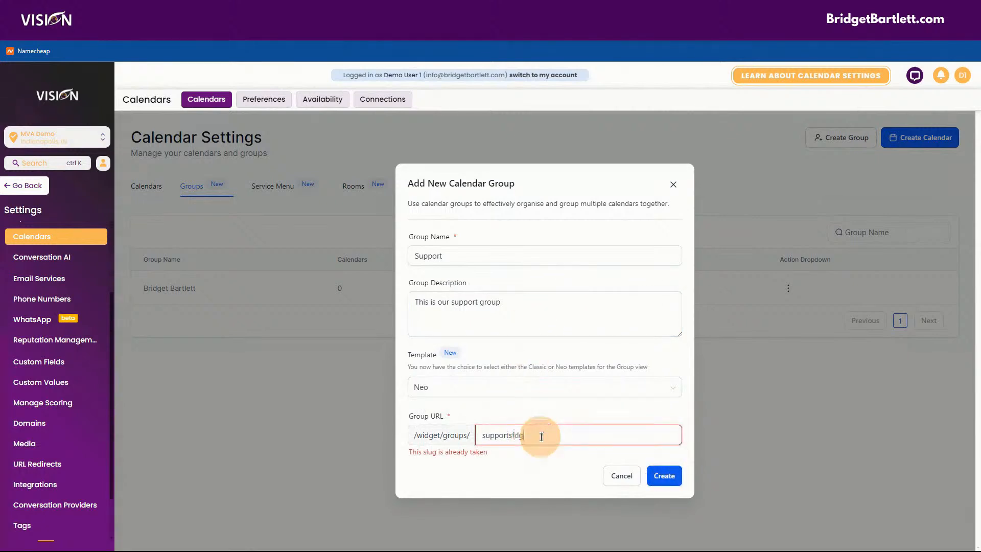
click(664, 475)
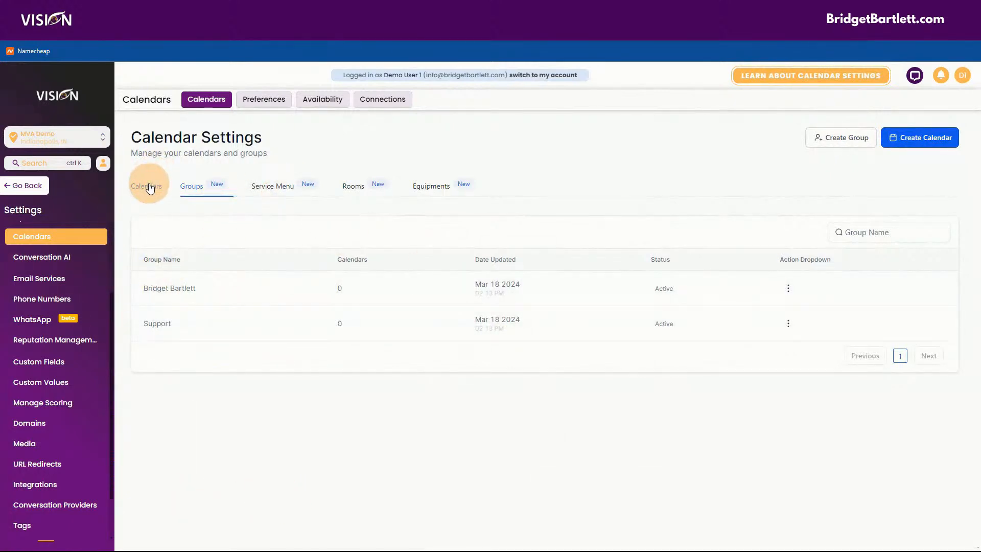
click(264, 99)
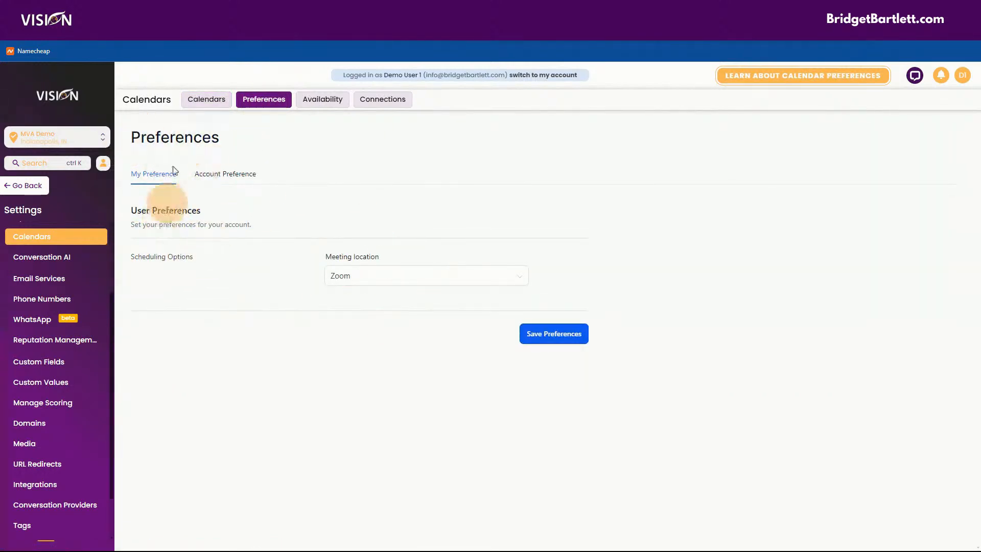
click(339, 276)
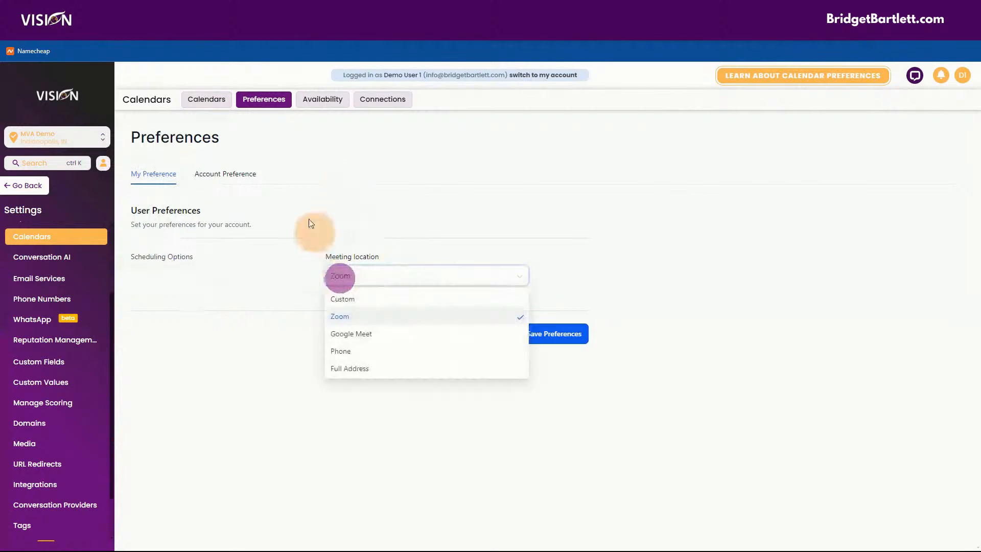
scroll(69, 274, up, 3)
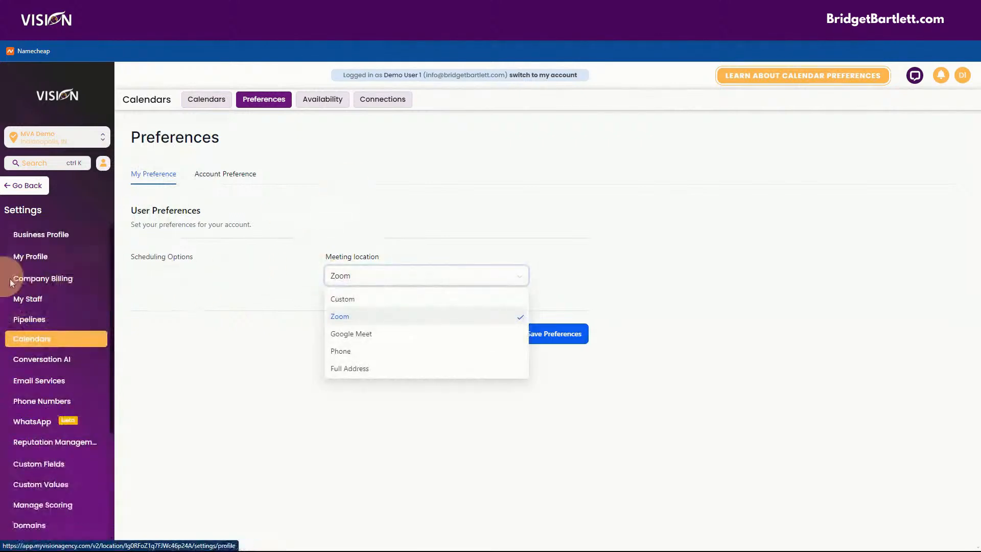
click(256, 177)
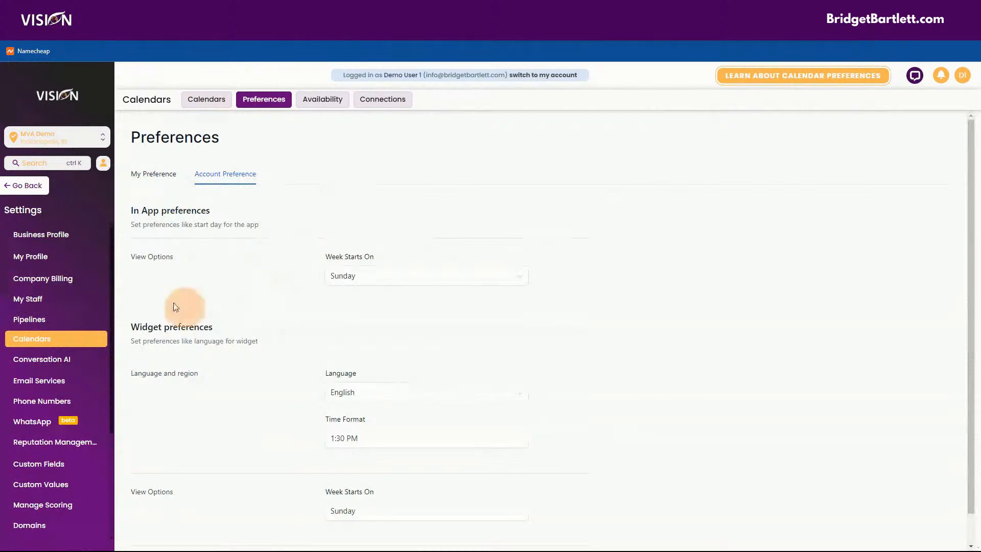
click(64, 234)
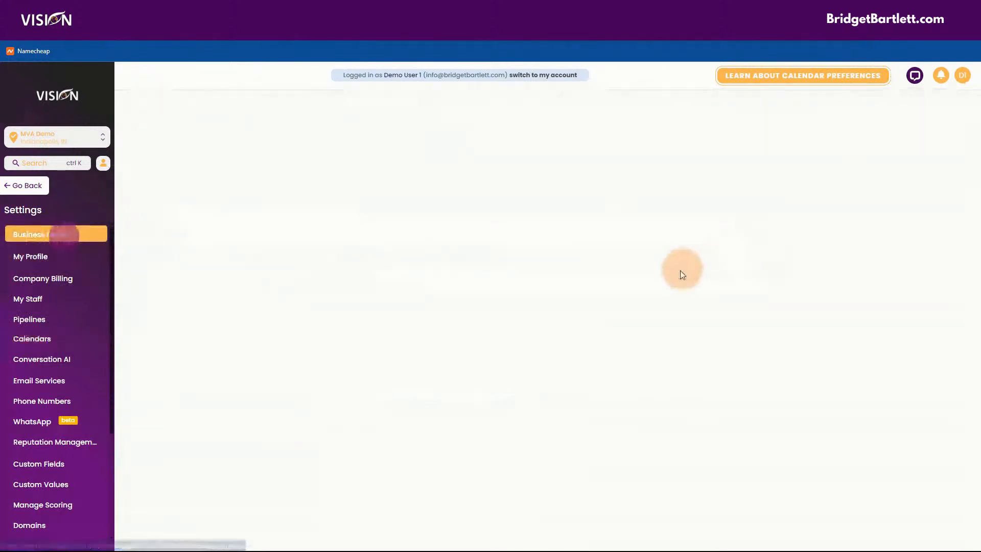
scroll(774, 314, down, 15)
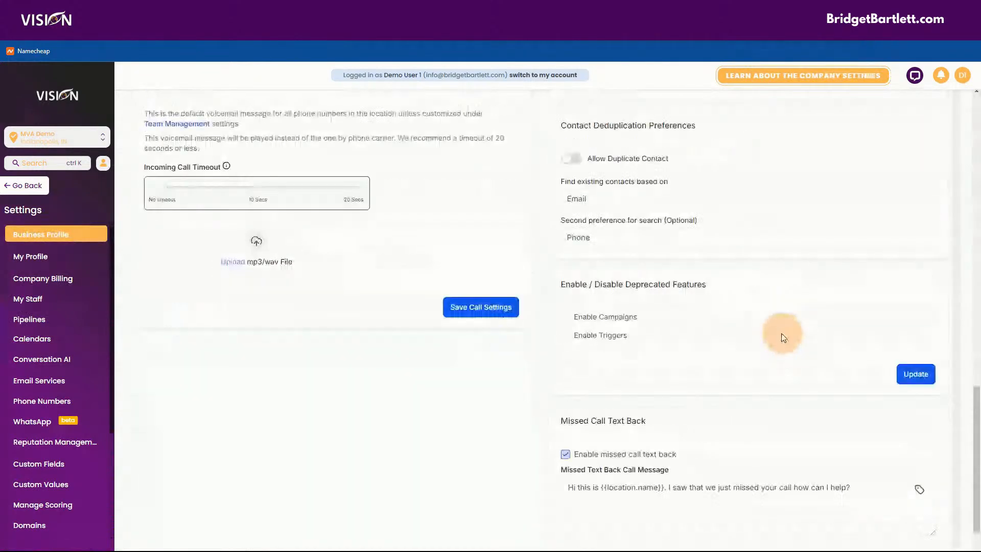
scroll(781, 336, down, 2)
scroll(745, 332, up, 9)
click(31, 256)
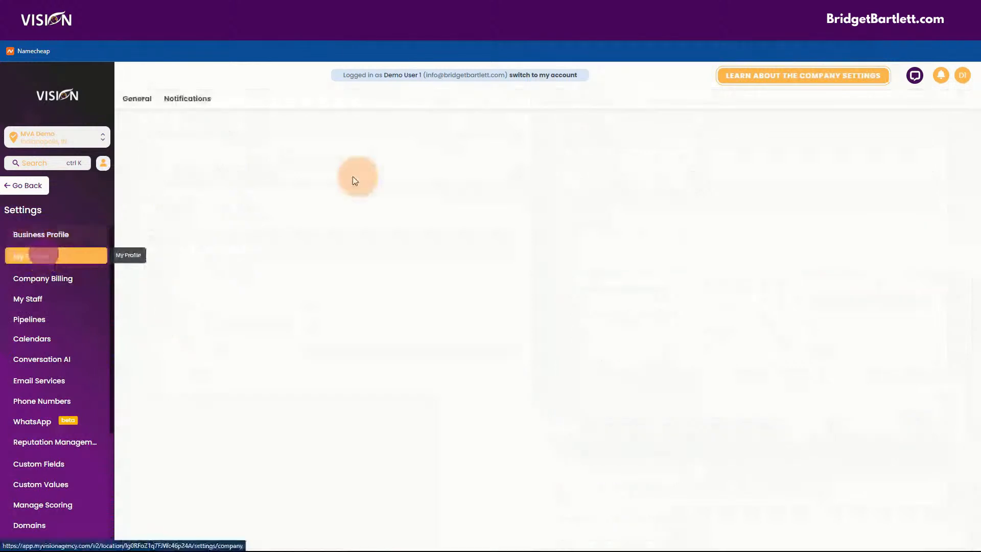
click(16, 186)
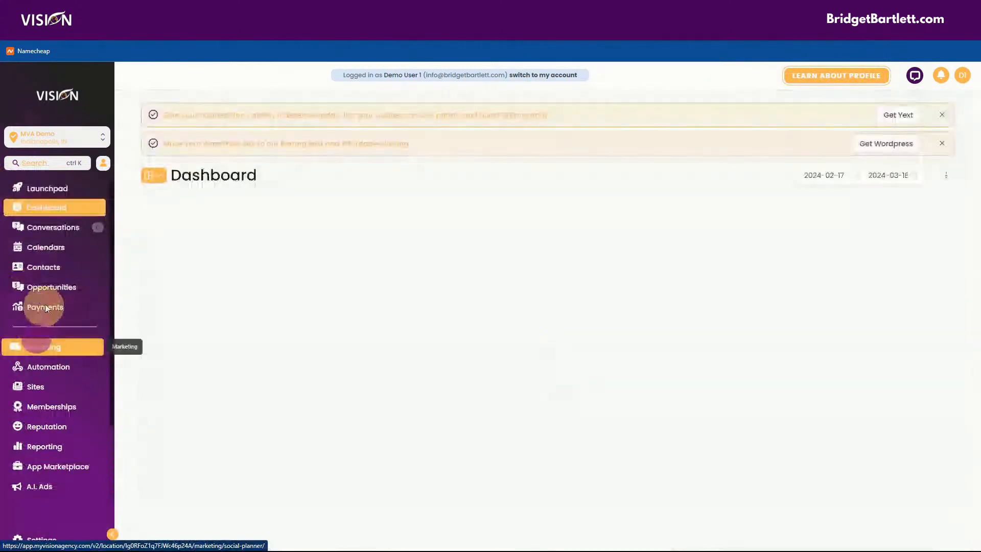
click(28, 247)
click(340, 100)
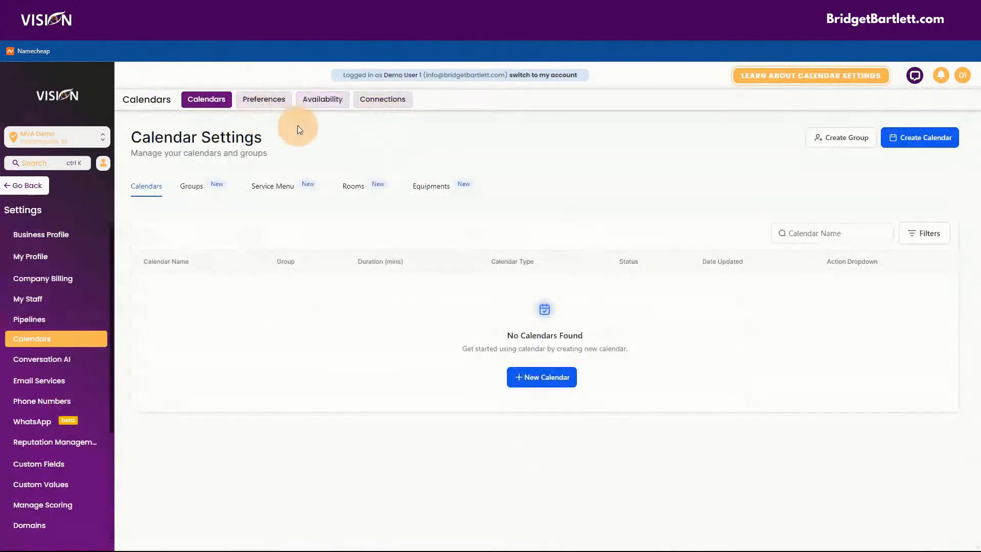
Step: Review the calendar groups list and the account-wide calendar preferences
click(271, 102)
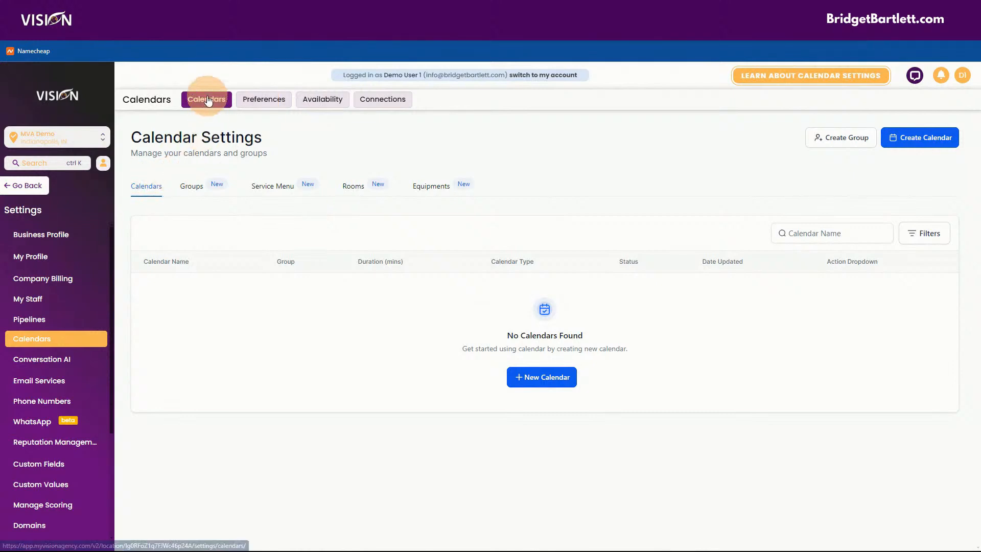
click(199, 190)
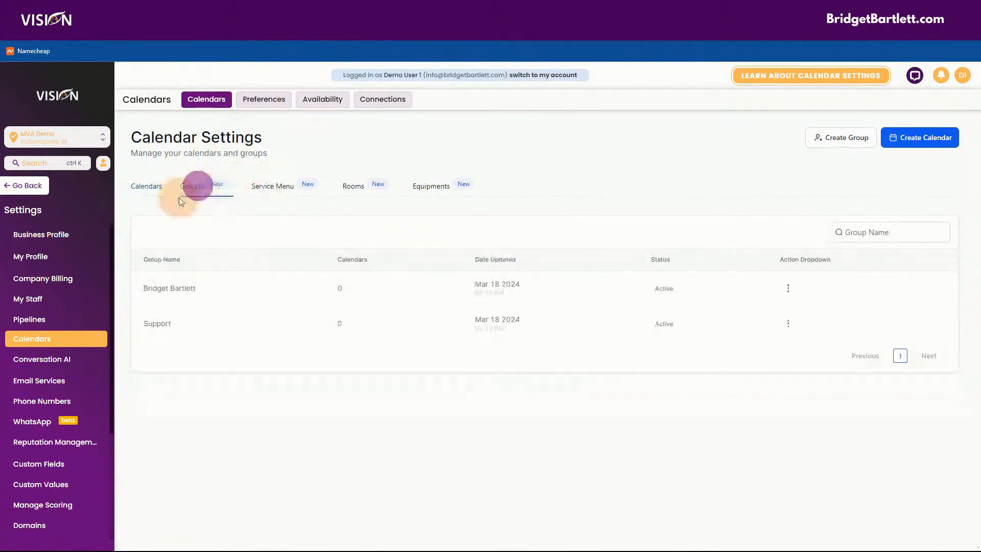
click(260, 100)
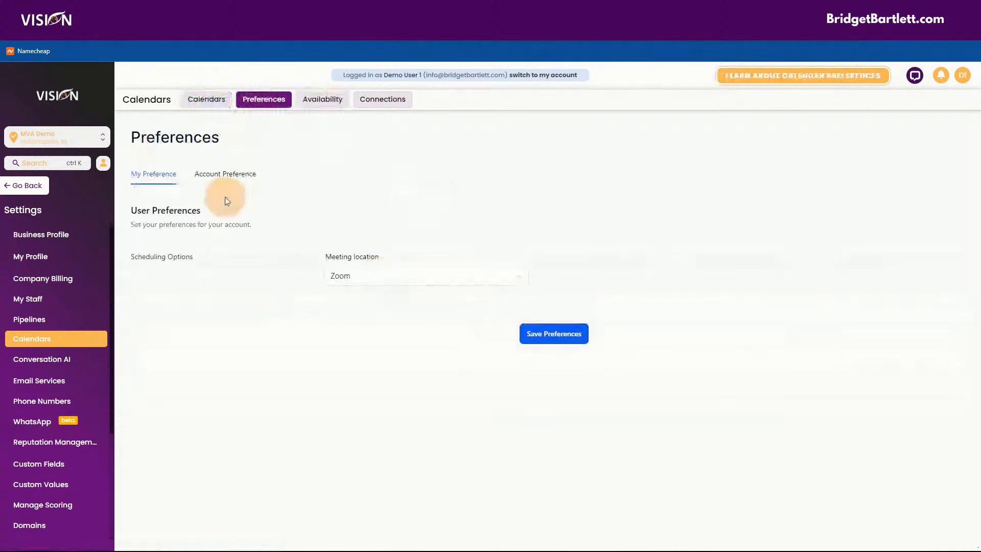
click(224, 174)
scroll(613, 248, down, 1)
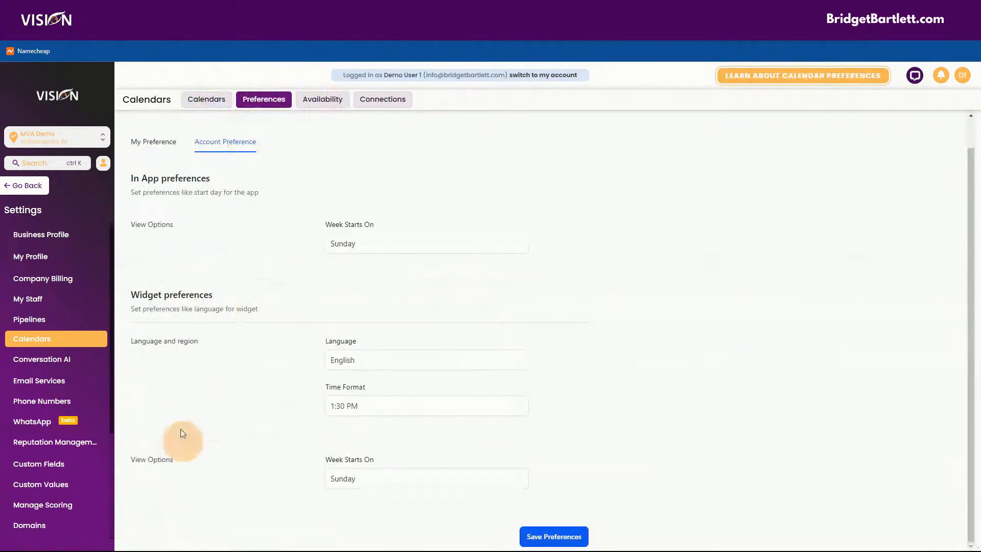
Step: View account availability: Indianapolis (EDT) time zone with weekday 10–12 and 1–6 PM hours
click(347, 102)
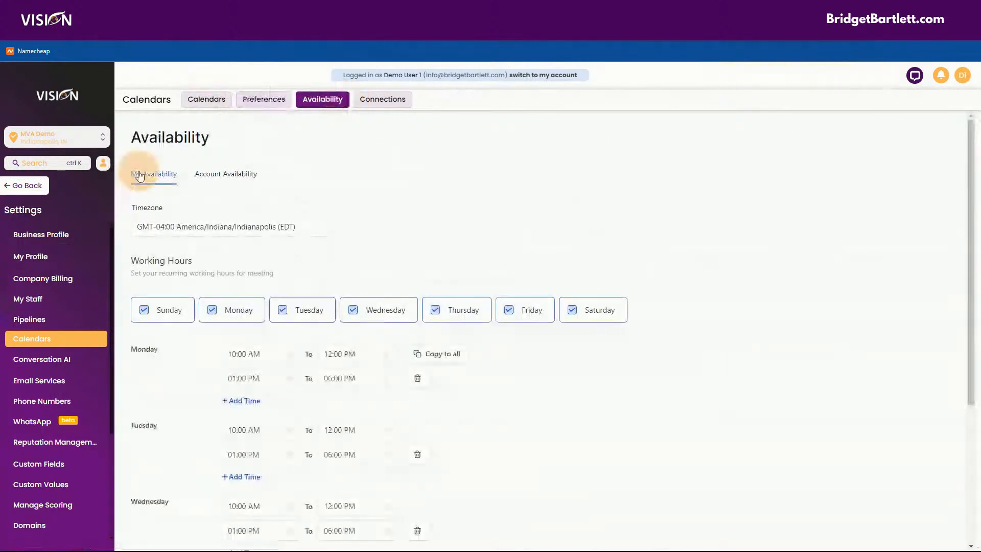
scroll(242, 253, down, 2)
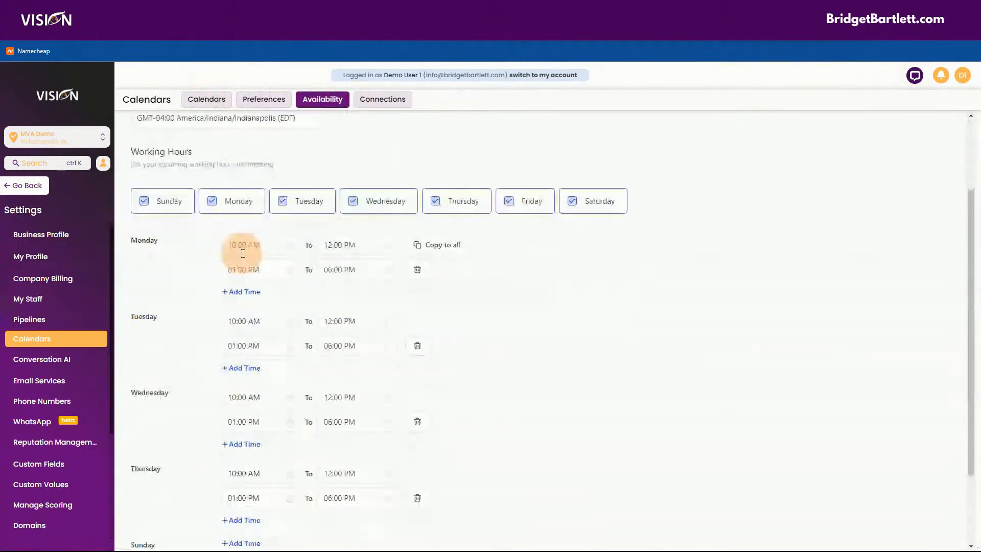
scroll(317, 499, down, 2)
scroll(280, 372, up, 4)
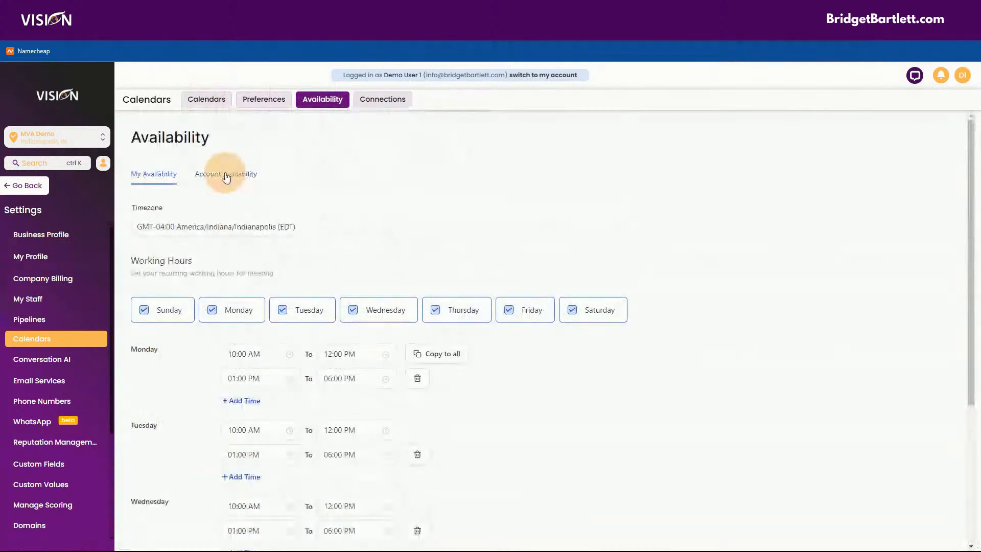
click(225, 174)
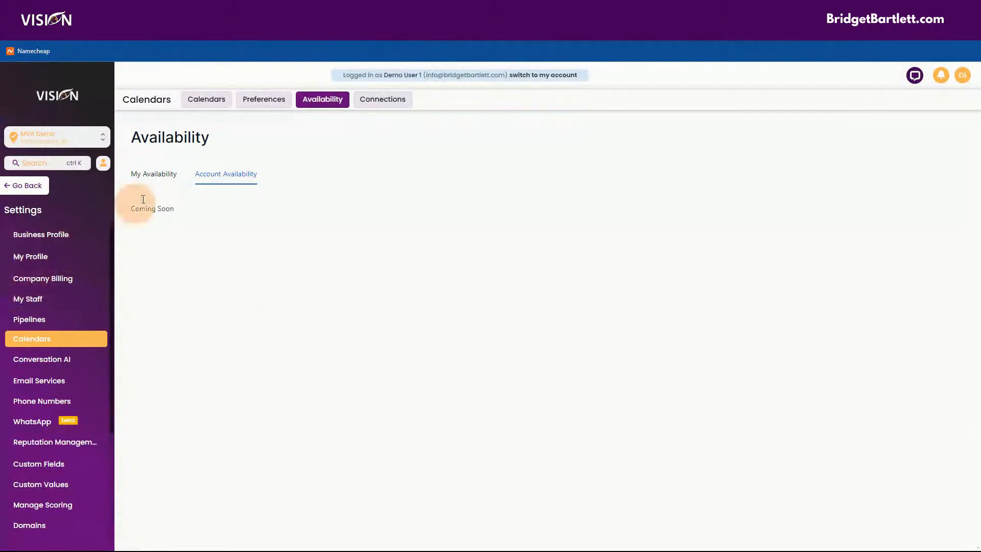
Step: Open Connections and scroll through the Google integration used for conflict checking
click(392, 100)
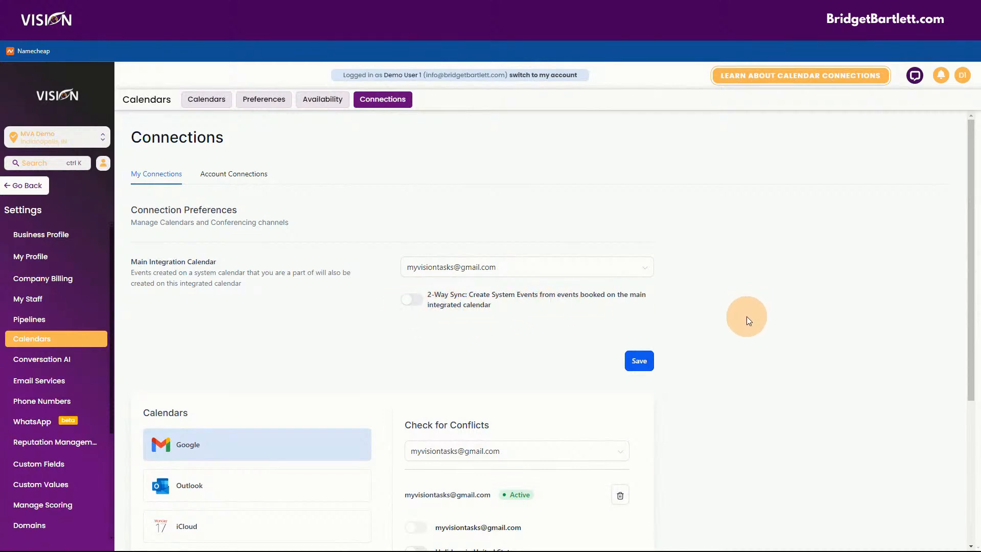
scroll(746, 317, down, 1)
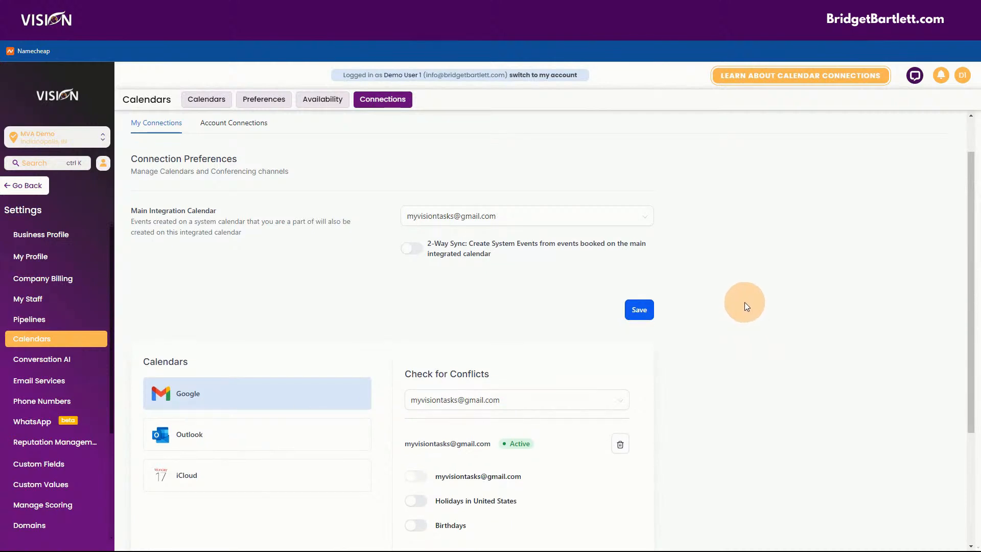
scroll(736, 296, down, 1)
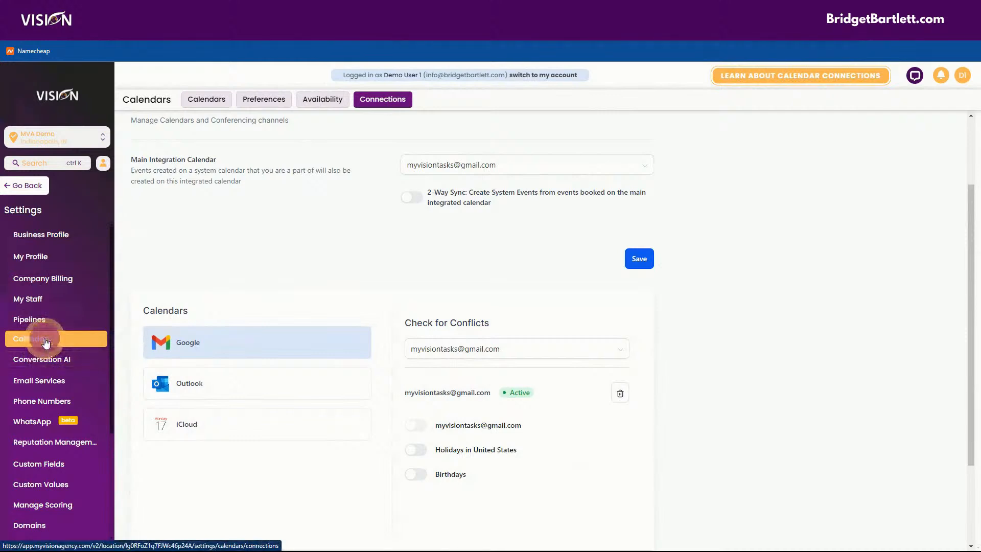
Step: Return to the empty Calendars list and bring up the new-calendar scheduling type choices
click(205, 100)
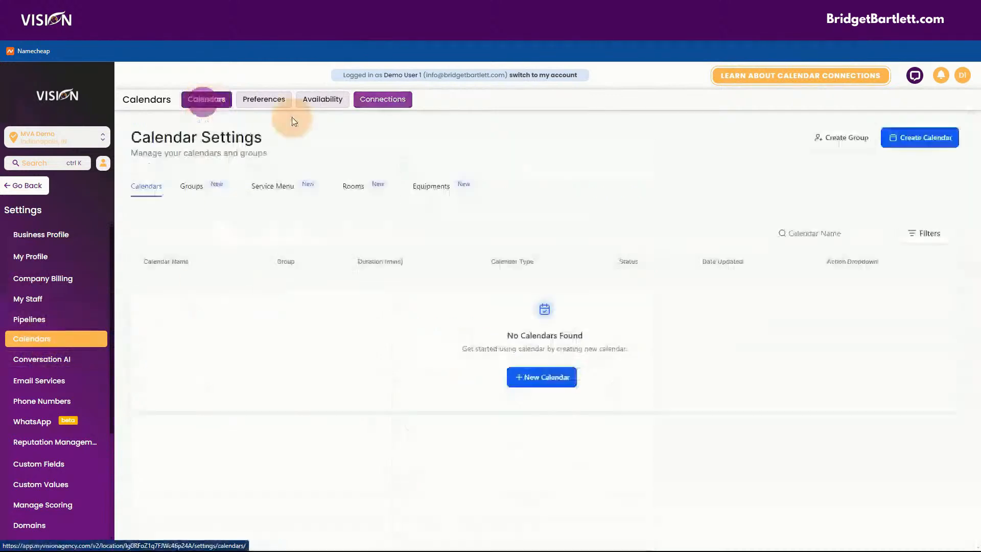
click(516, 378)
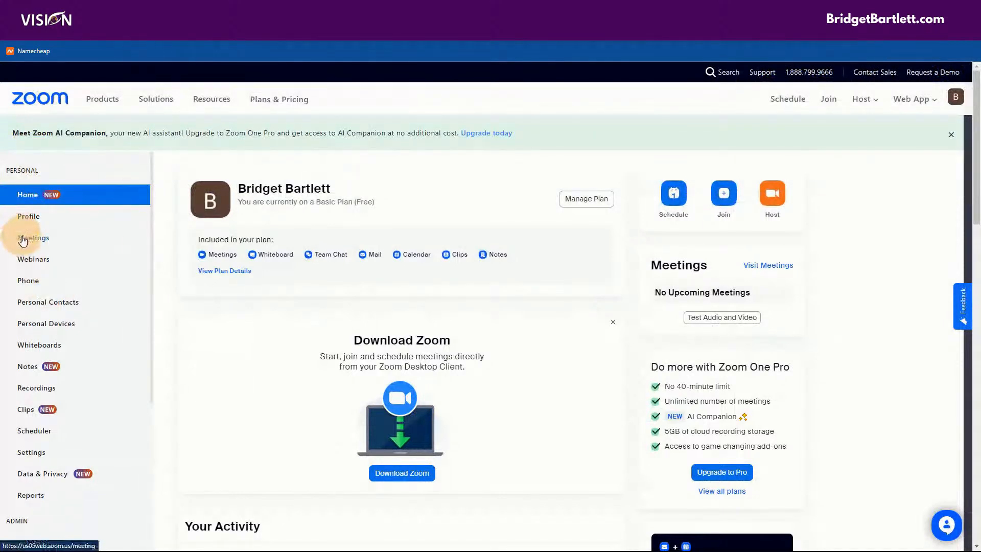
Step: Check Zoom's Previous and Upcoming meetings, then scroll through the Profile details
click(23, 239)
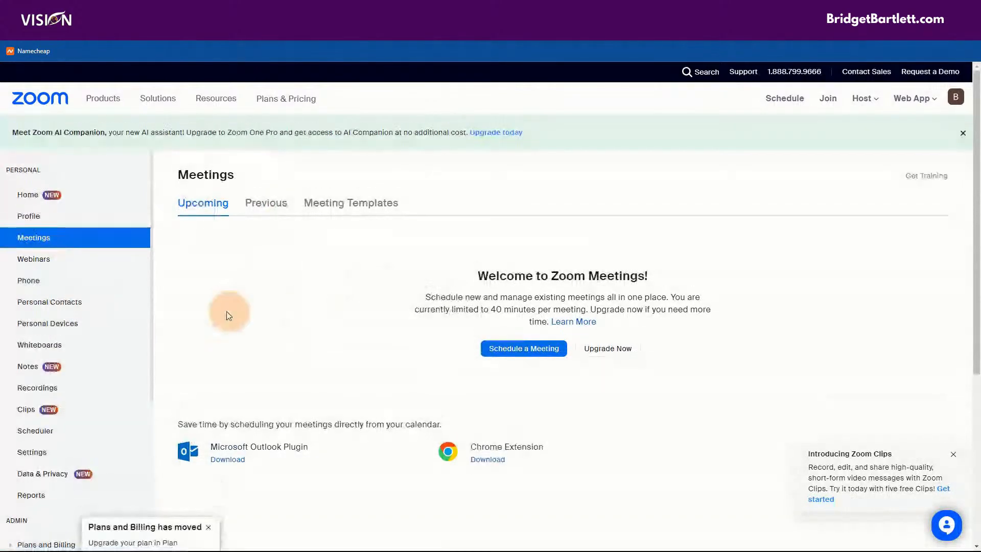
click(266, 201)
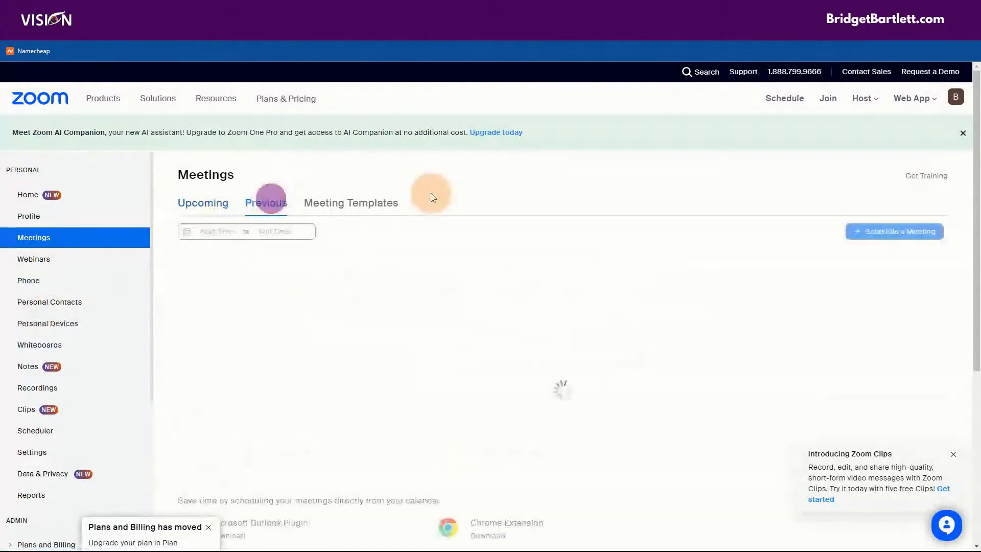
click(203, 203)
click(54, 216)
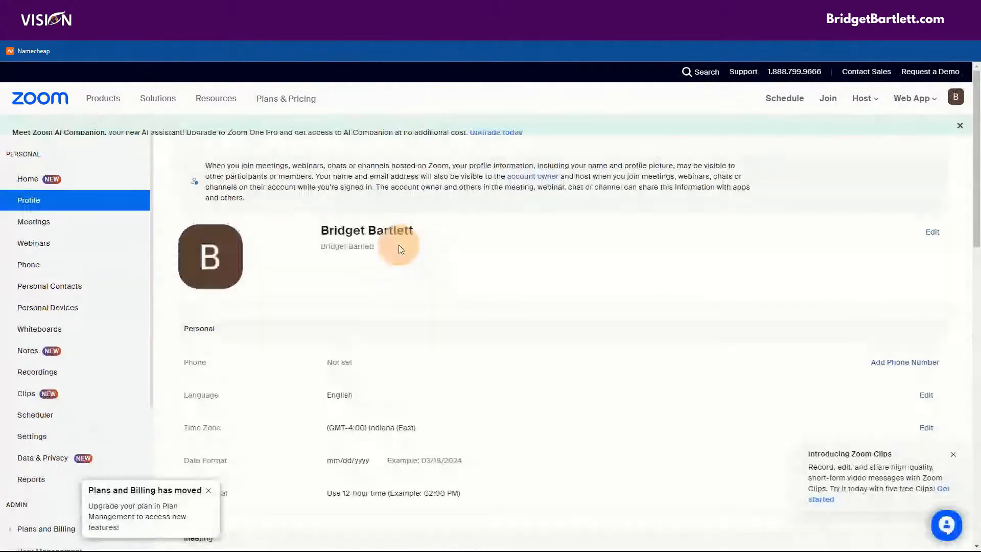
scroll(519, 249, down, 8)
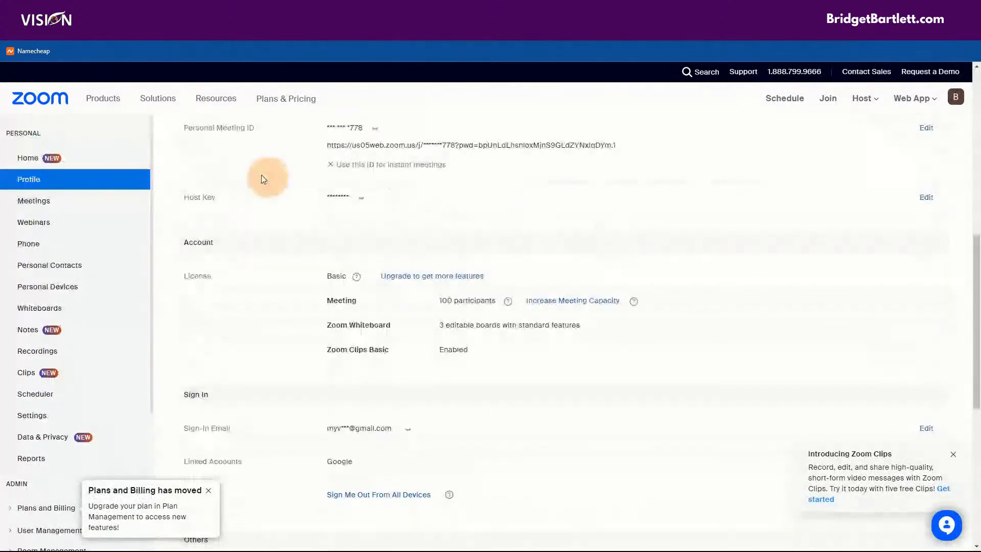
scroll(240, 178, up, 1)
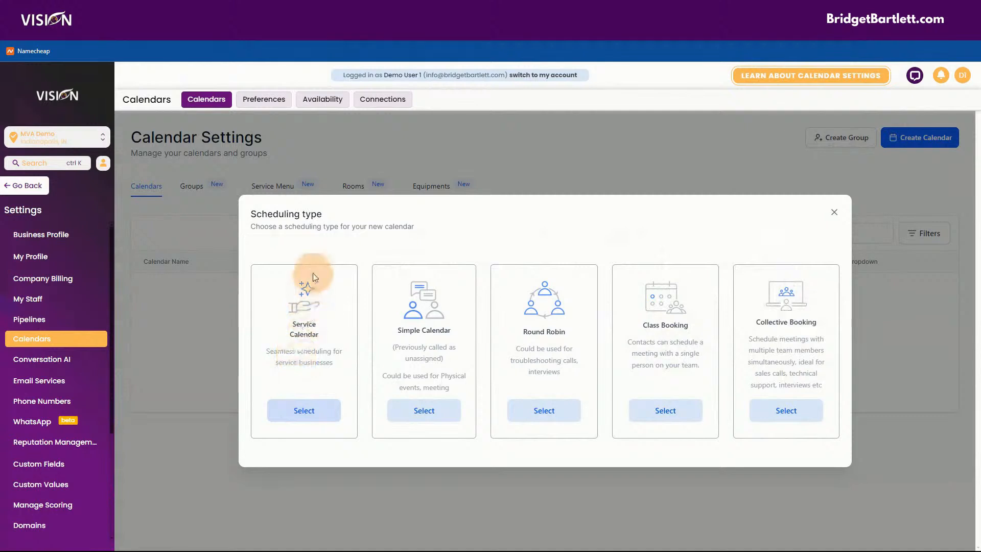
click(833, 212)
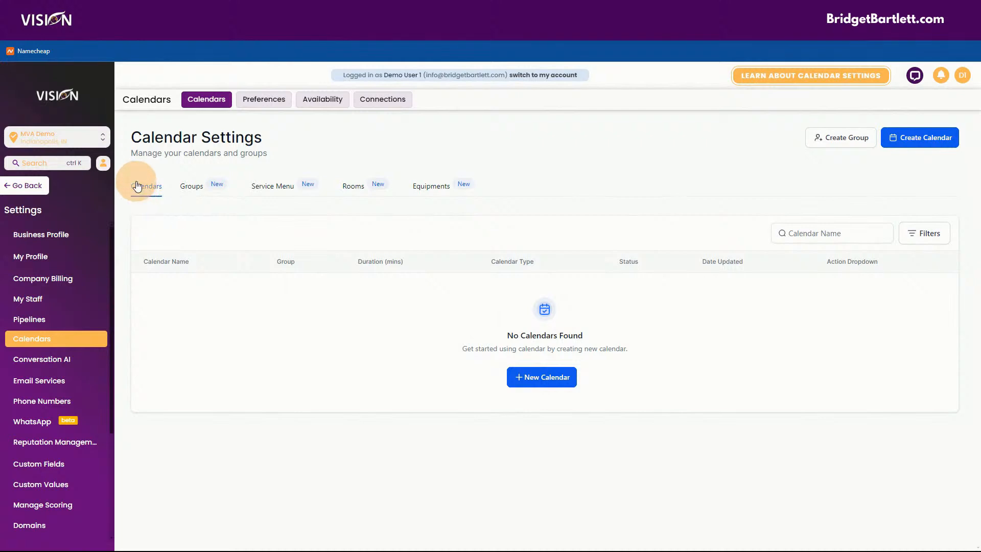
click(553, 379)
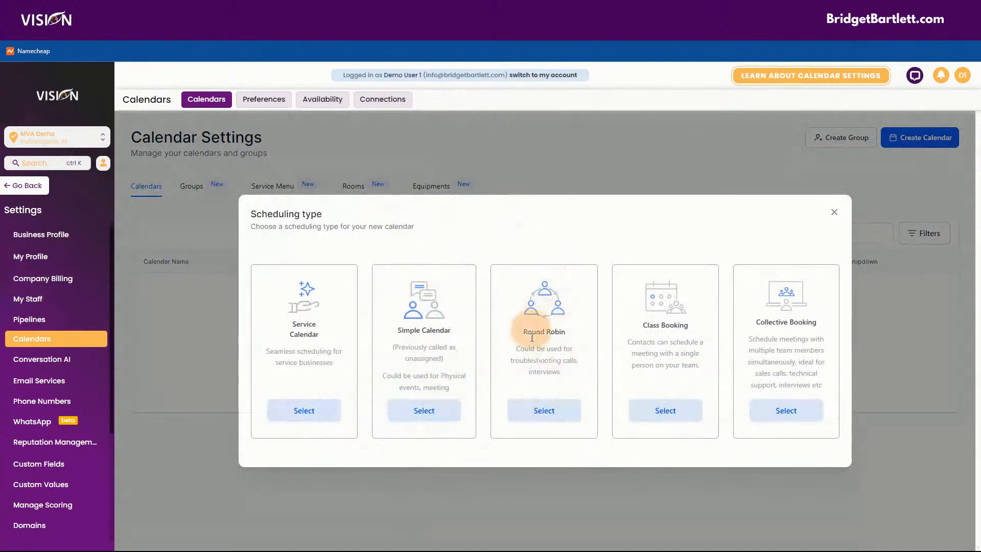
Step: Make a Round Robin calendar named Sales with Demo Users 1, 2 and 3
click(538, 411)
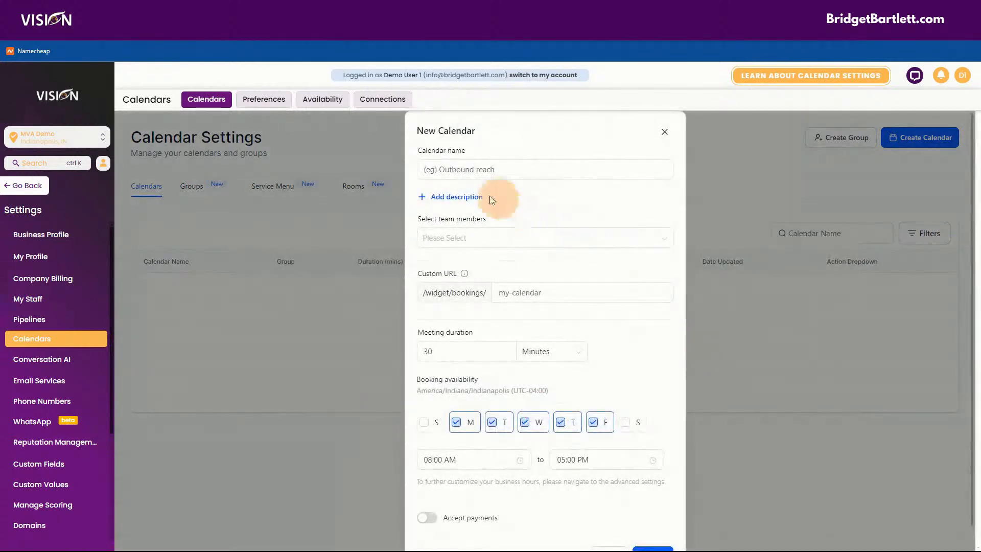
click(453, 170)
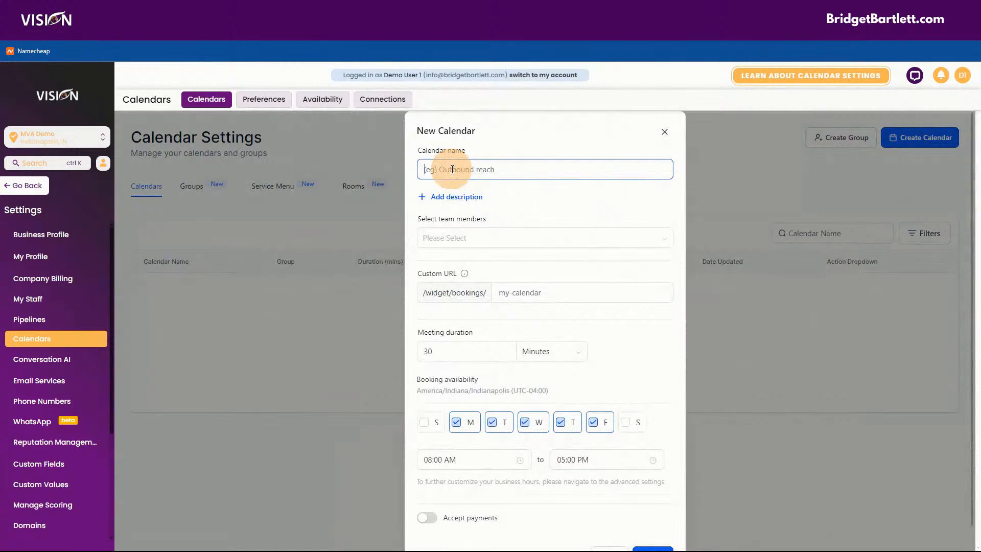
text(Sales)
click(433, 238)
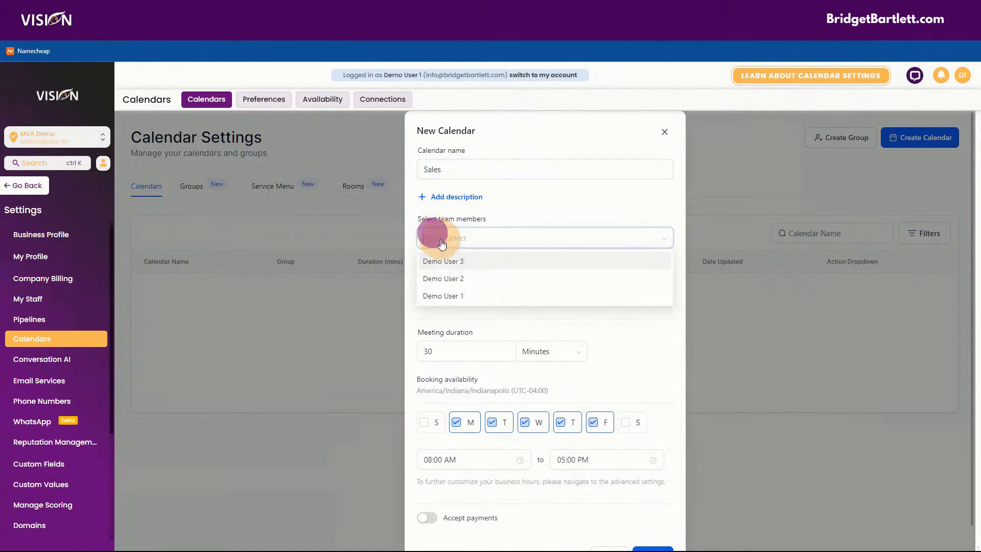
click(438, 300)
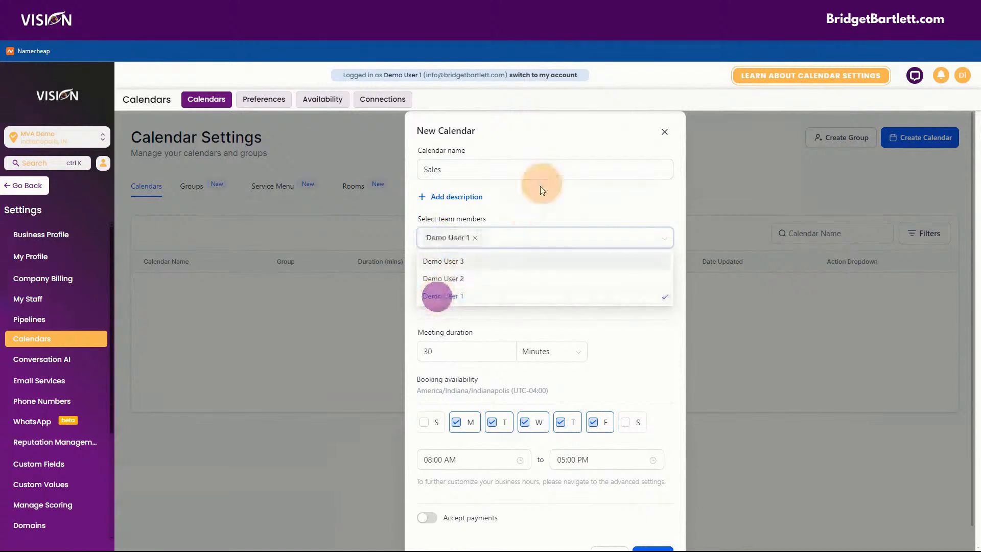
click(540, 238)
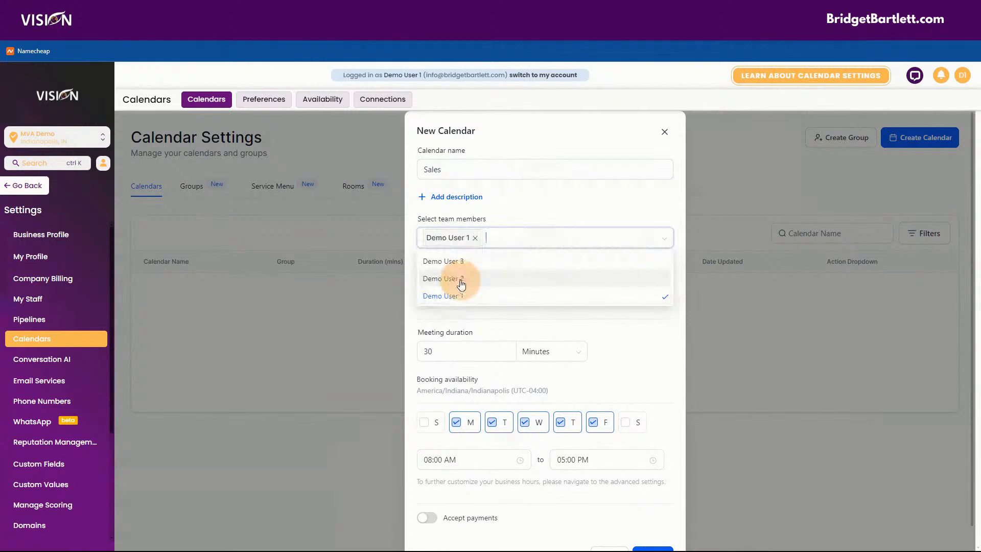
click(461, 280)
click(490, 261)
click(587, 192)
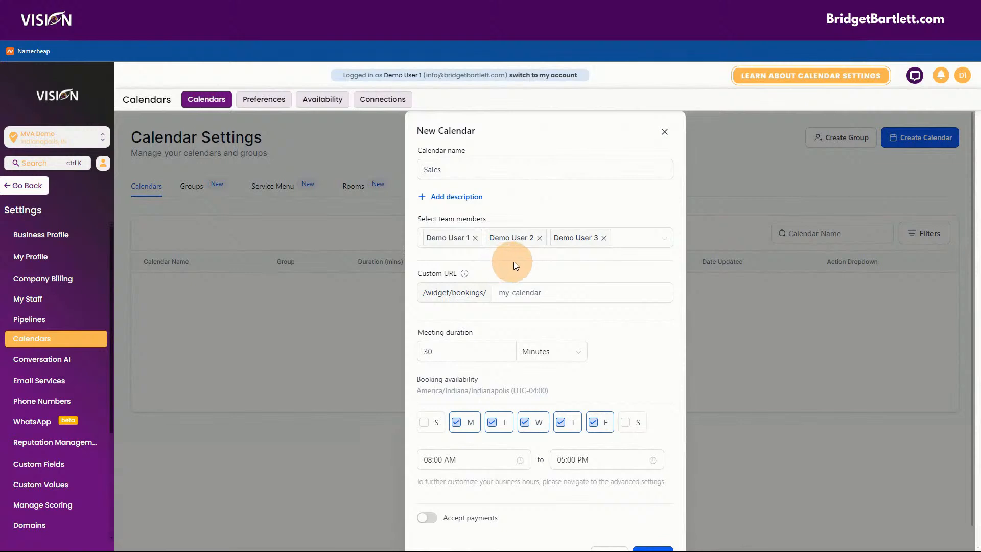
click(530, 291)
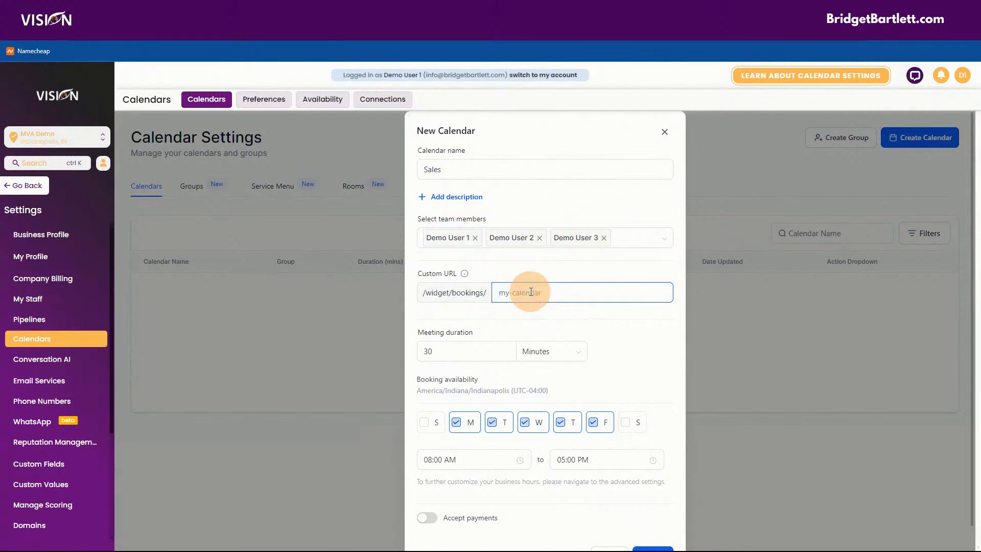
text(sales5465132165)
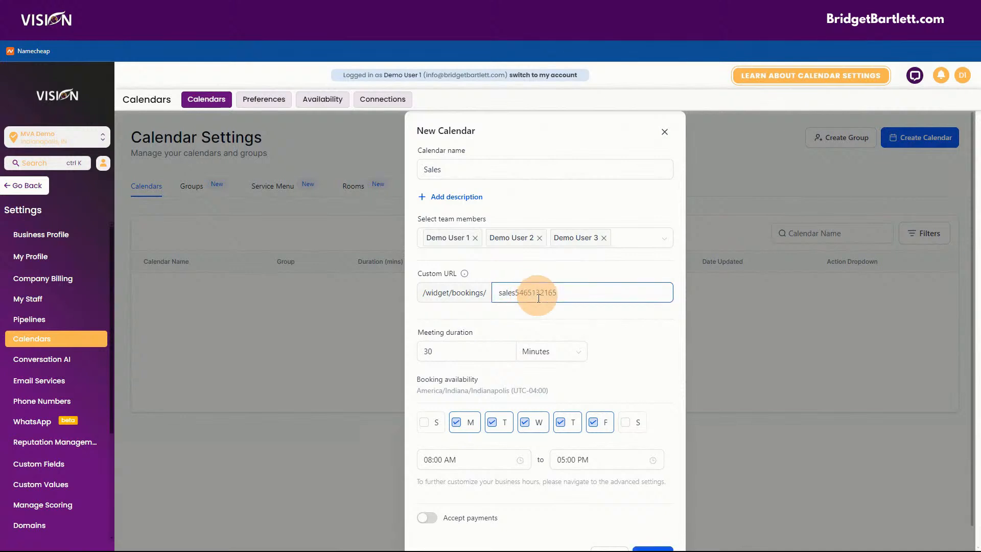
scroll(644, 335, down, 1)
click(437, 321)
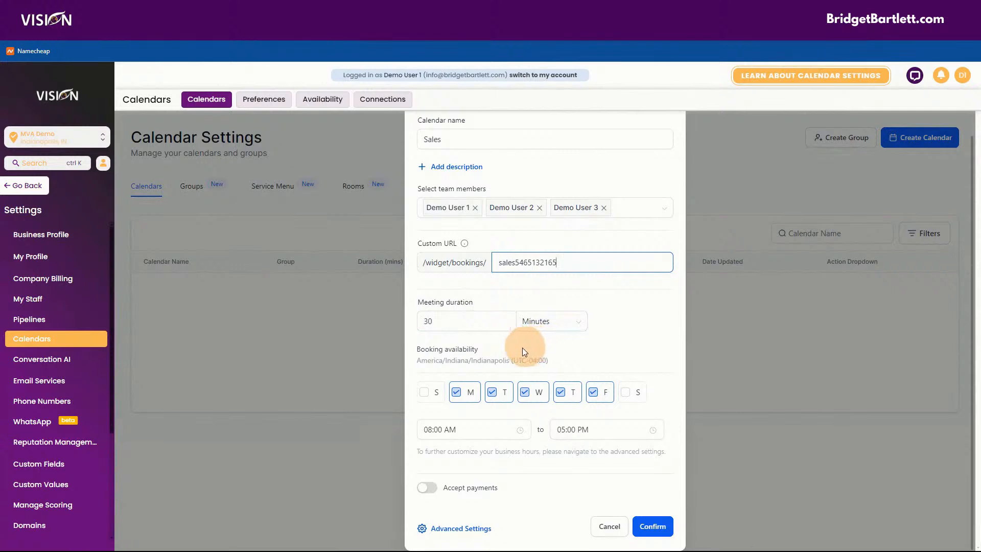
click(436, 319)
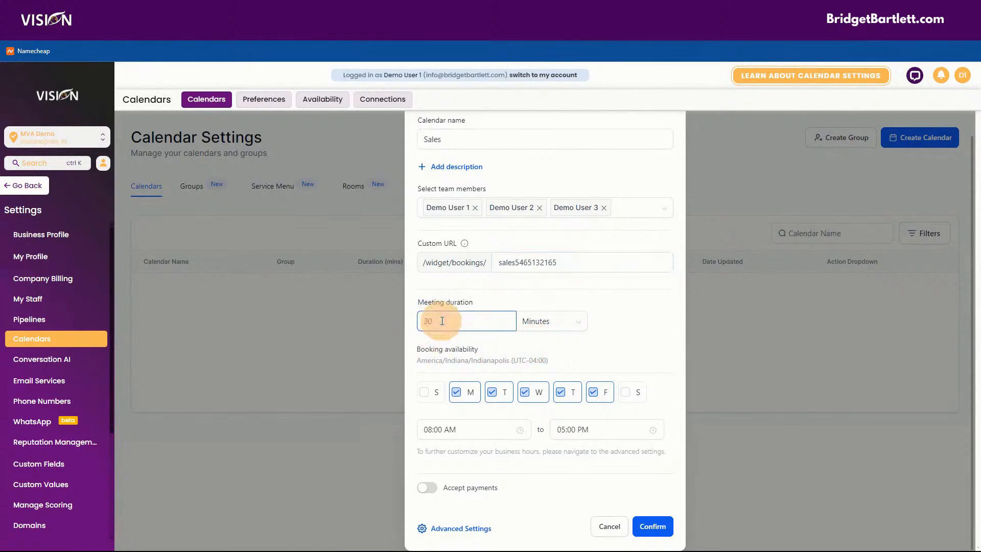
click(561, 320)
click(622, 306)
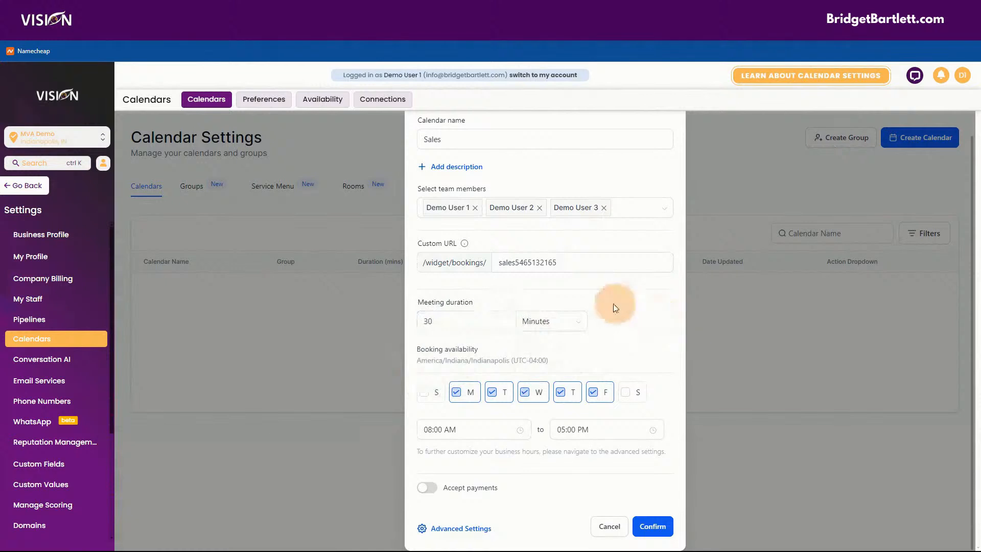
click(465, 399)
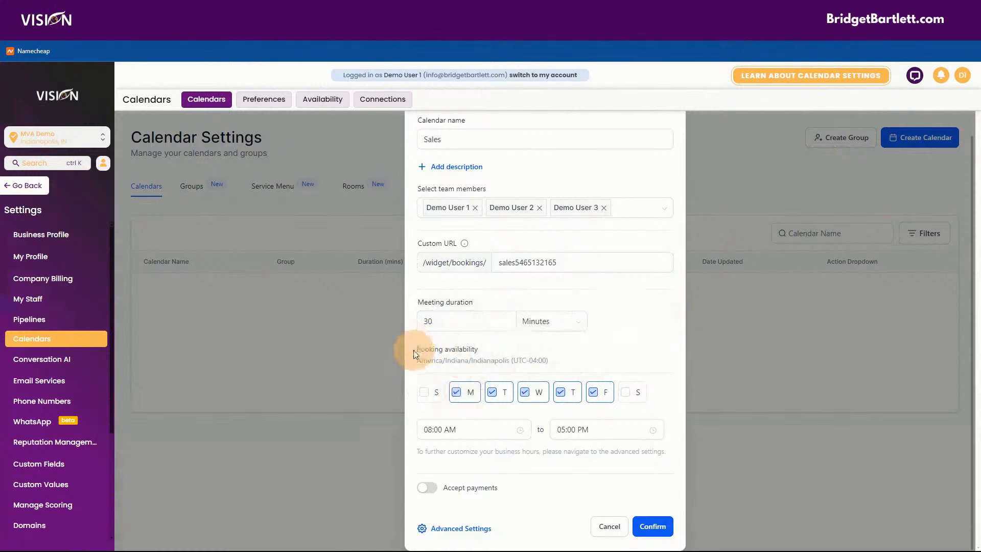
Step: Check the time zone and 08:00 AM start, enable payments, and clear the 997 amount
drag(415, 359, 647, 359)
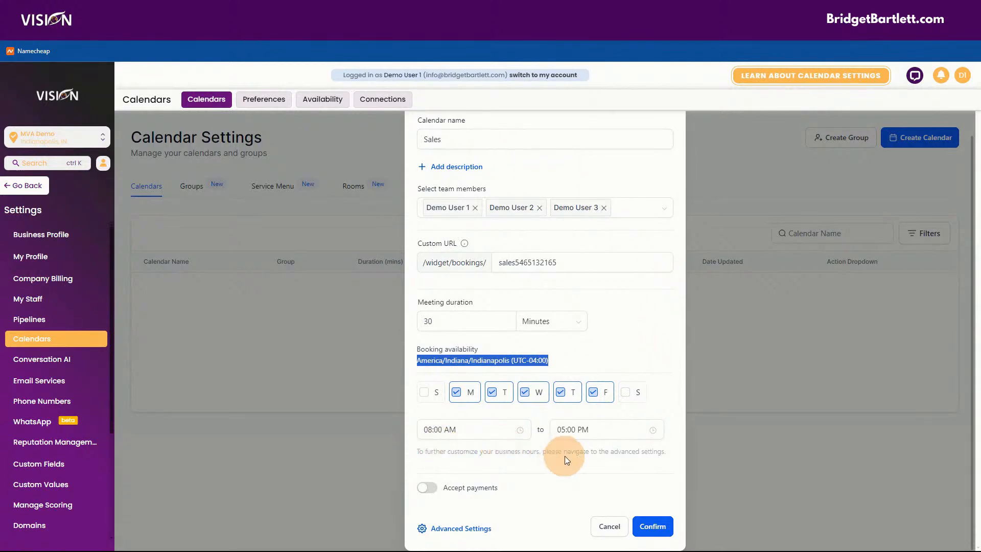
click(492, 430)
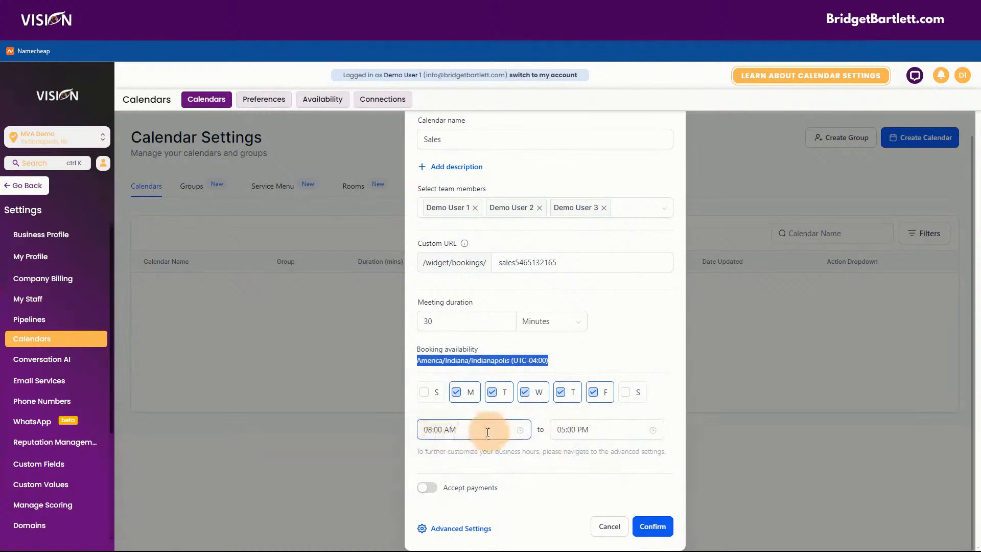
click(427, 488)
scroll(544, 445, down, 1)
scroll(521, 414, down, 2)
click(450, 394)
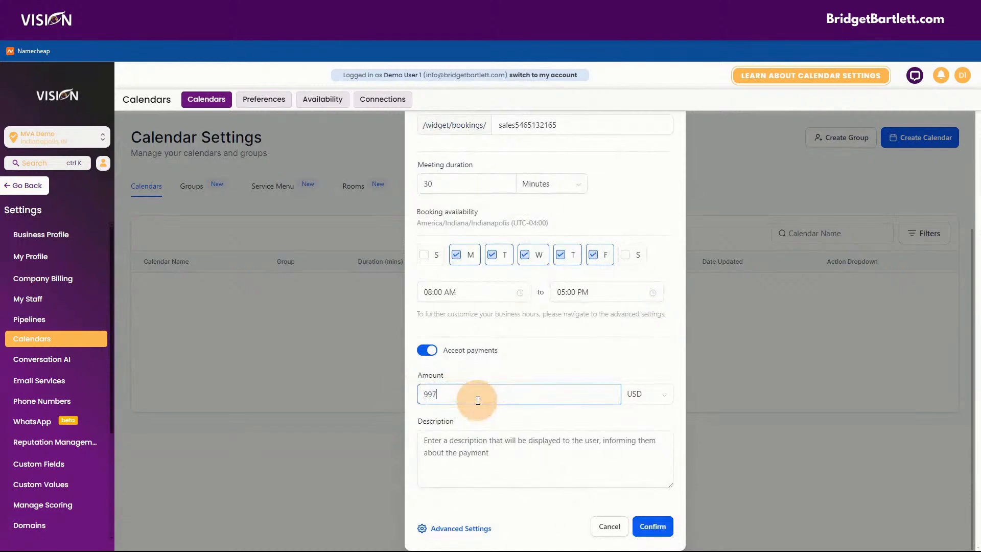
click(491, 448)
click(464, 389)
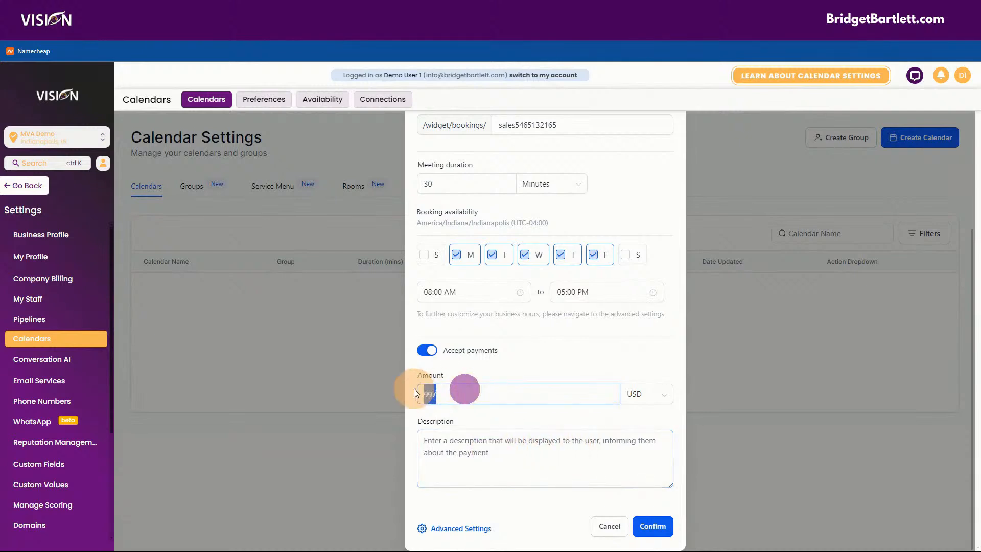
key(BackSpace)
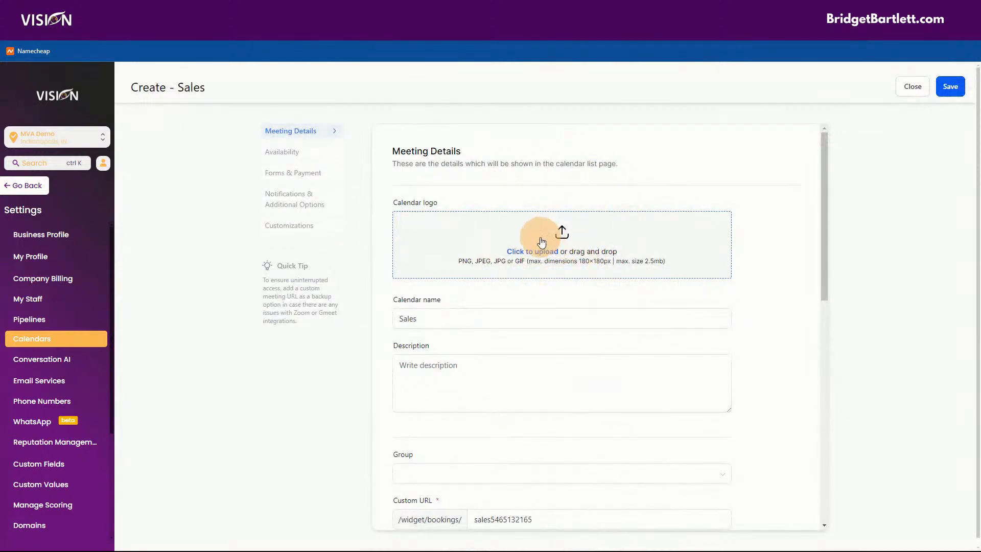
Step: Upload 'profile pic (2)' from My Drive as the Sales calendar logo
click(532, 250)
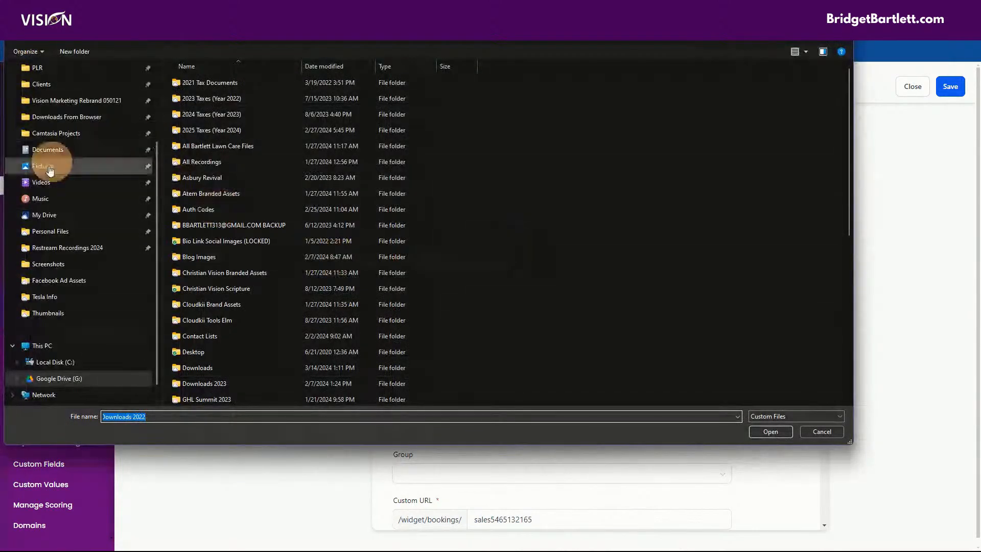
click(45, 215)
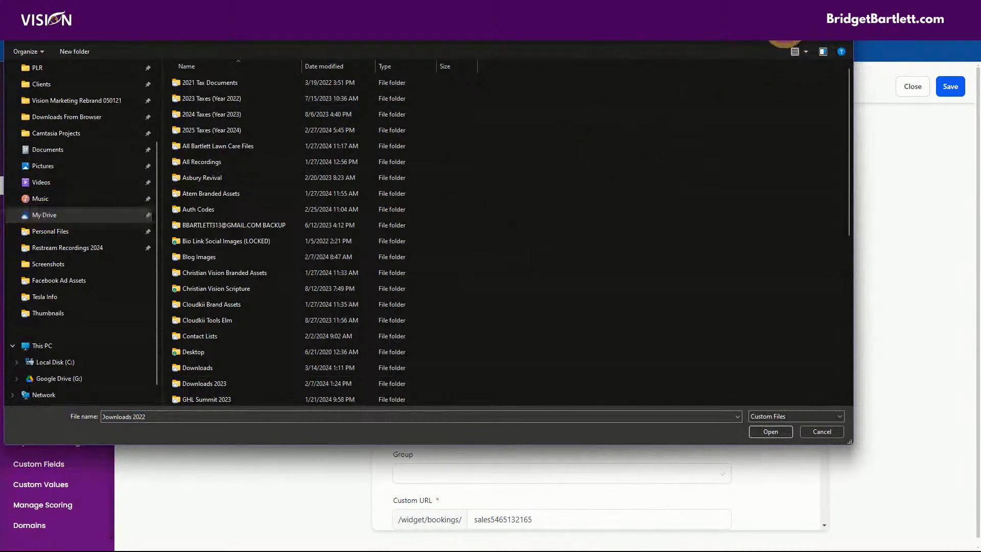
text(pr)
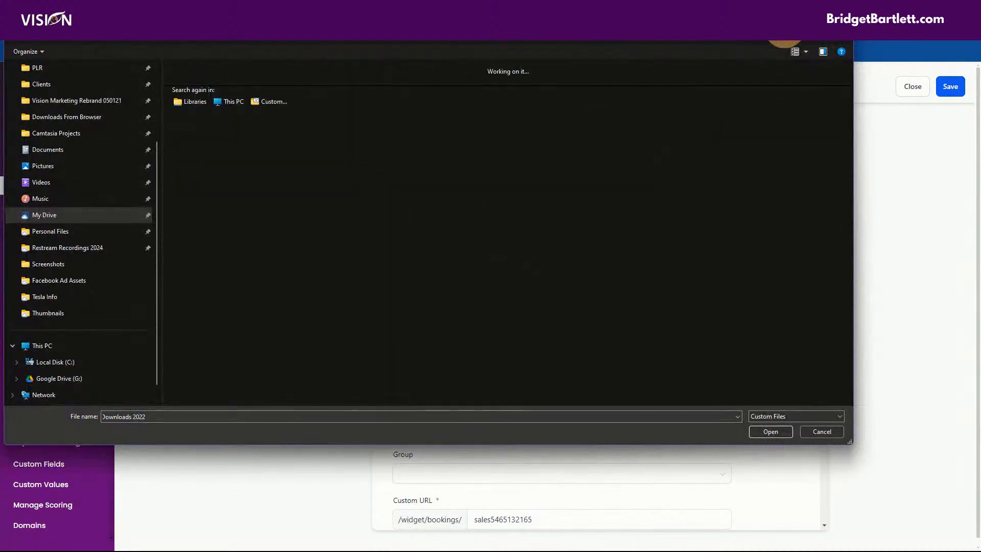
text(o)
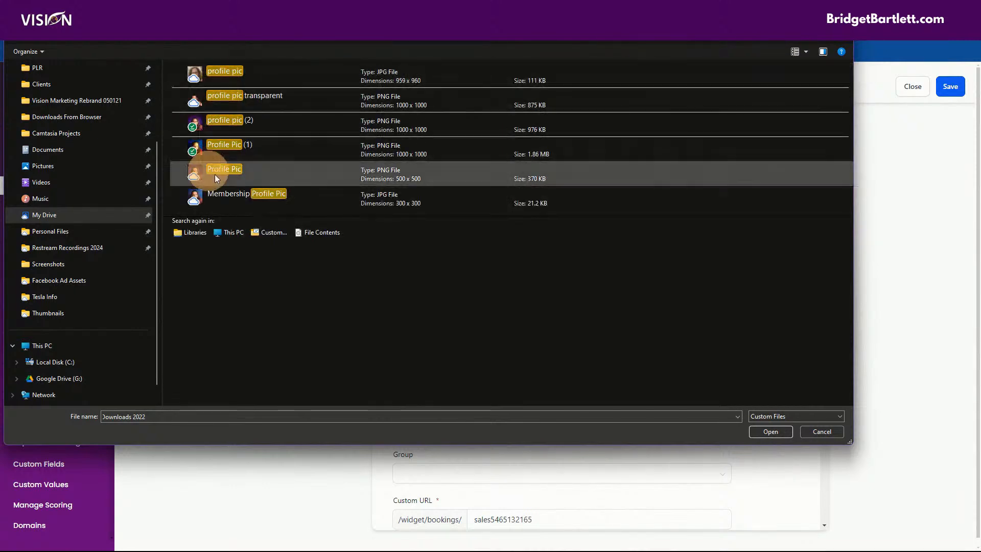
click(235, 122)
click(761, 433)
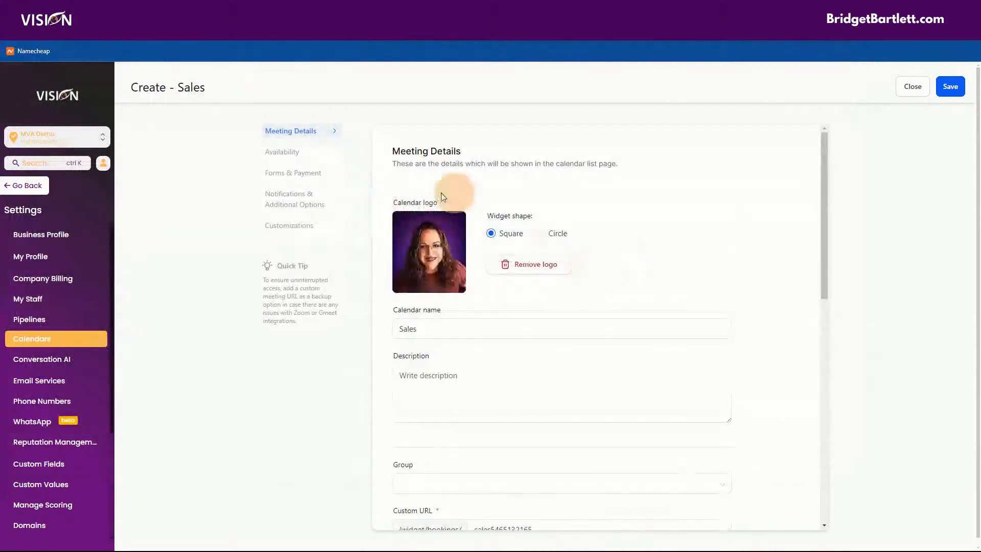
Step: In the Group dropdown, choose the team member's group instead of Support
click(492, 365)
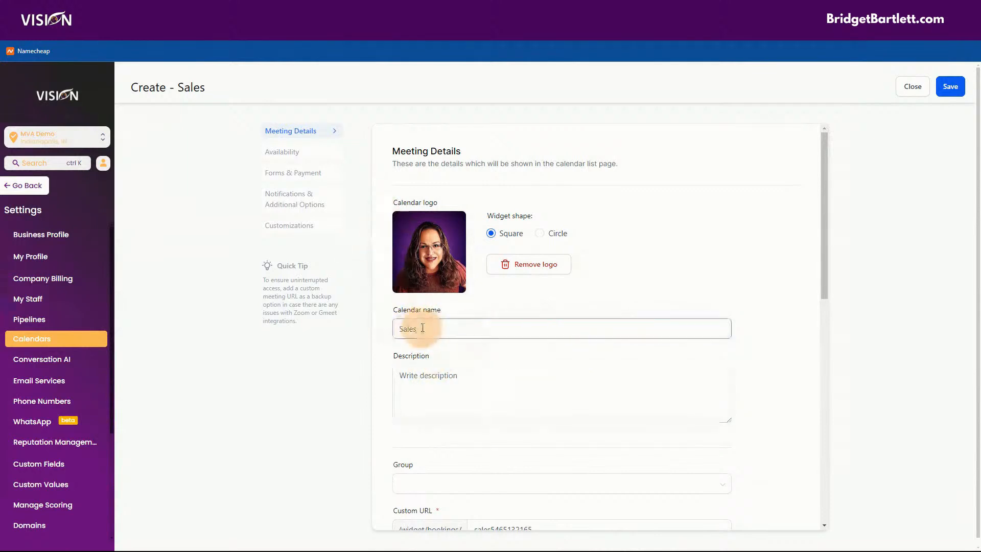
scroll(477, 407, down, 1)
scroll(477, 407, down, 3)
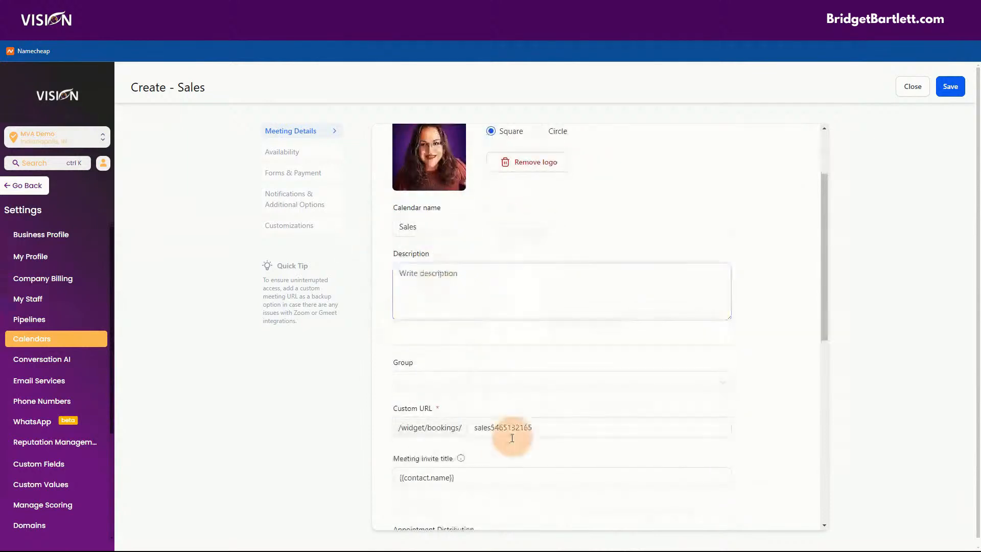
scroll(510, 431, down, 4)
click(407, 281)
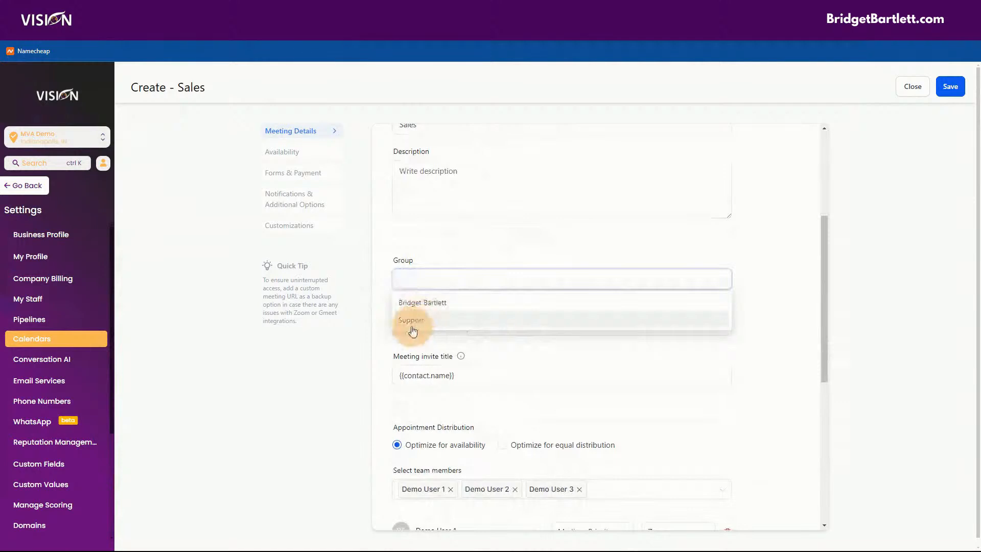
click(425, 302)
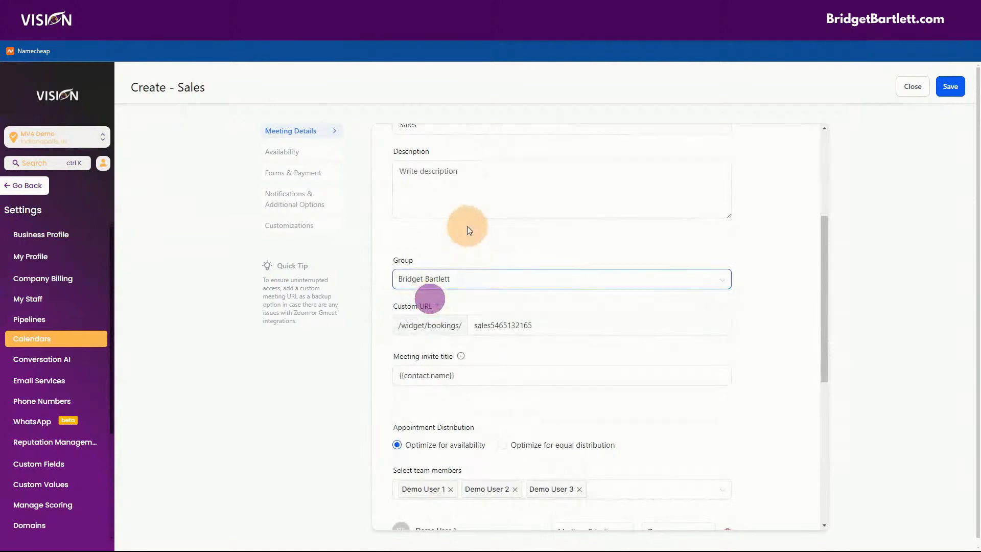
click(432, 279)
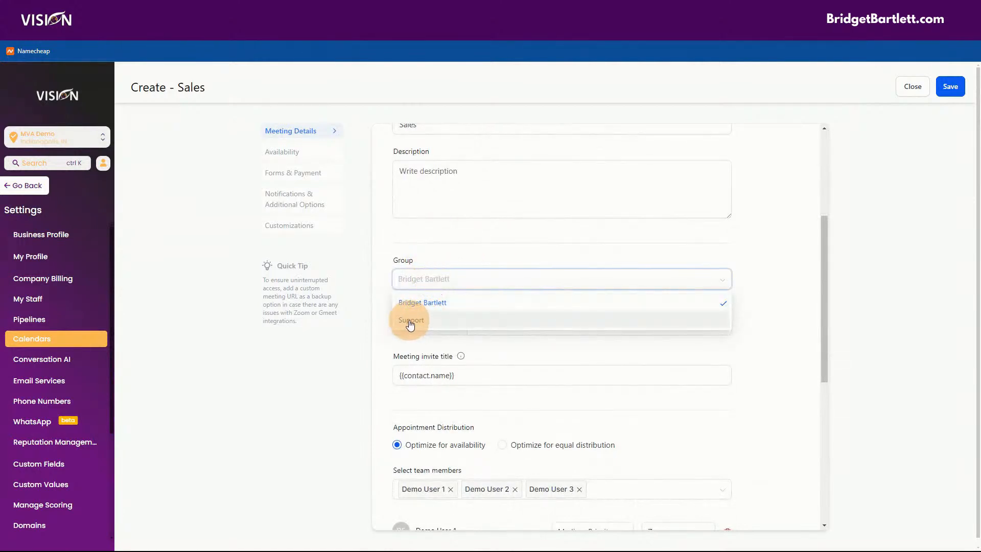
click(455, 228)
click(499, 324)
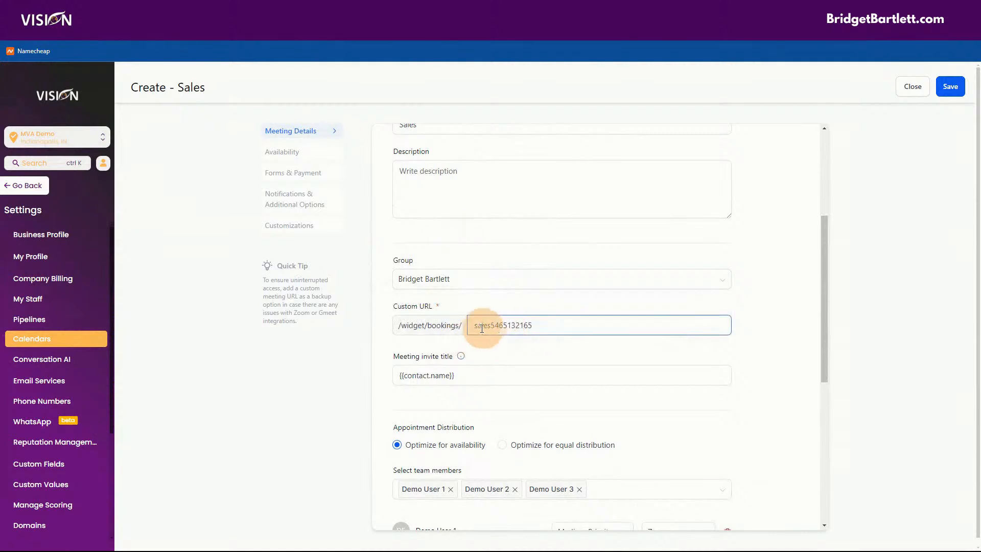
scroll(591, 344, down, 2)
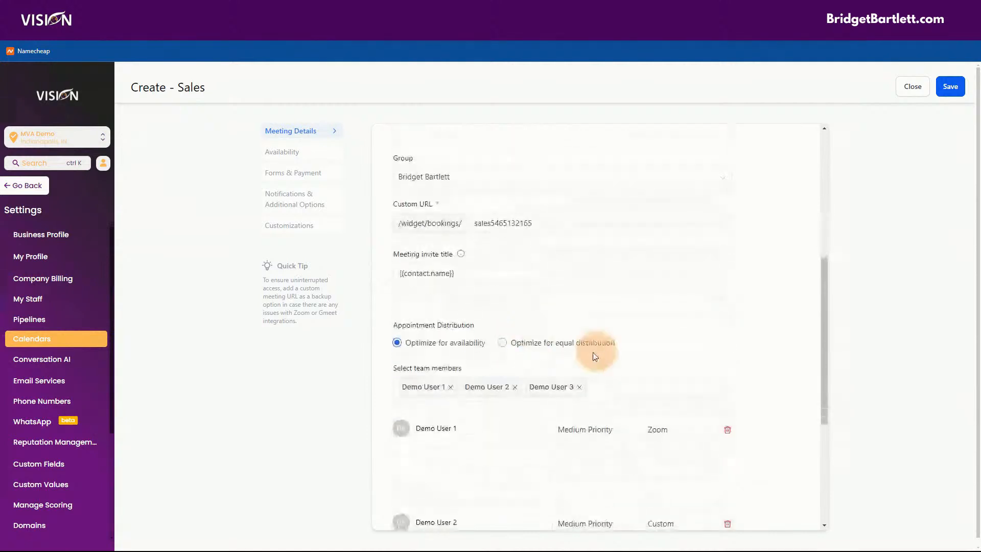
click(429, 276)
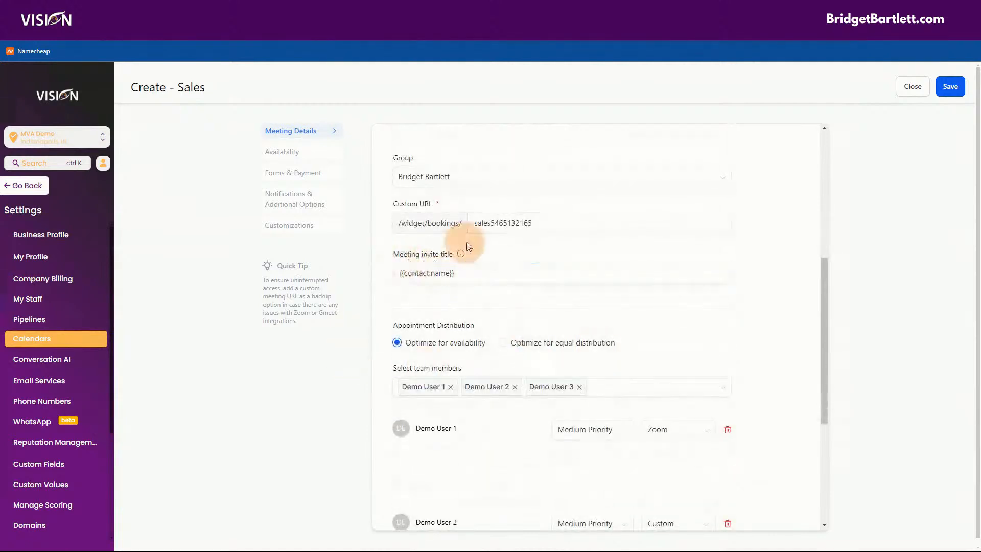
drag(459, 274, 362, 277)
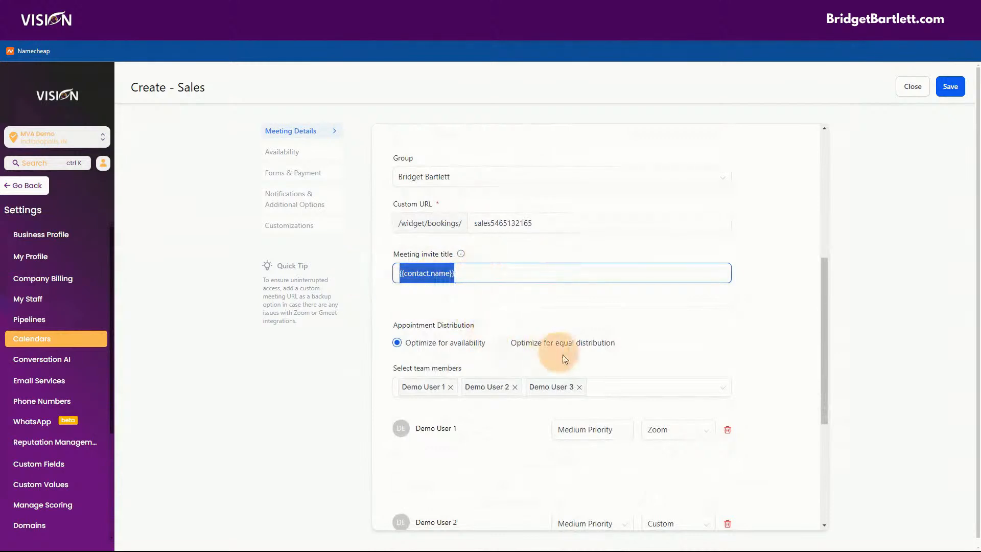
scroll(664, 363, down, 2)
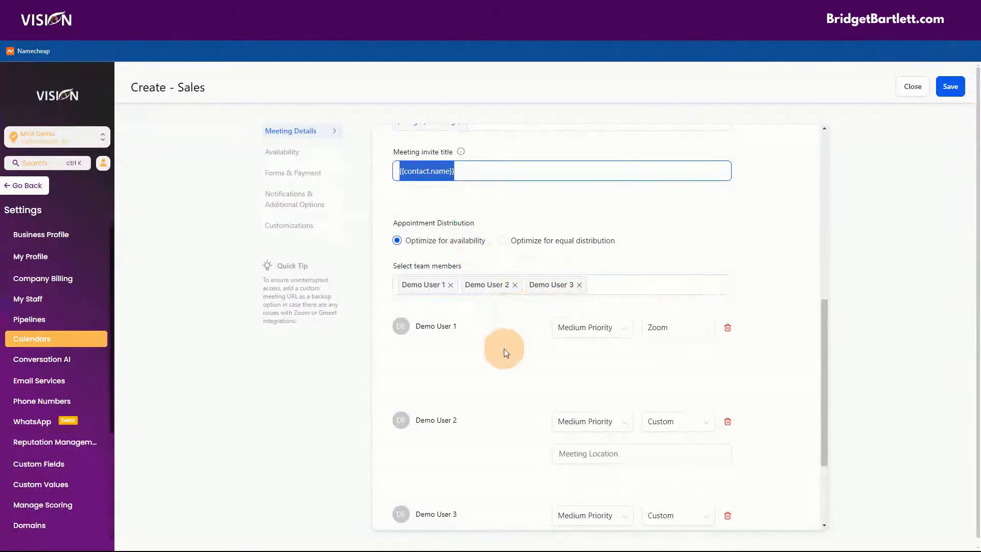
scroll(504, 349, up, 5)
scroll(574, 376, down, 5)
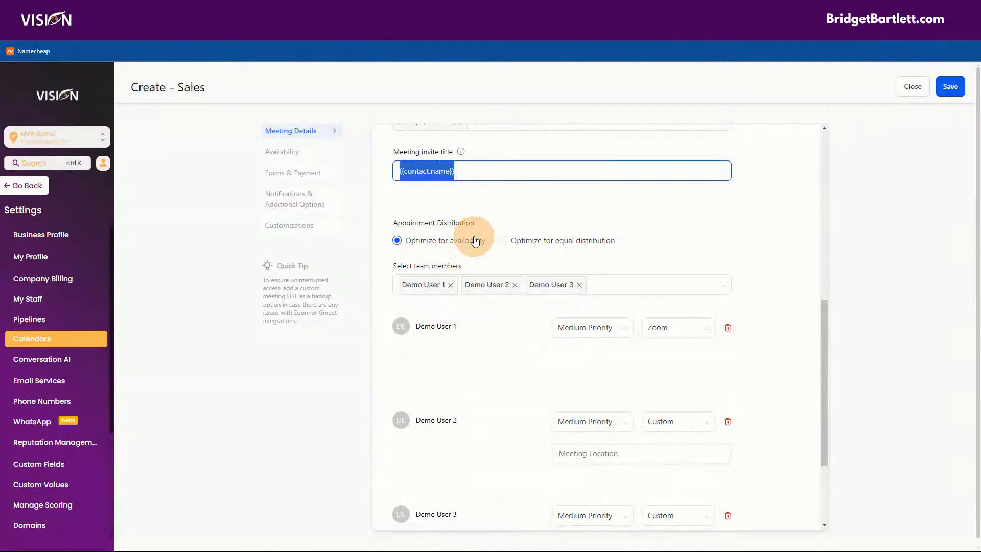
click(502, 241)
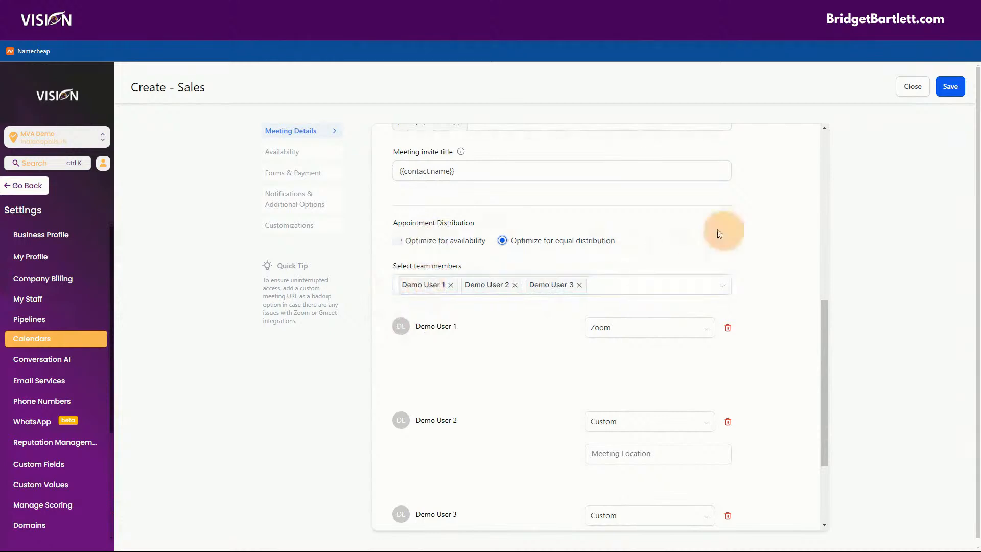
click(397, 241)
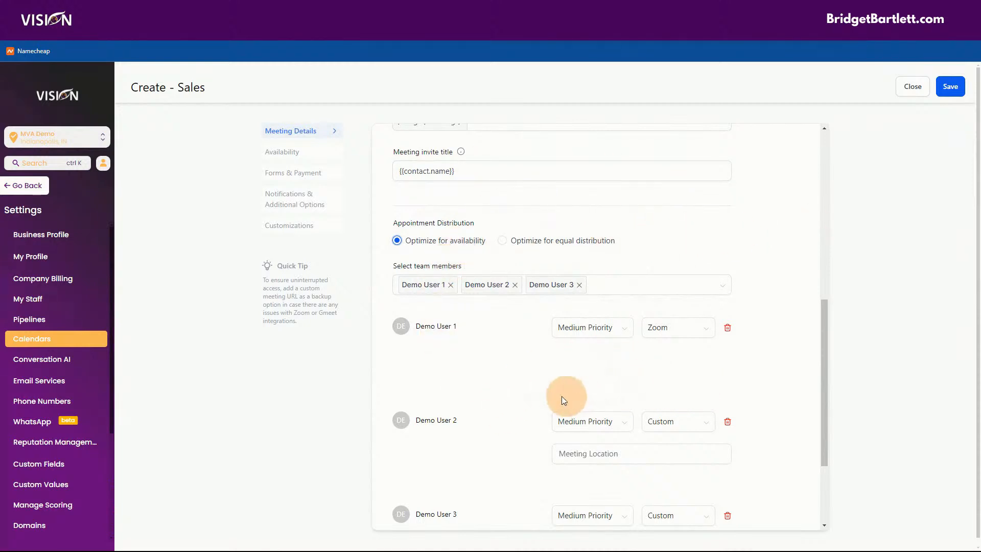
scroll(491, 352, down, 1)
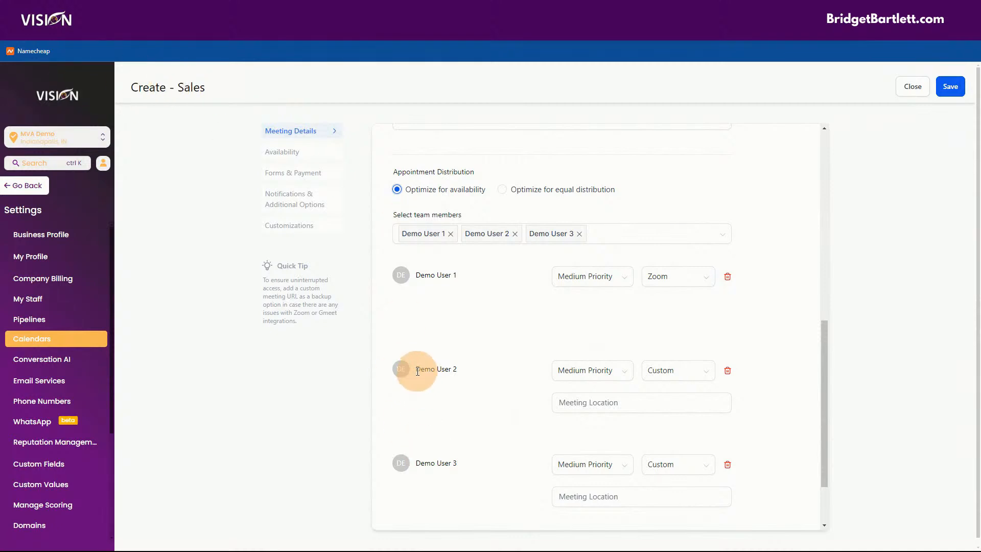
drag(417, 371, 491, 371)
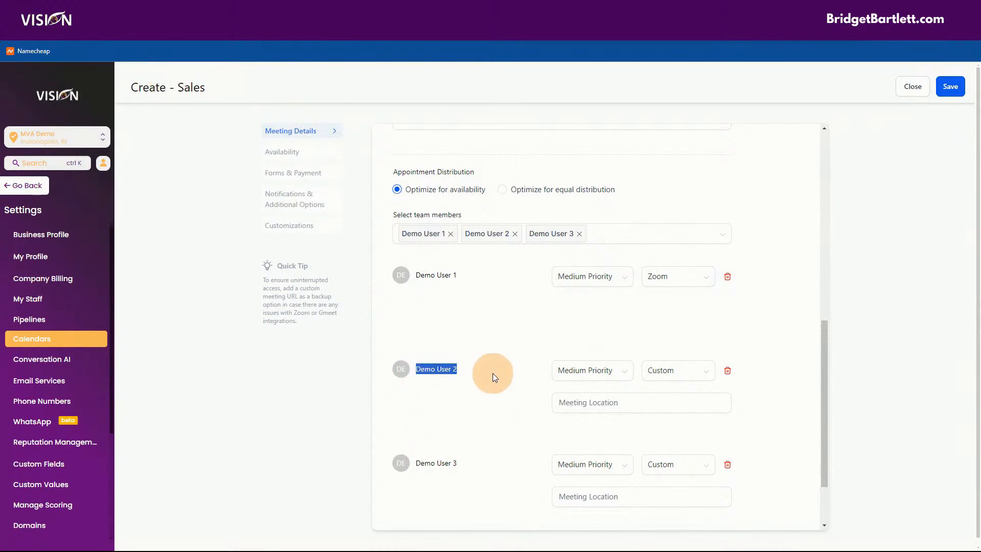
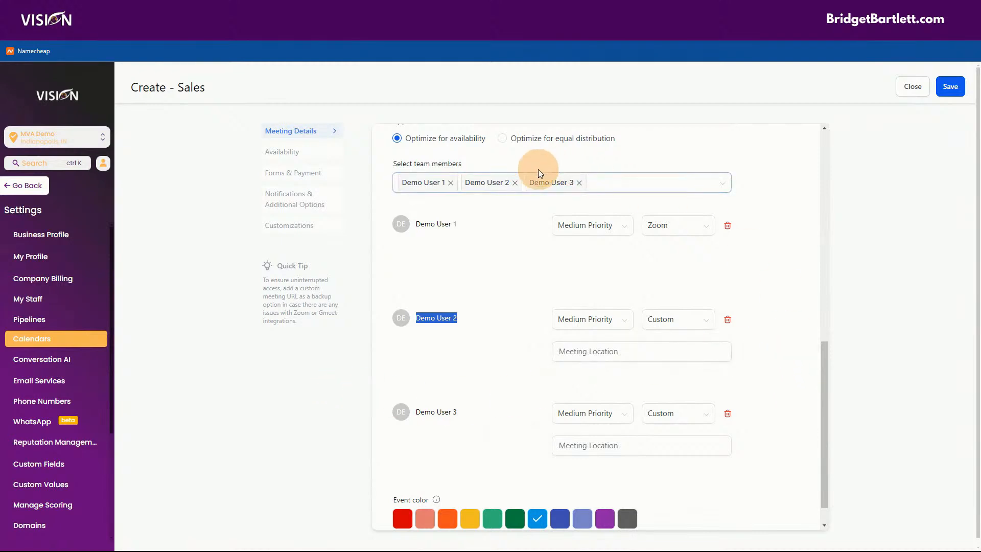
Step: Remove Demo User 3 and Demo User 2 so only Demo User 1 remains on the team
scroll(543, 324, up, 2)
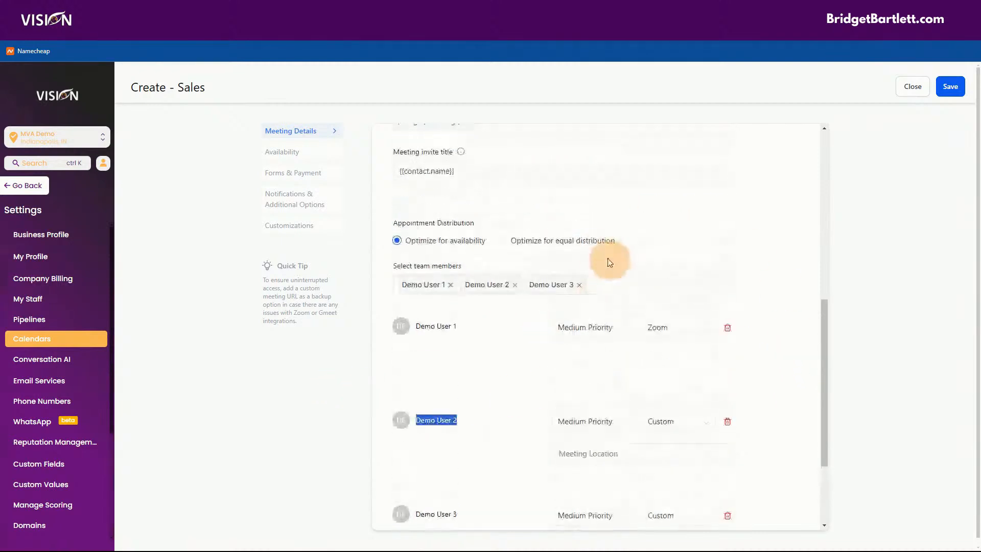
click(578, 284)
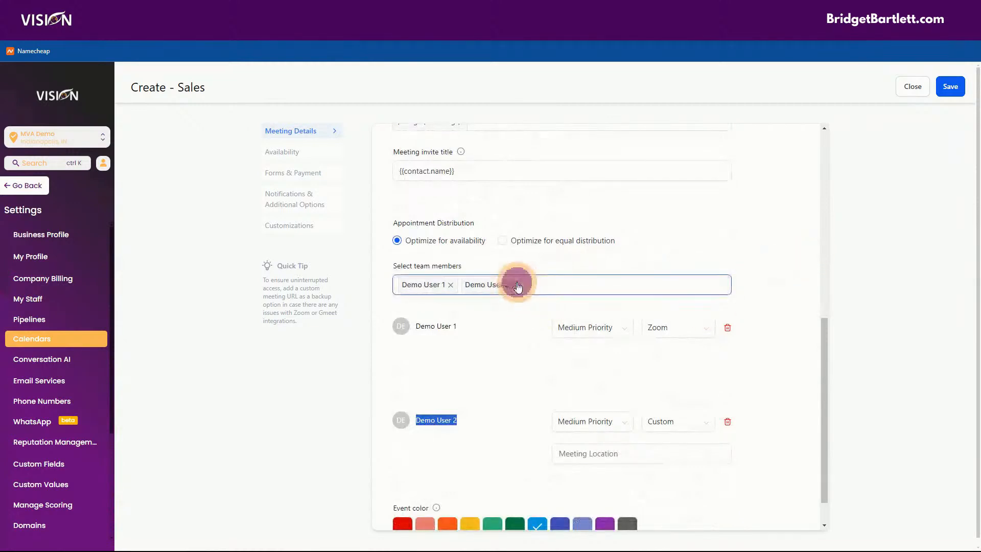
click(515, 288)
scroll(770, 296, up, 2)
click(770, 295)
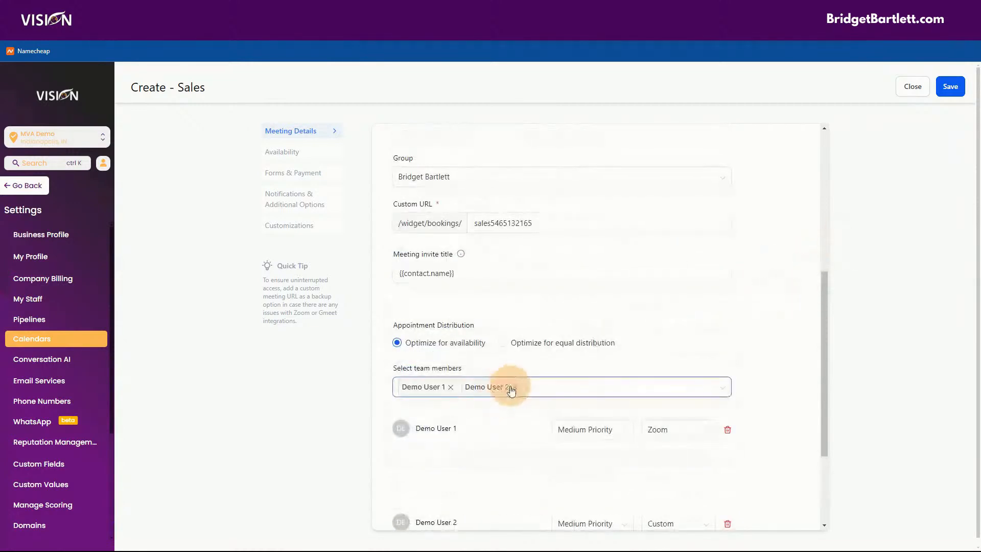
click(515, 387)
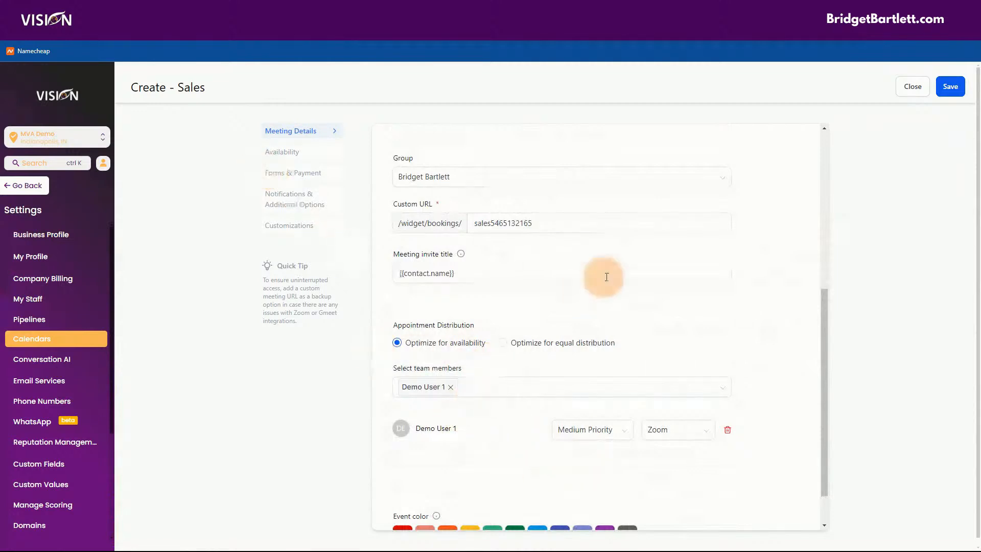
Step: Set the Sales calendar's event colour to purple
scroll(779, 306, down, 1)
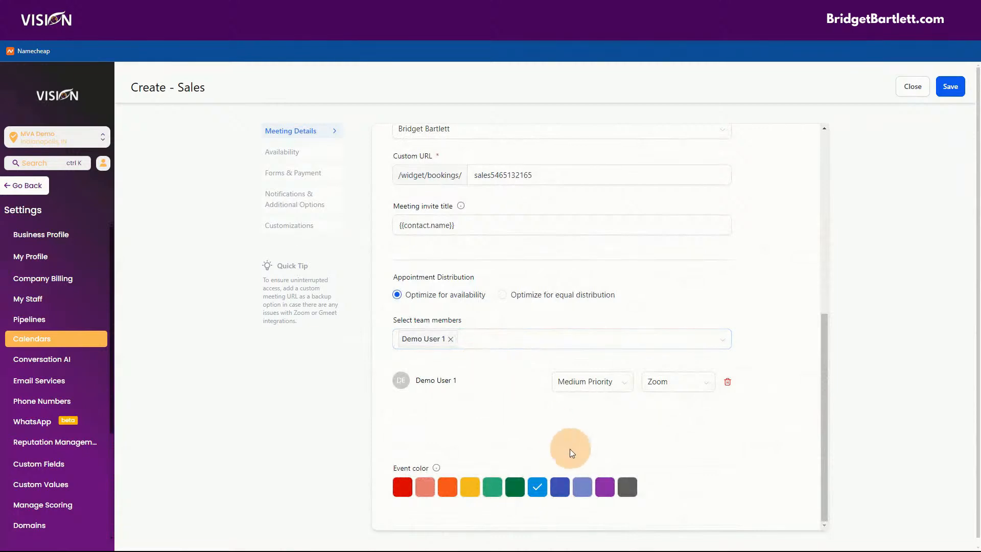
click(604, 486)
scroll(770, 425, down, 1)
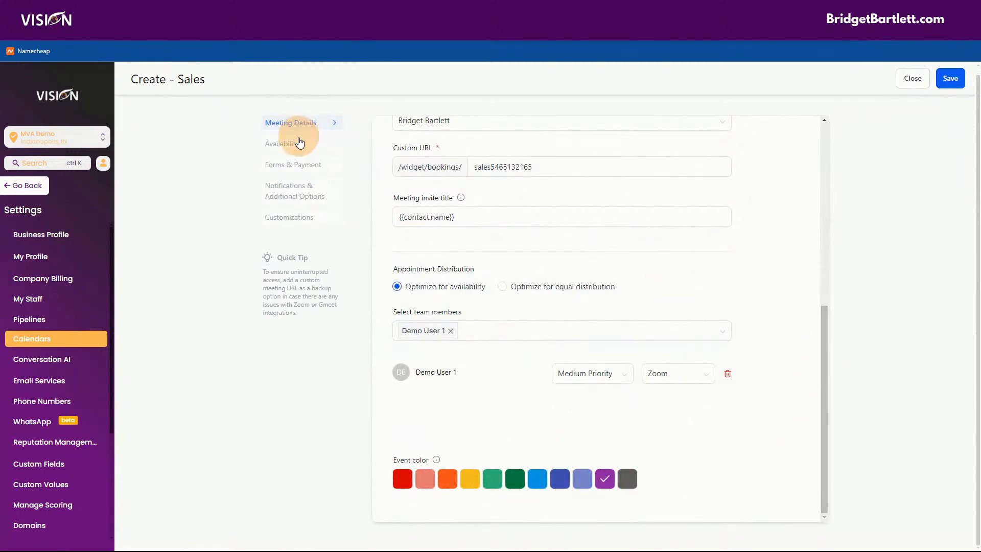
Step: Go to the Sales calendar's Availability settings and scroll down through them
click(295, 145)
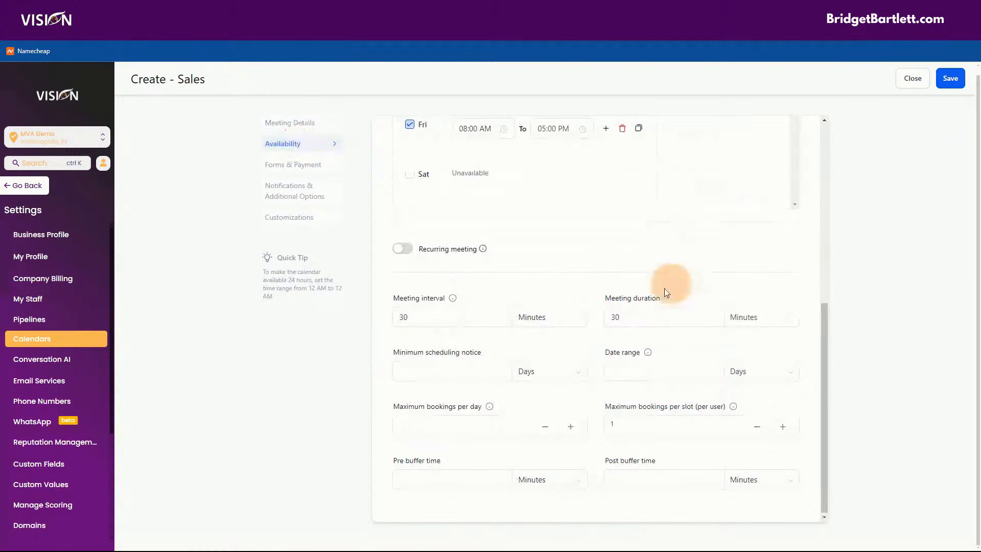
scroll(713, 337, up, 1)
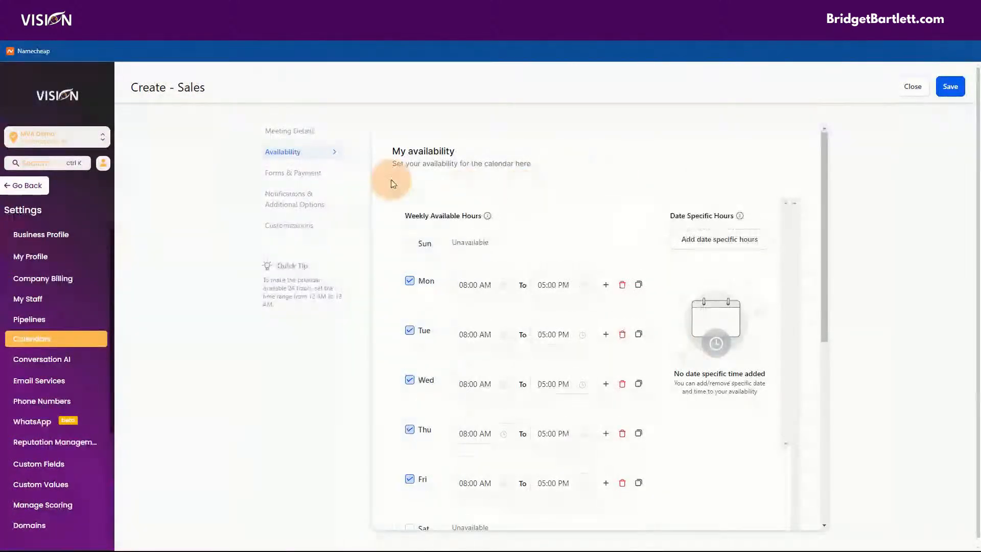
scroll(552, 258, down, 1)
scroll(551, 257, down, 3)
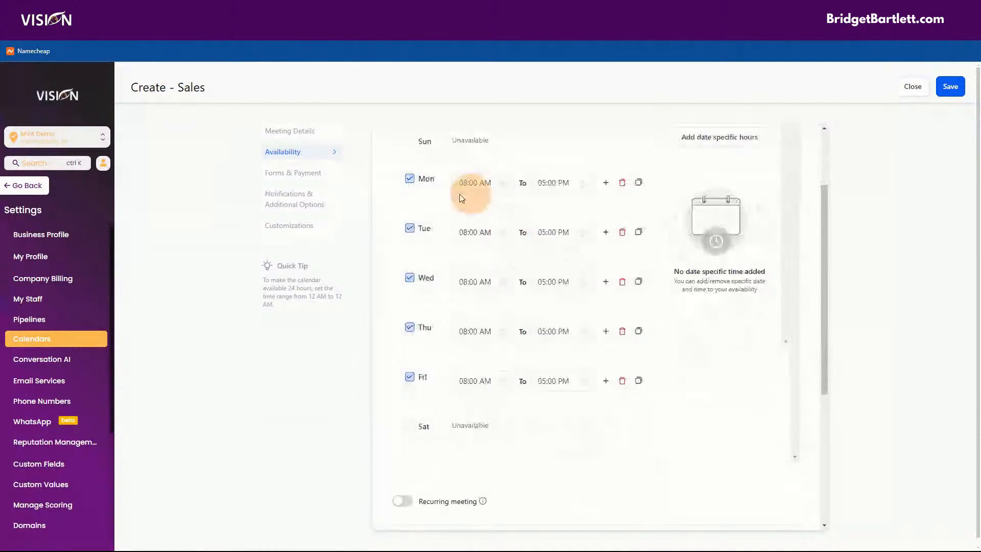
scroll(597, 418, down, 2)
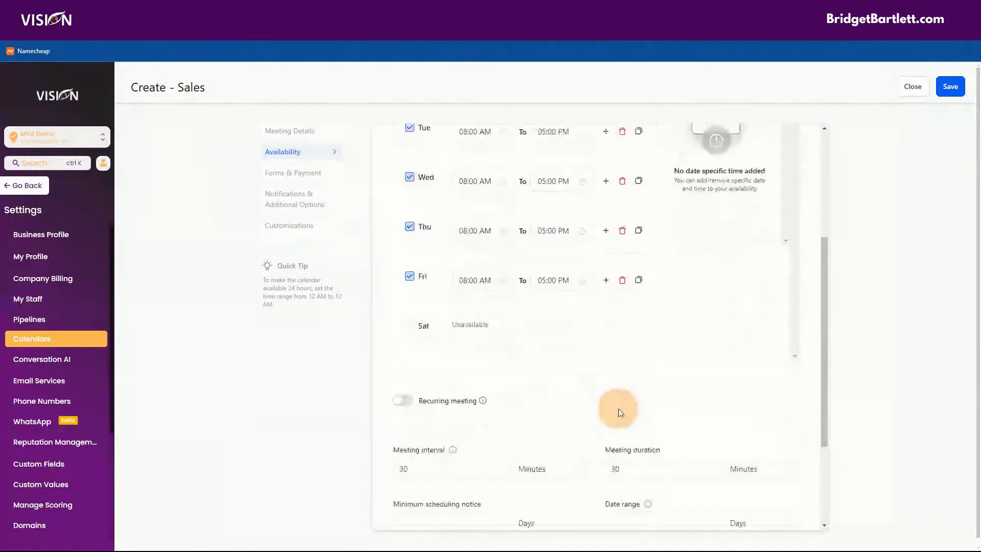
scroll(449, 357, down, 3)
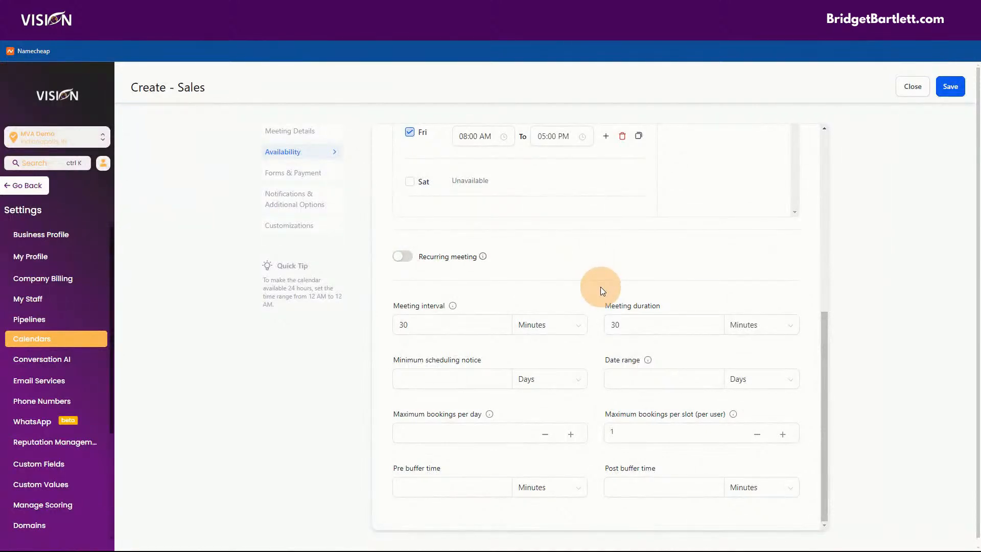
Step: Enable recurring meetings repeating daily 1 time, keeping skip unavailable slots
click(401, 257)
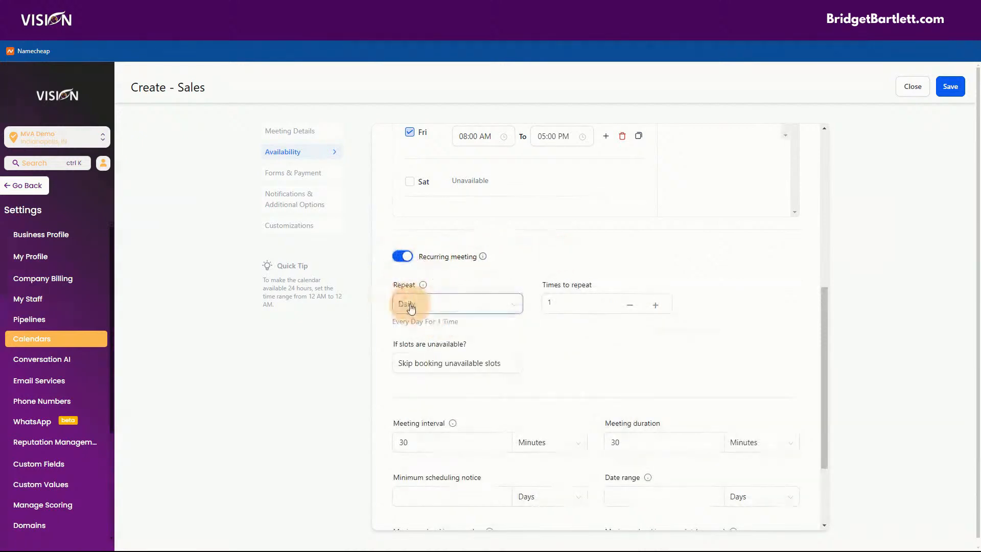
click(585, 301)
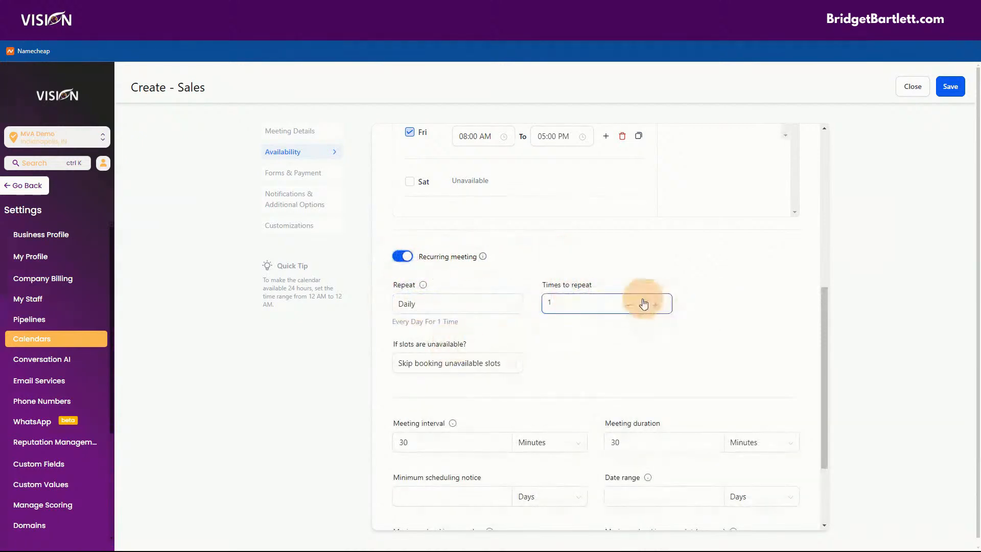
click(402, 364)
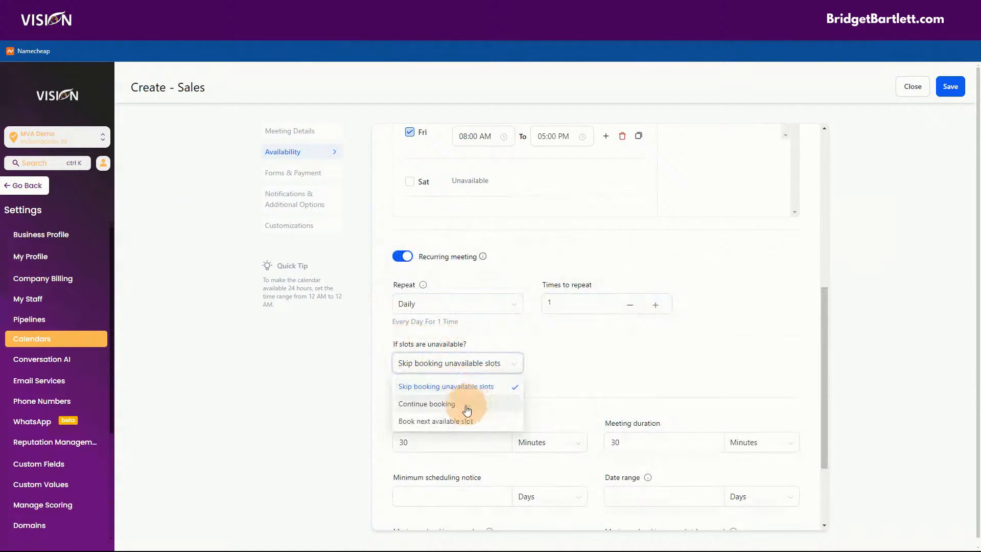
click(623, 343)
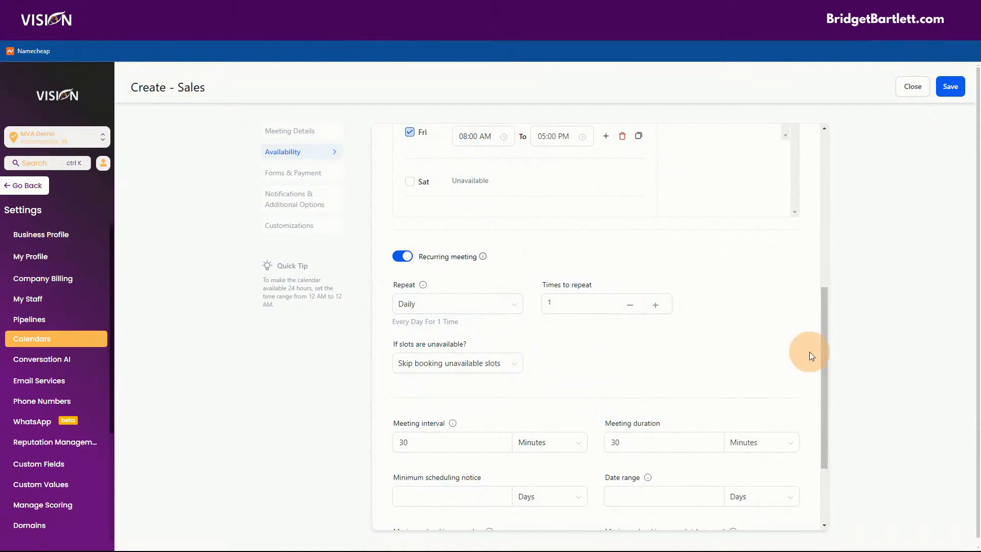
scroll(807, 348, down, 1)
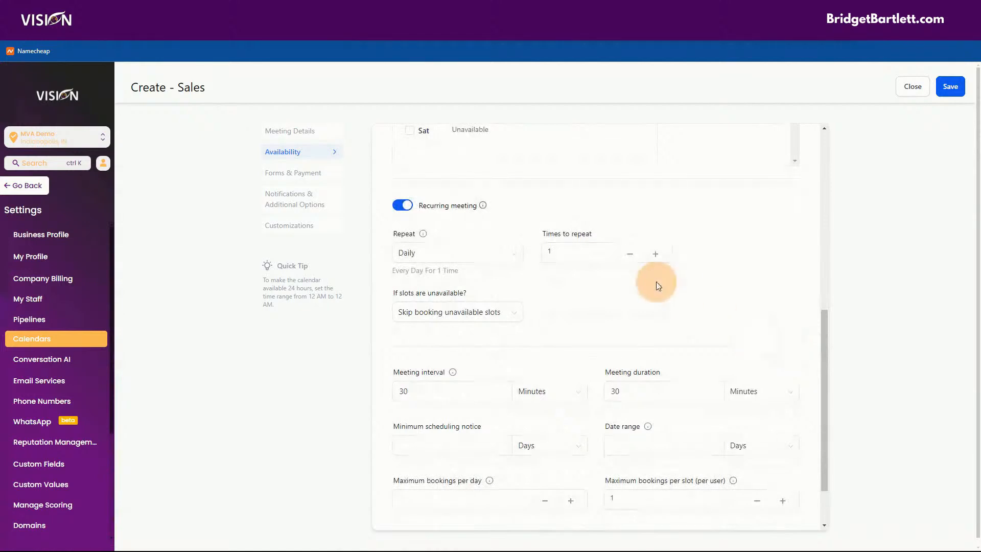
scroll(623, 265, down, 1)
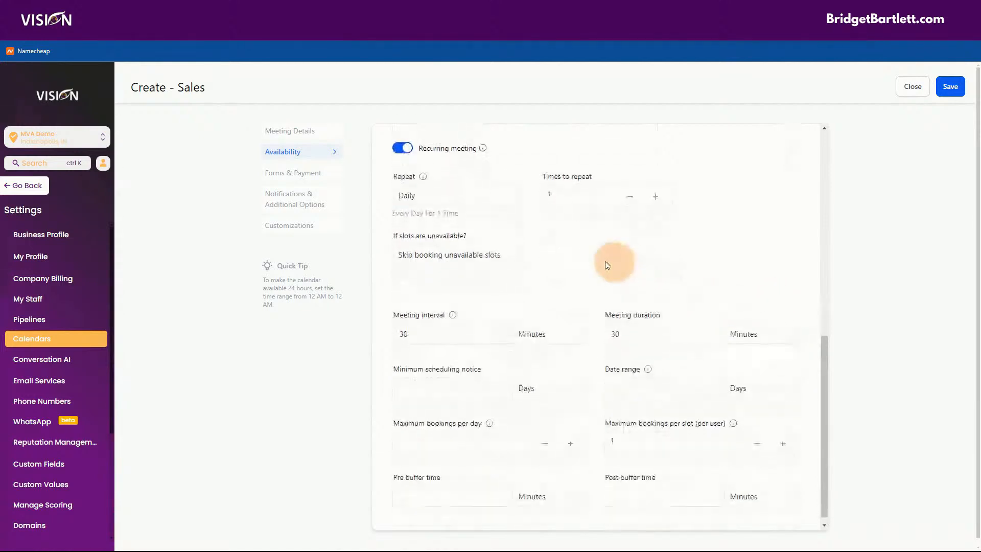
Step: Turn recurring meetings off and review the 30-minute interval, duration and minimum notice fields
click(402, 138)
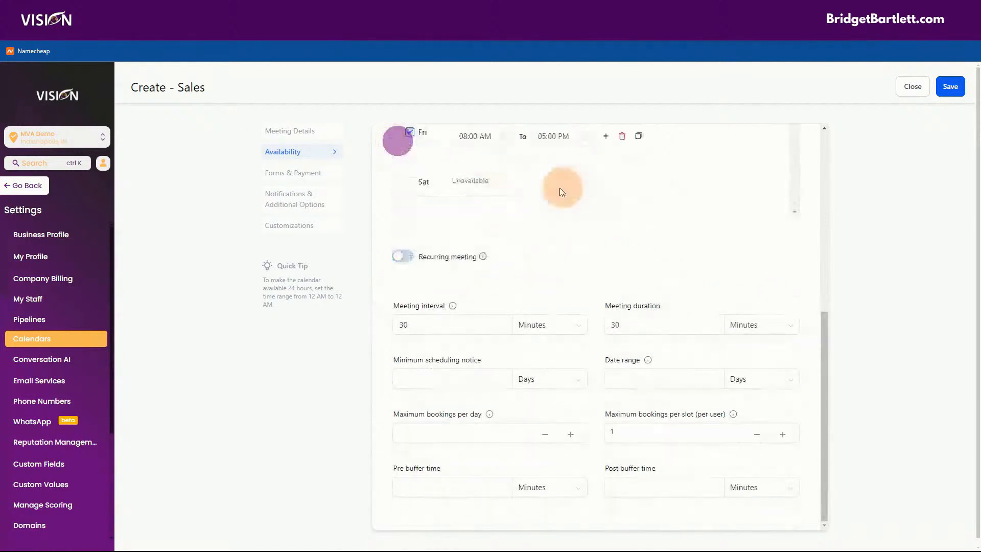
click(450, 327)
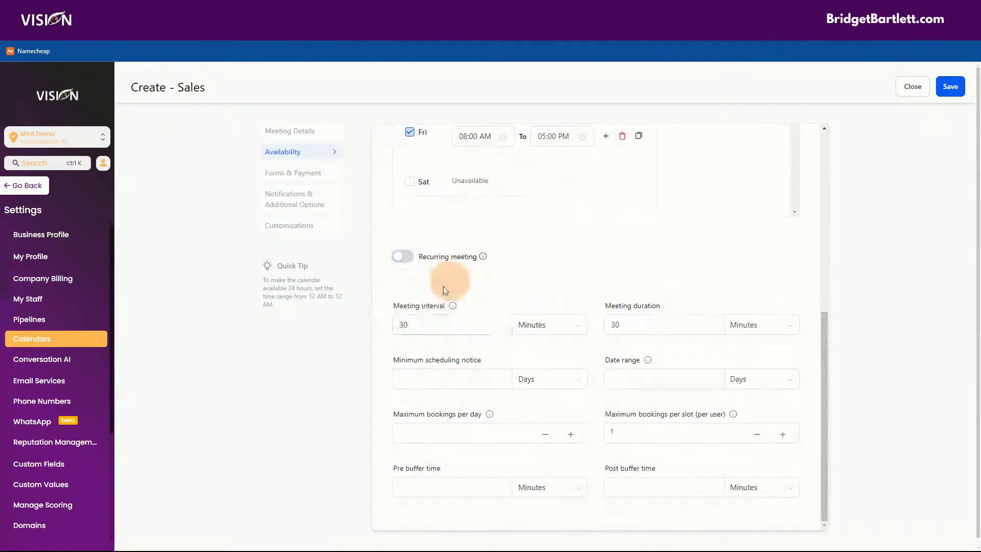
click(658, 324)
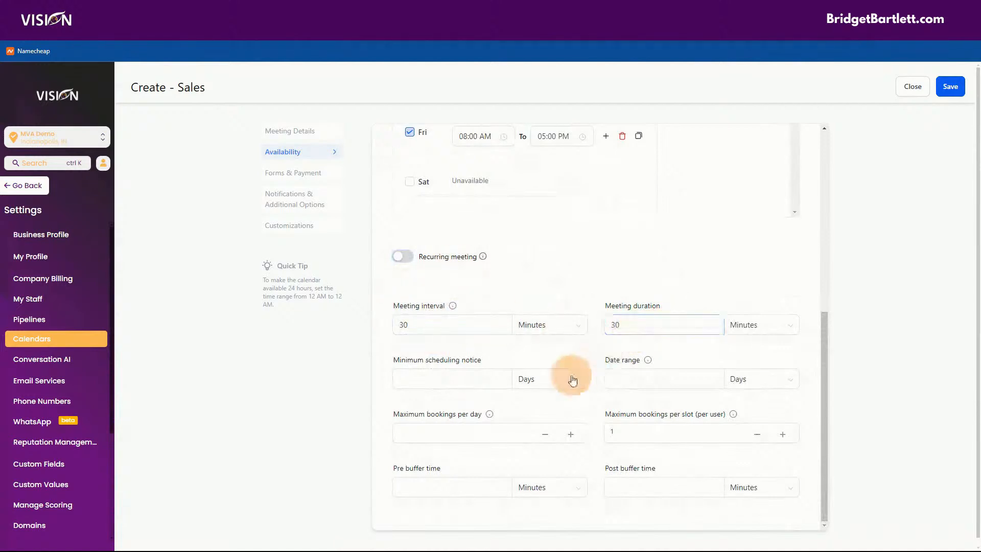
click(438, 317)
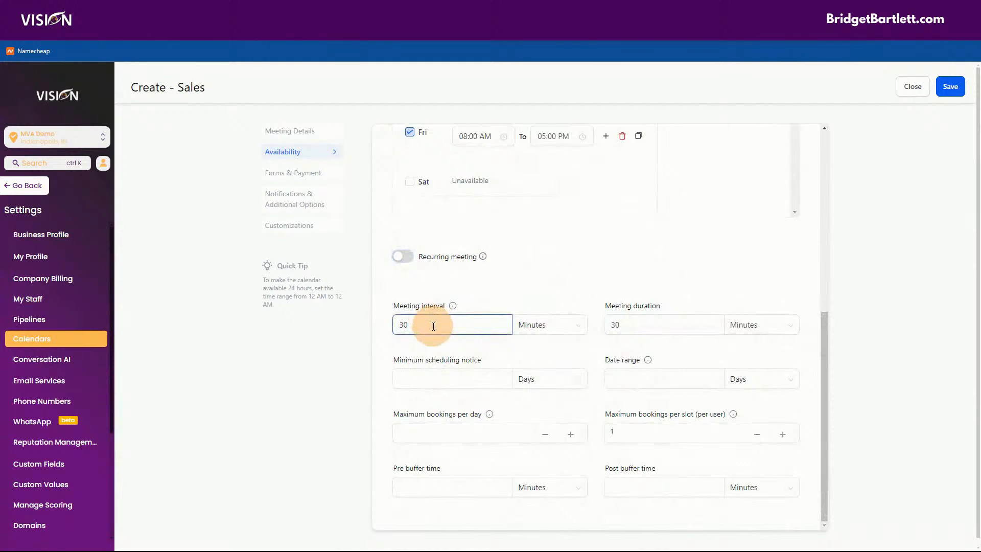
click(628, 324)
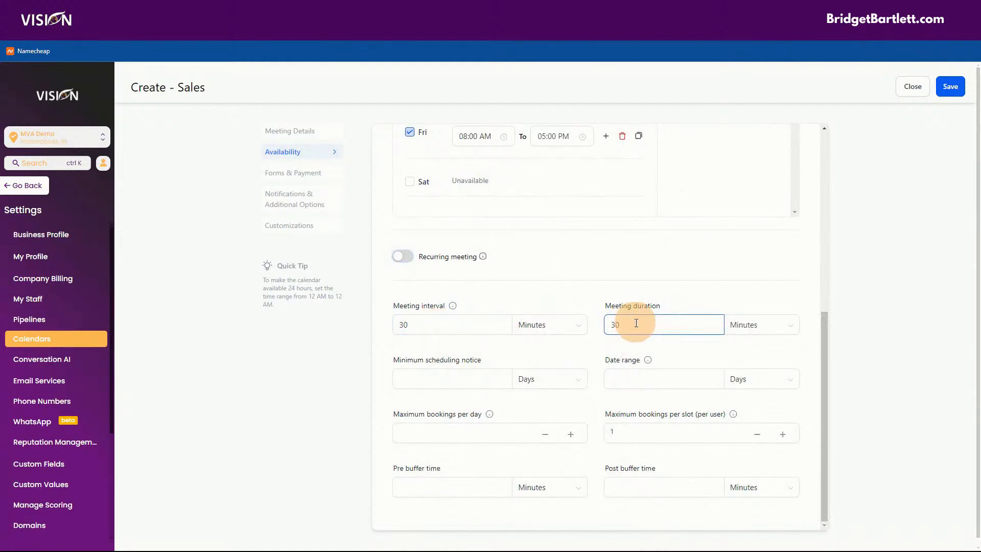
key(BackSpace)
key(BackSpace)
click(463, 327)
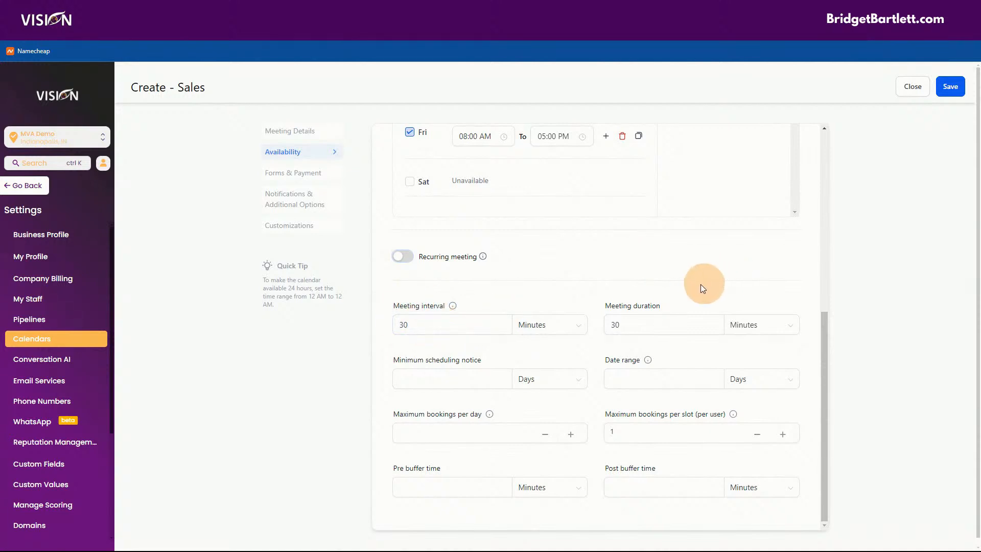
click(449, 378)
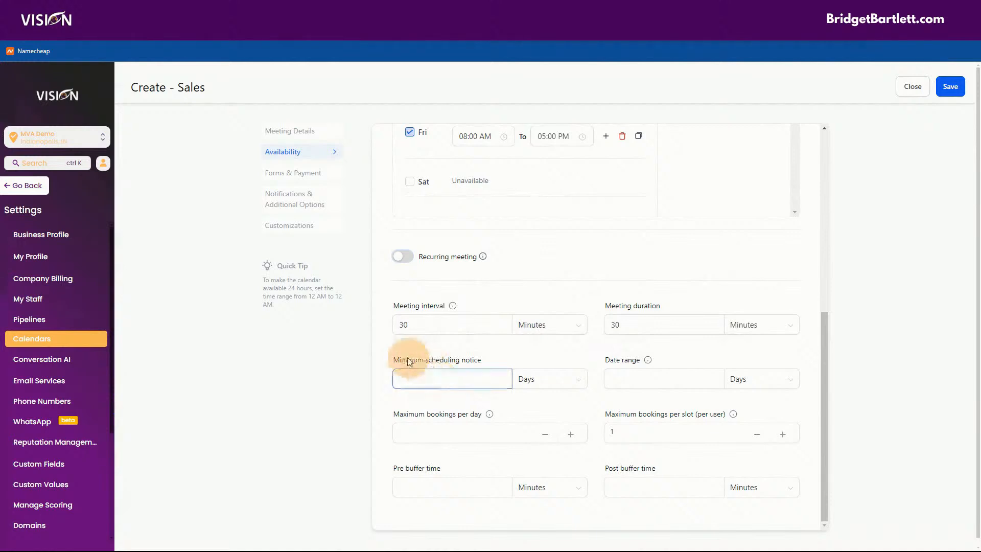
click(432, 377)
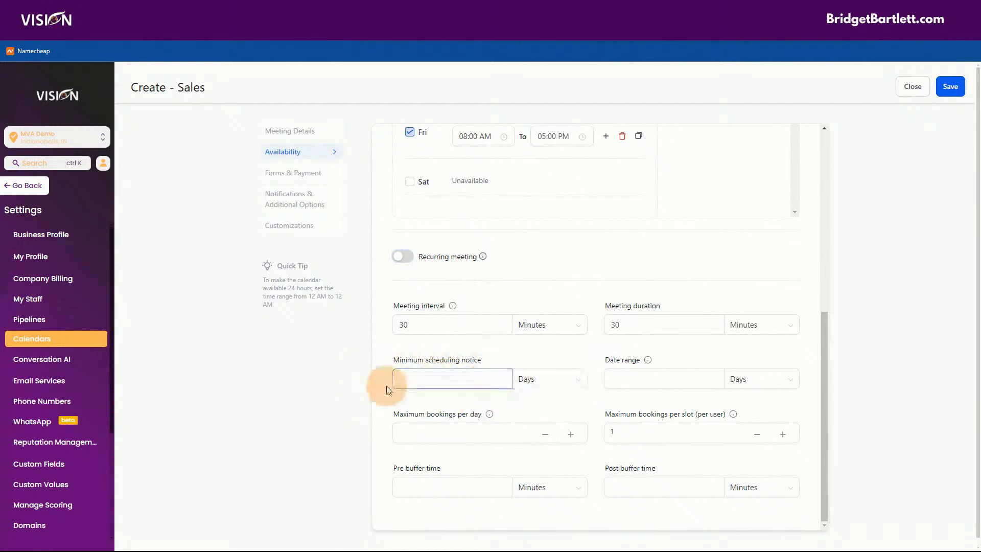
click(531, 378)
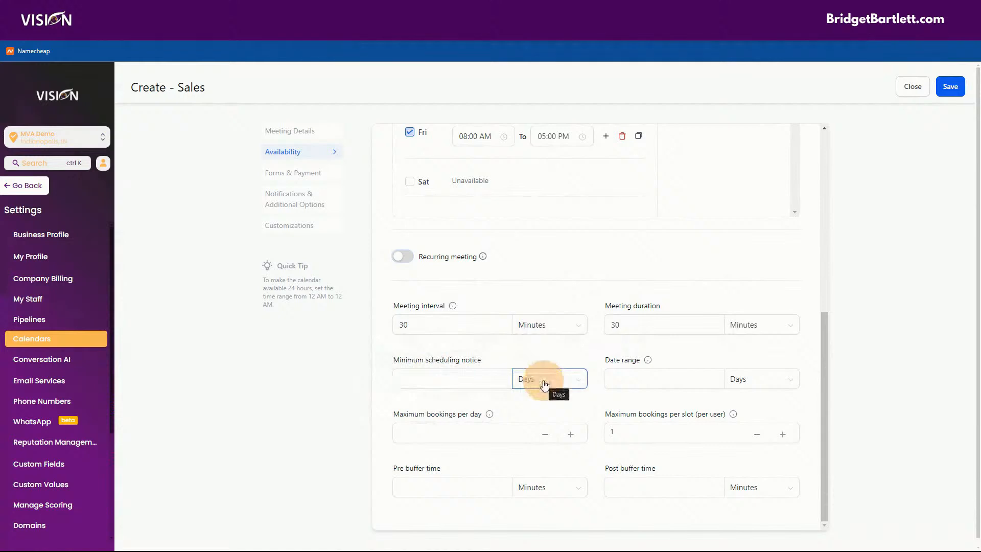
click(541, 390)
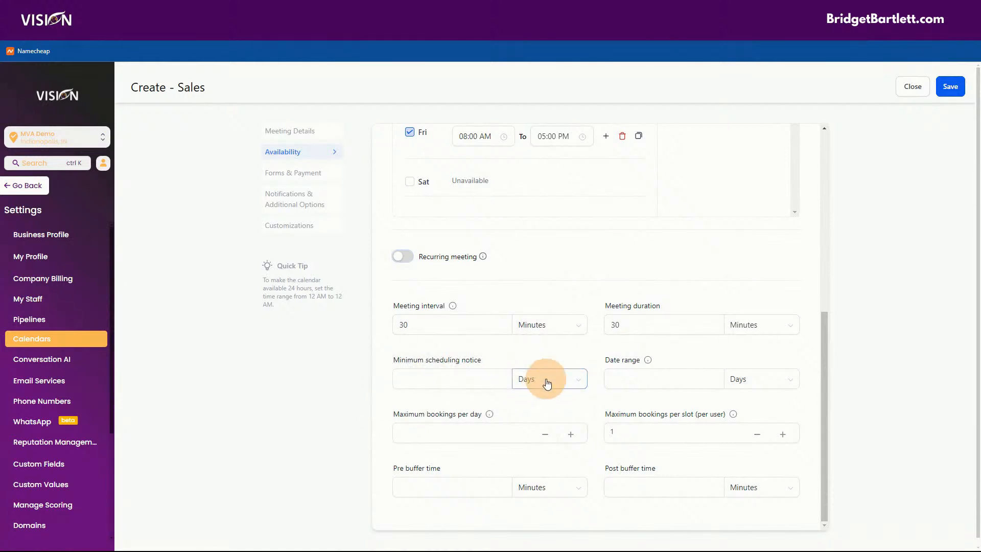
click(524, 377)
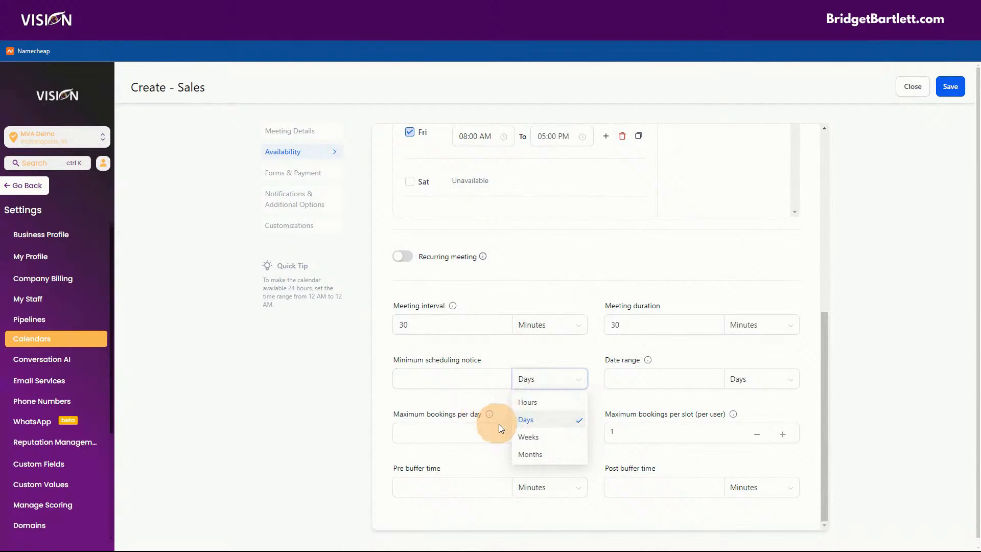
click(439, 348)
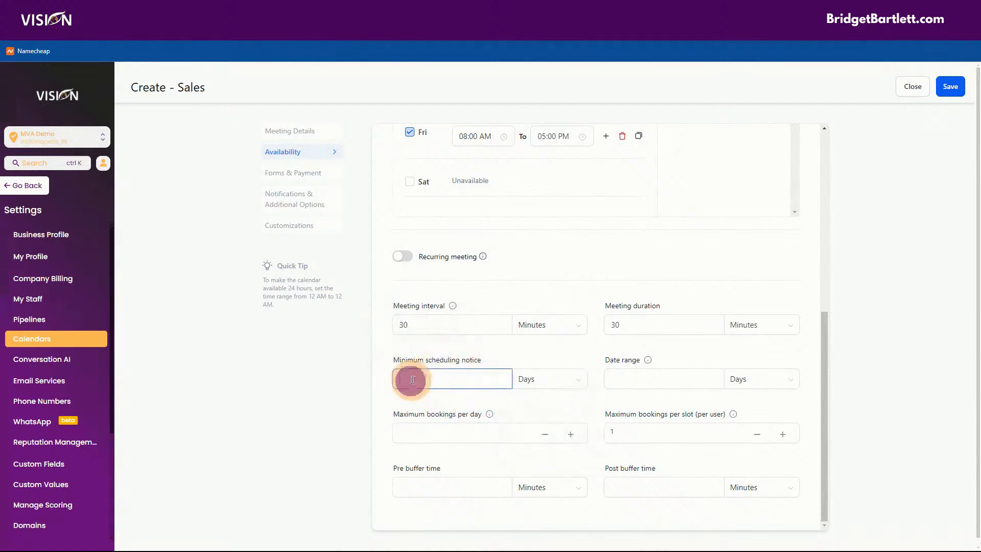
click(515, 348)
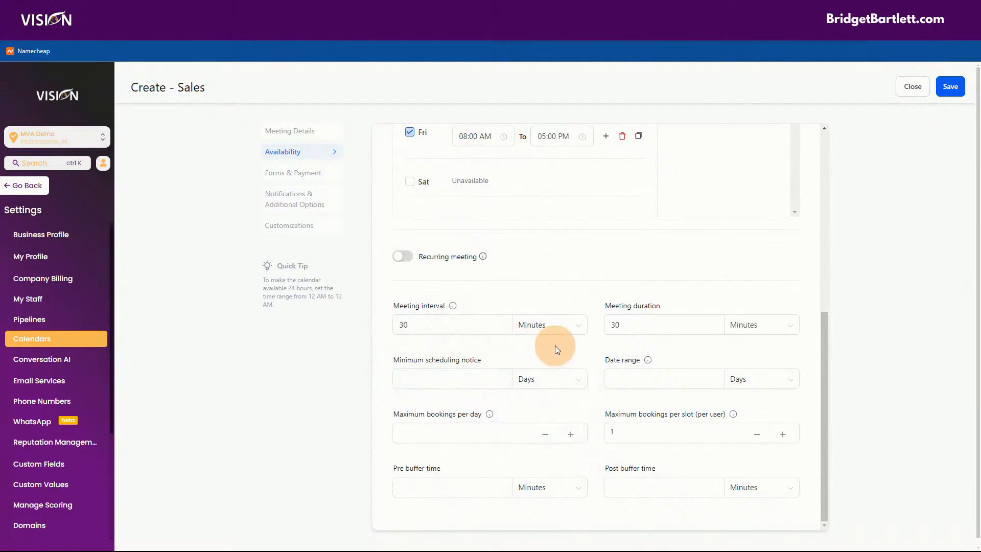
click(424, 373)
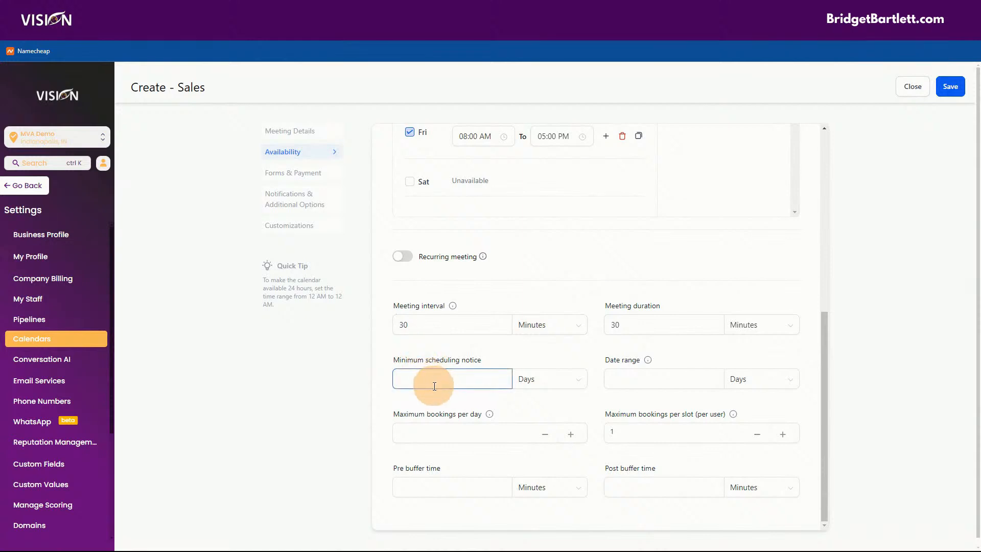
click(625, 374)
mouse_move(648, 358)
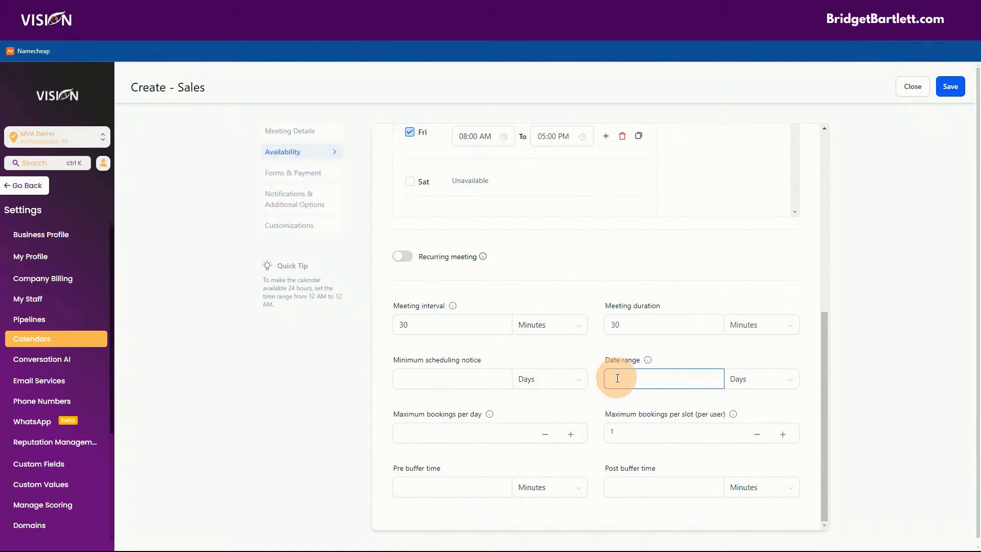
click(684, 364)
click(664, 380)
click(435, 431)
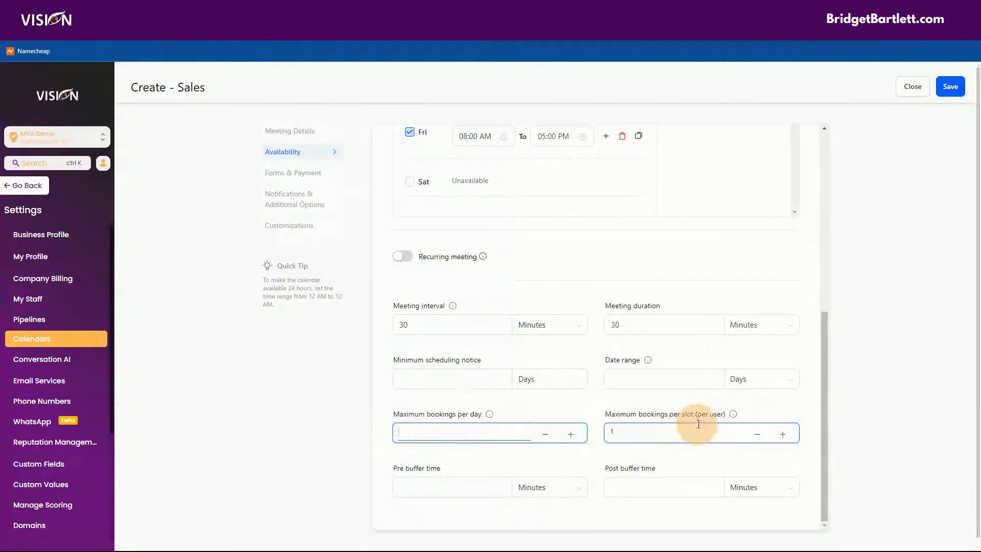
mouse_move(734, 417)
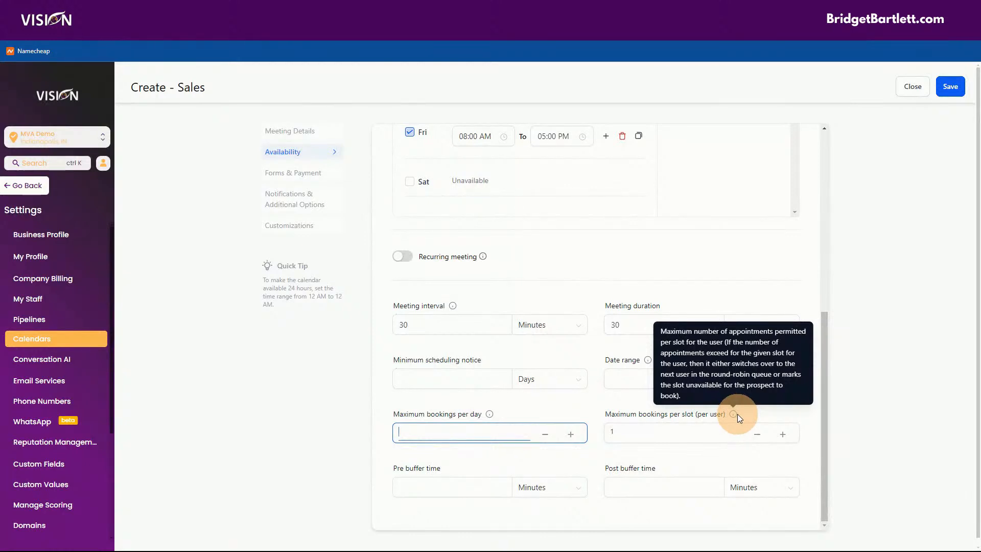
mouse_move(731, 412)
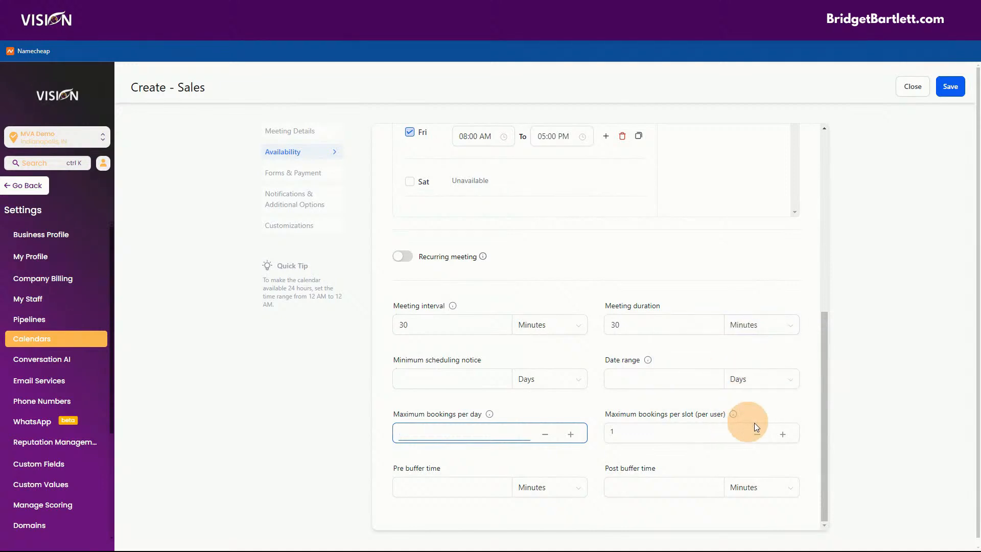
mouse_move(750, 397)
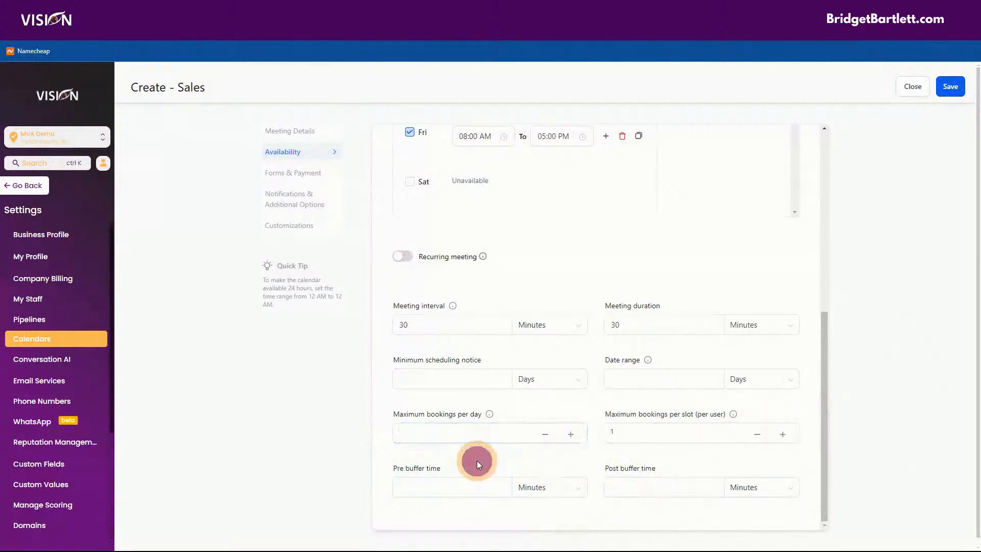
click(424, 487)
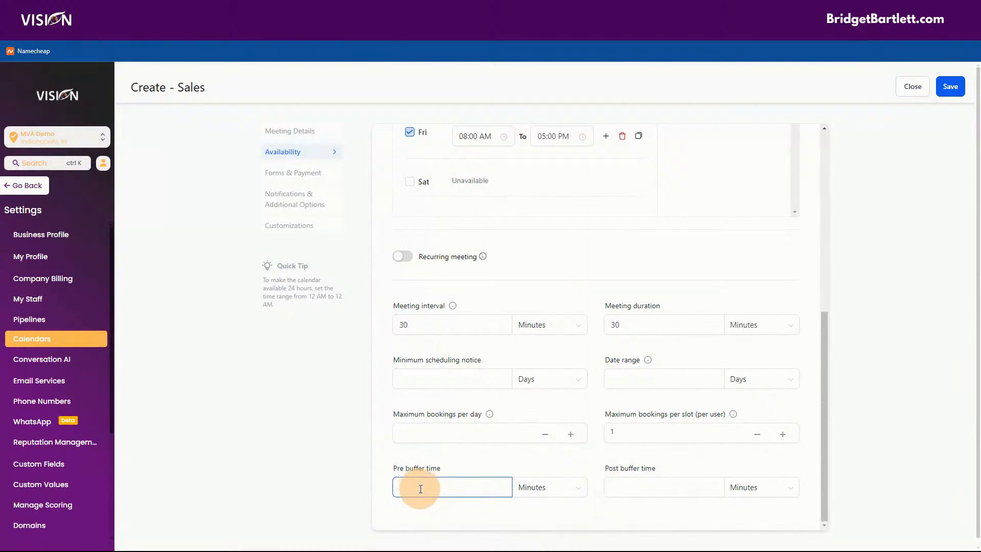
click(689, 488)
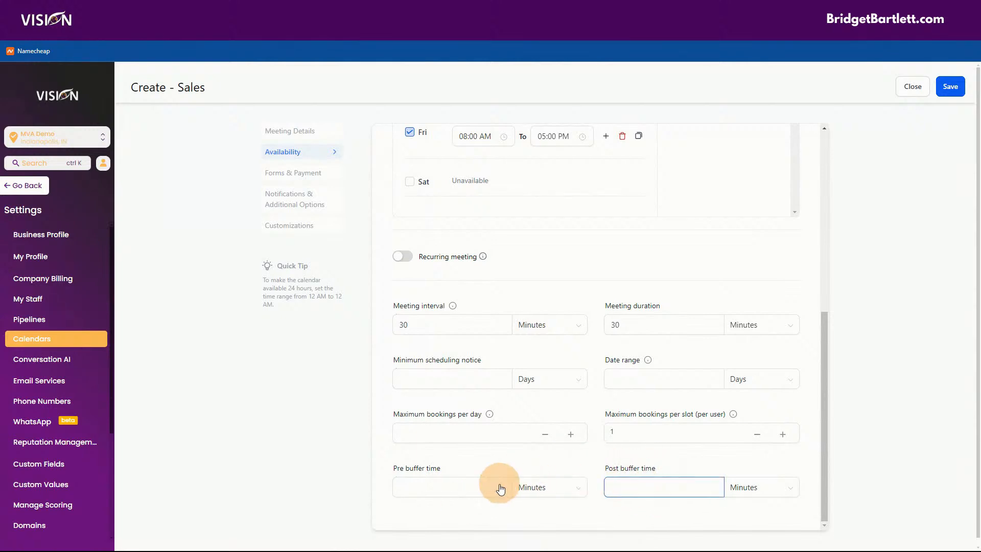
click(407, 323)
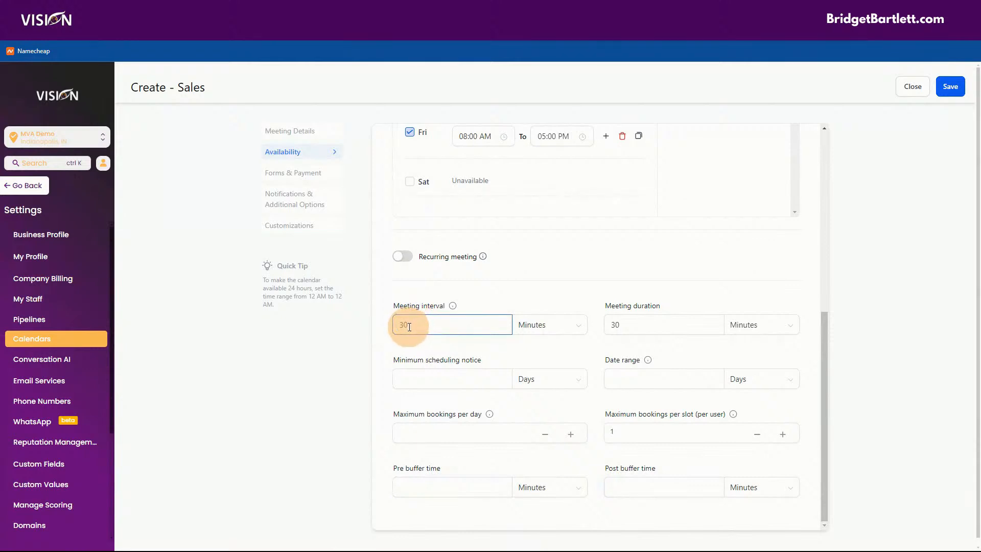
click(631, 324)
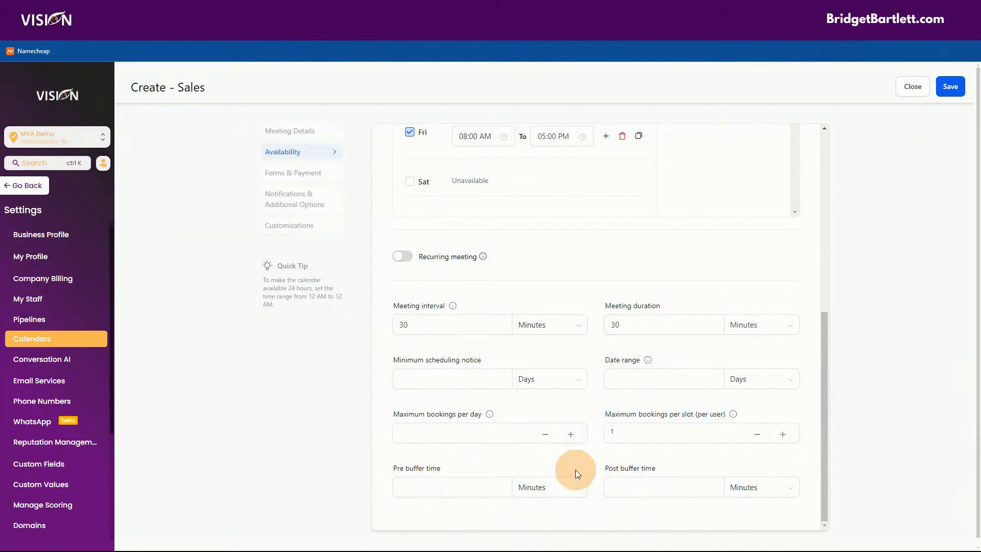
Step: Go to Forms & Payment and check the booking form list, keeping the Default form
click(284, 173)
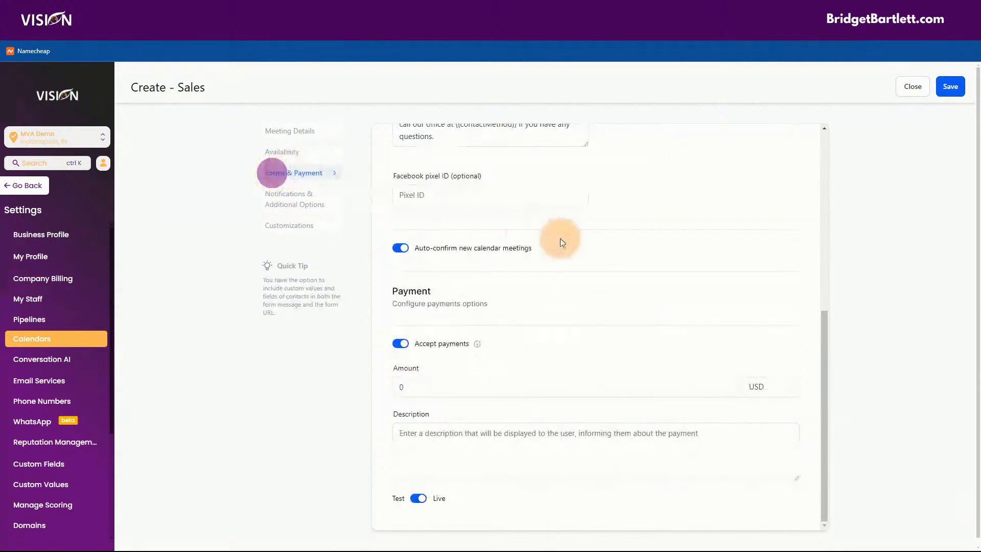
scroll(679, 306, up, 7)
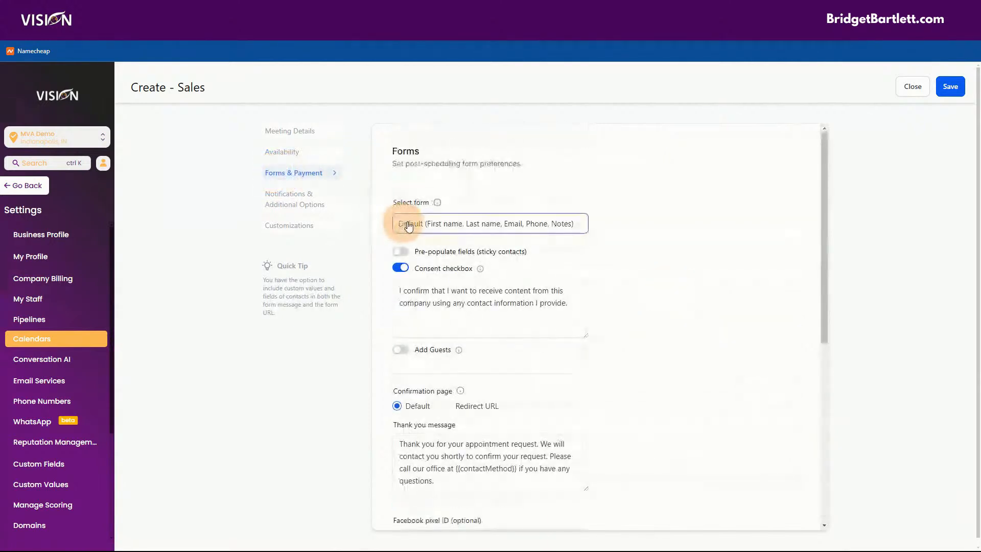
click(581, 226)
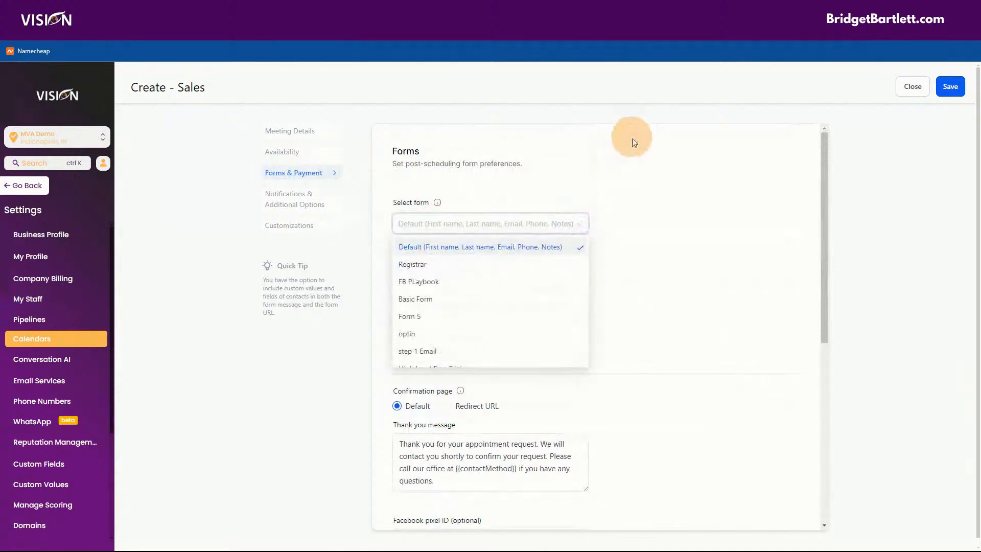
click(631, 183)
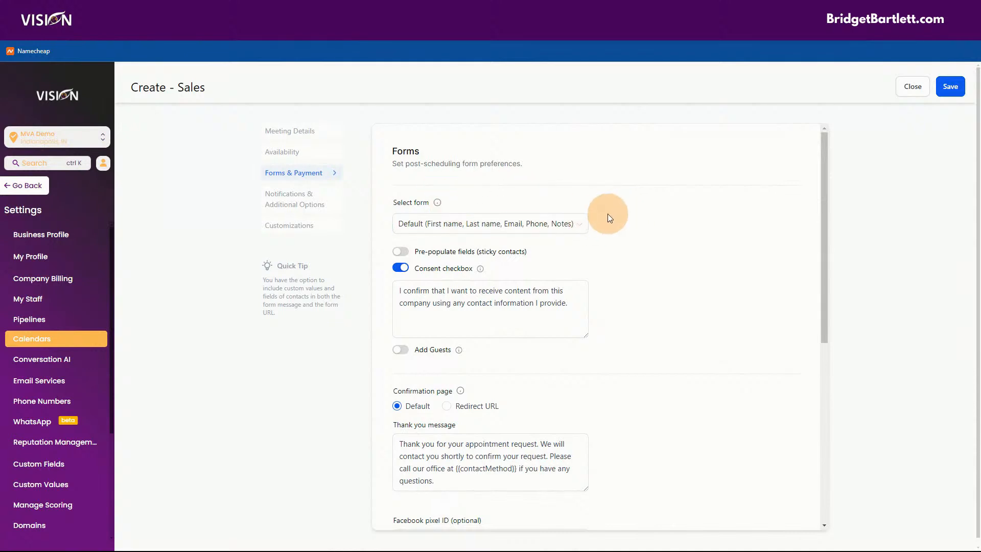
click(581, 230)
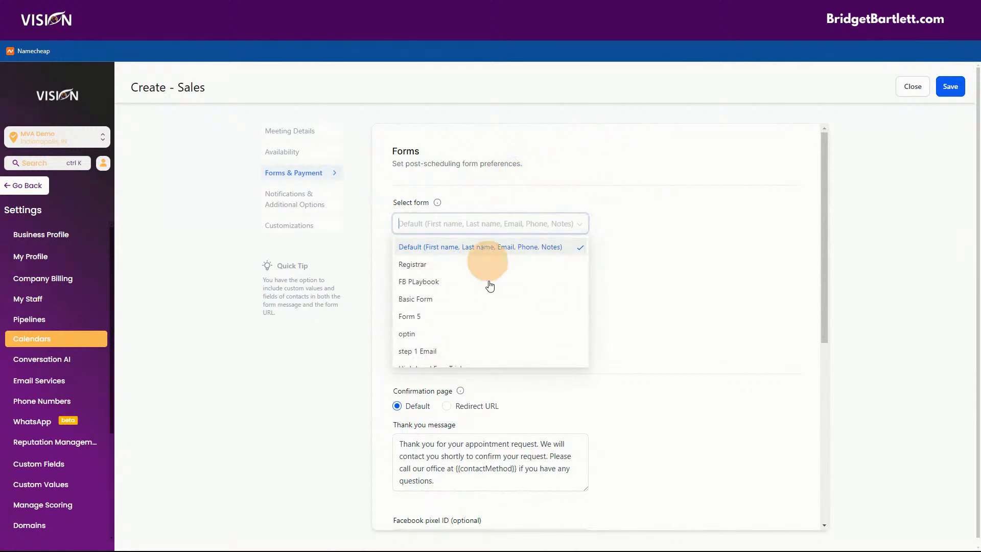
click(682, 166)
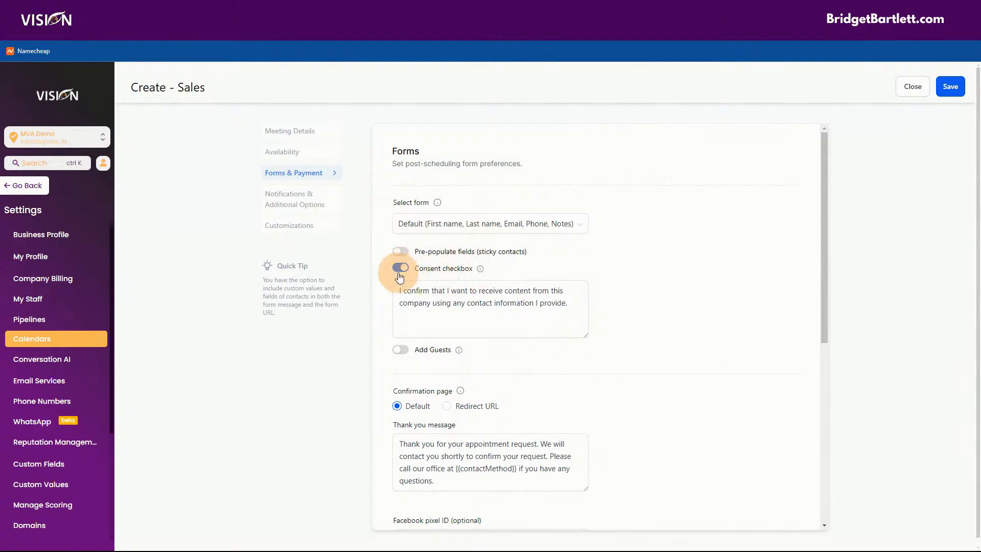
click(395, 290)
drag(567, 302, 393, 282)
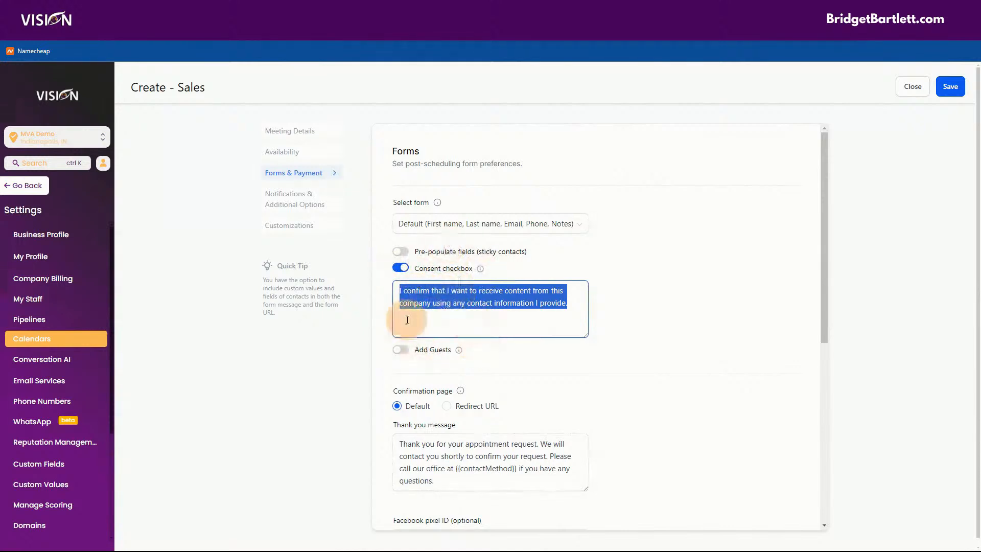
click(414, 291)
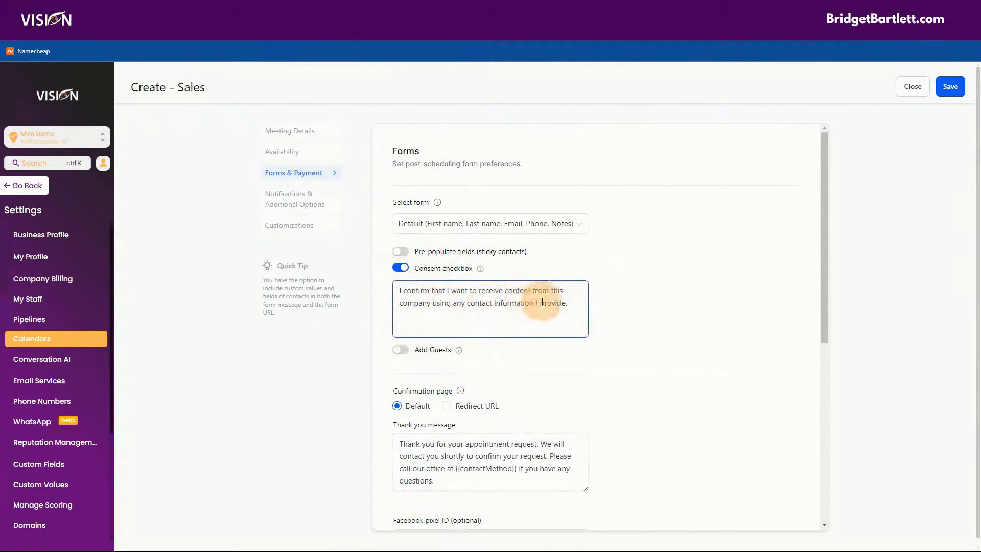
click(570, 302)
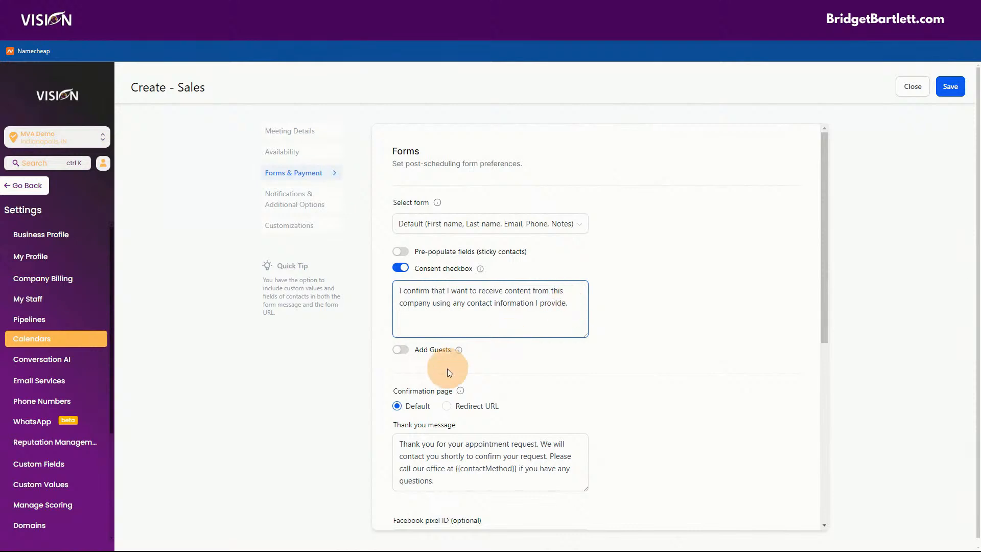
click(401, 350)
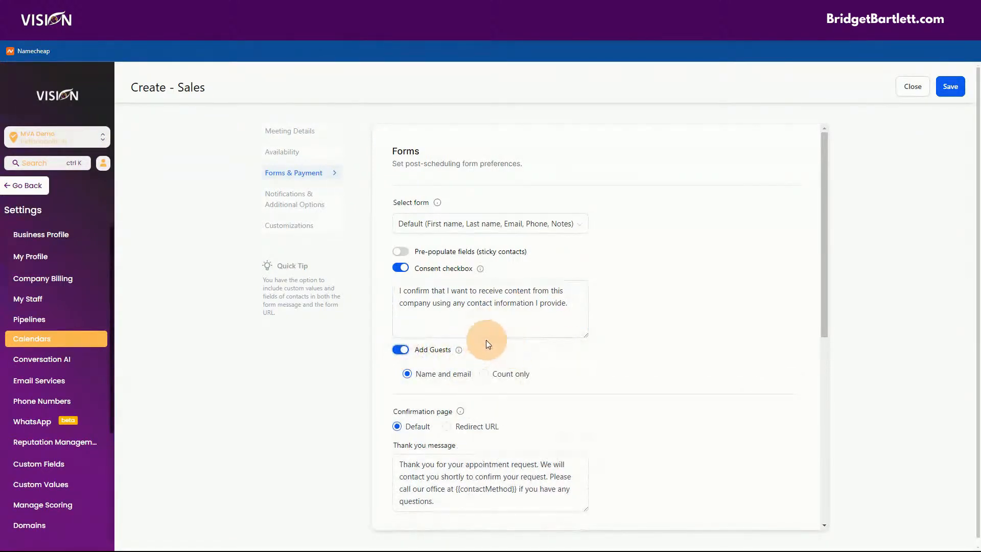
click(400, 350)
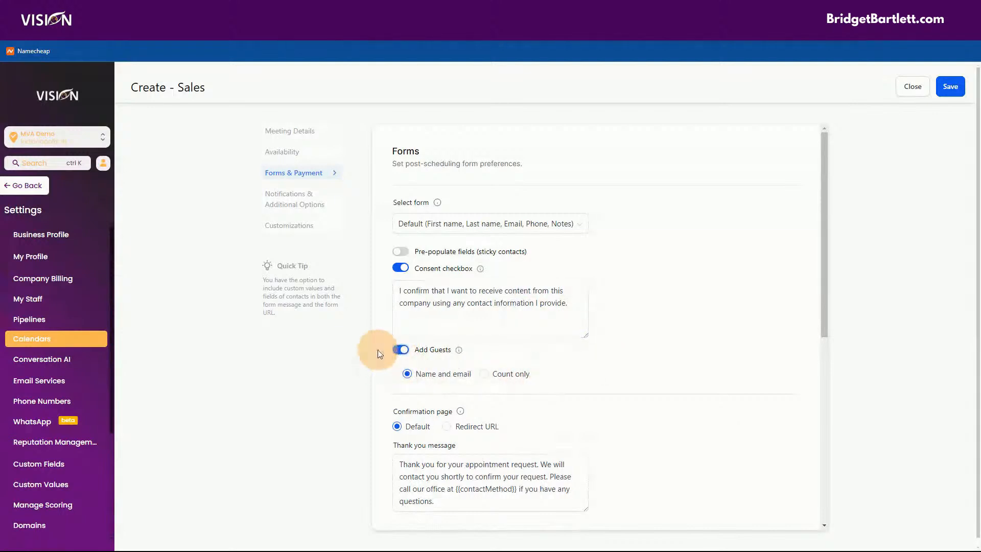
click(397, 347)
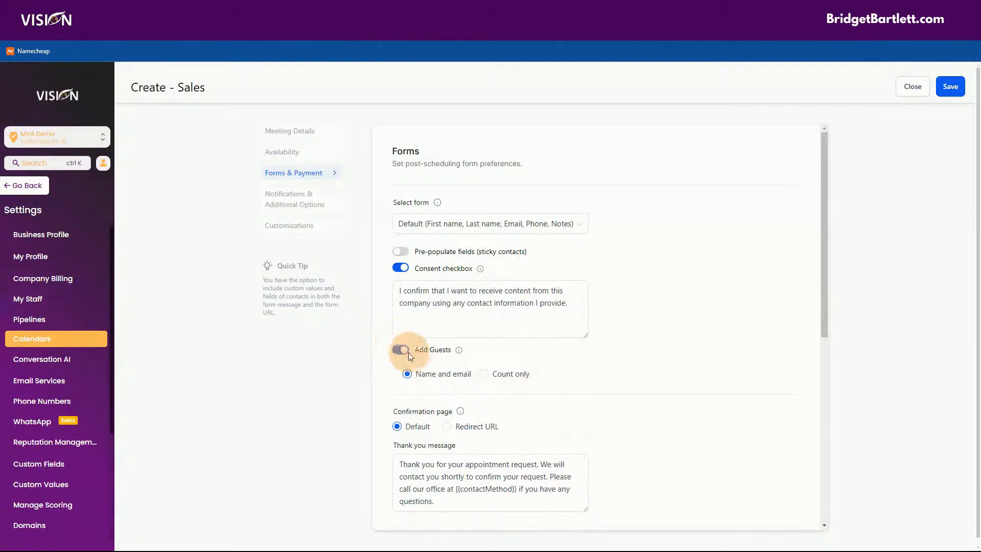
click(391, 349)
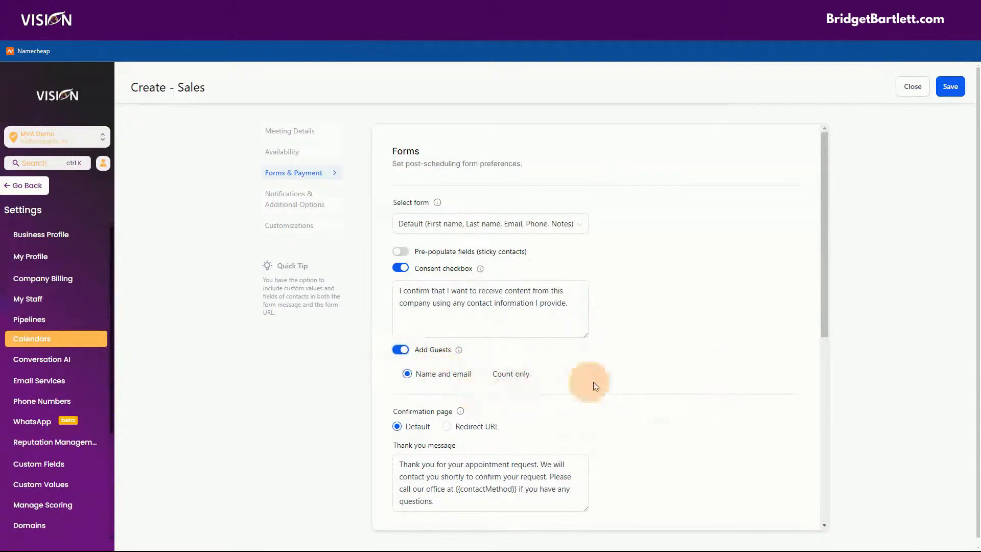
scroll(564, 391, down, 2)
click(399, 243)
click(400, 247)
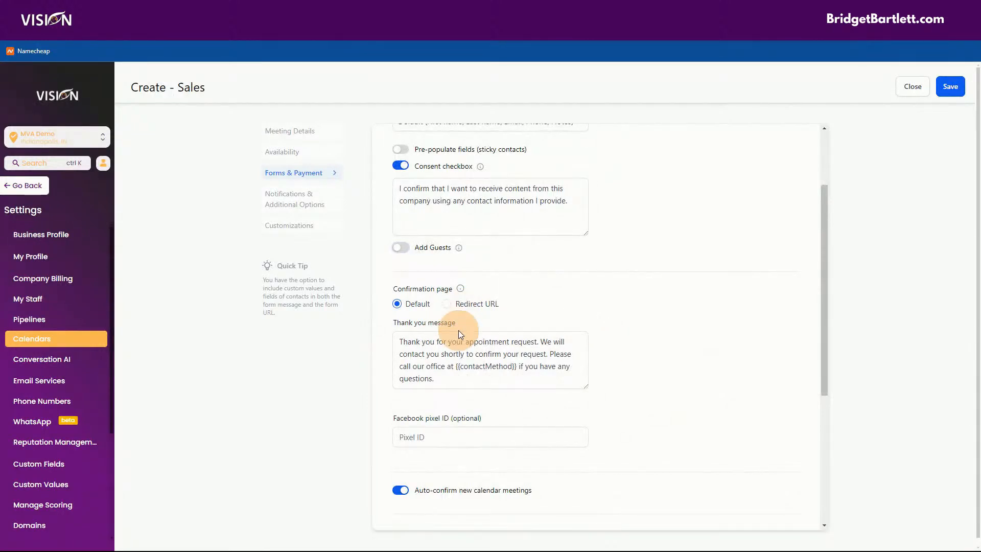
Step: Try Redirect URL, then switch the confirmation page back to the Default thank-you message
click(445, 383)
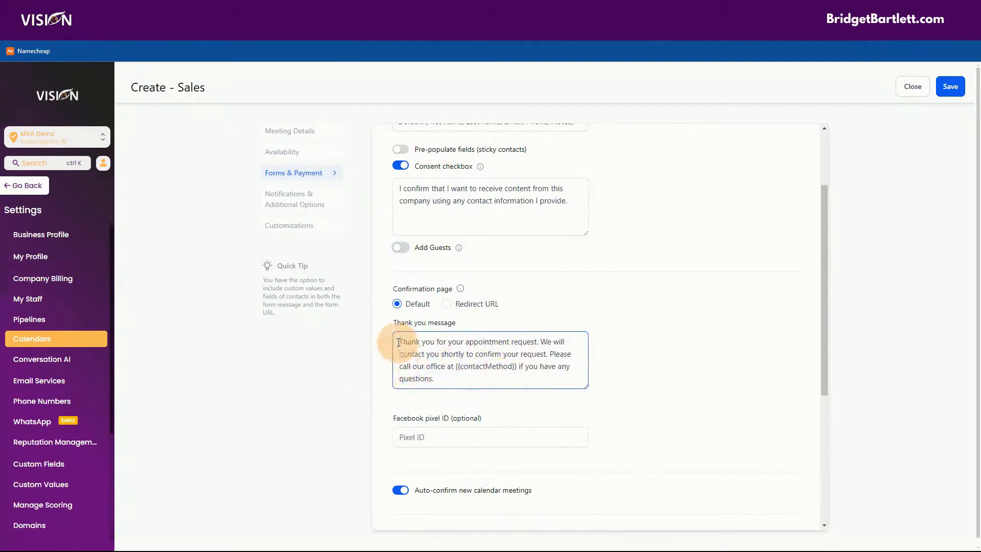
key(ctrl+a)
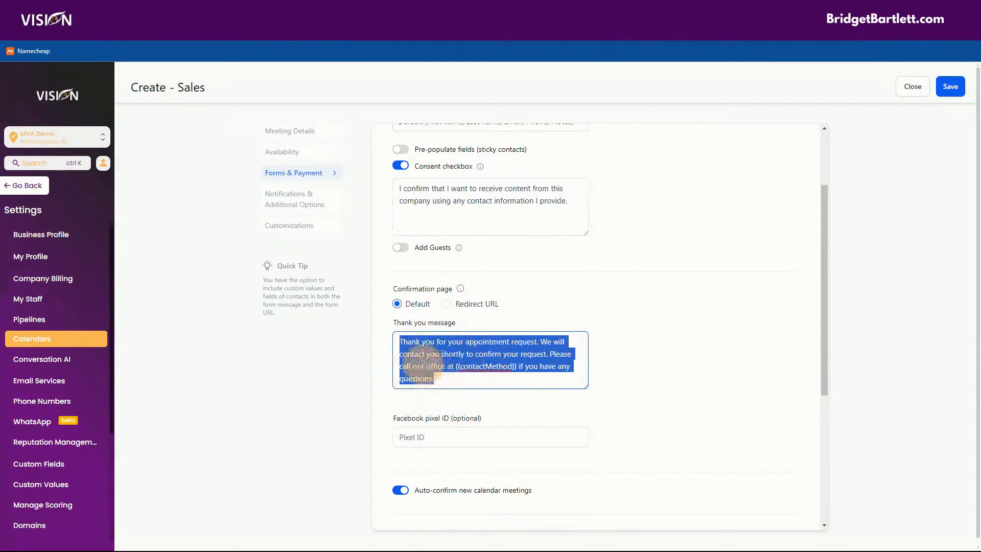
click(445, 306)
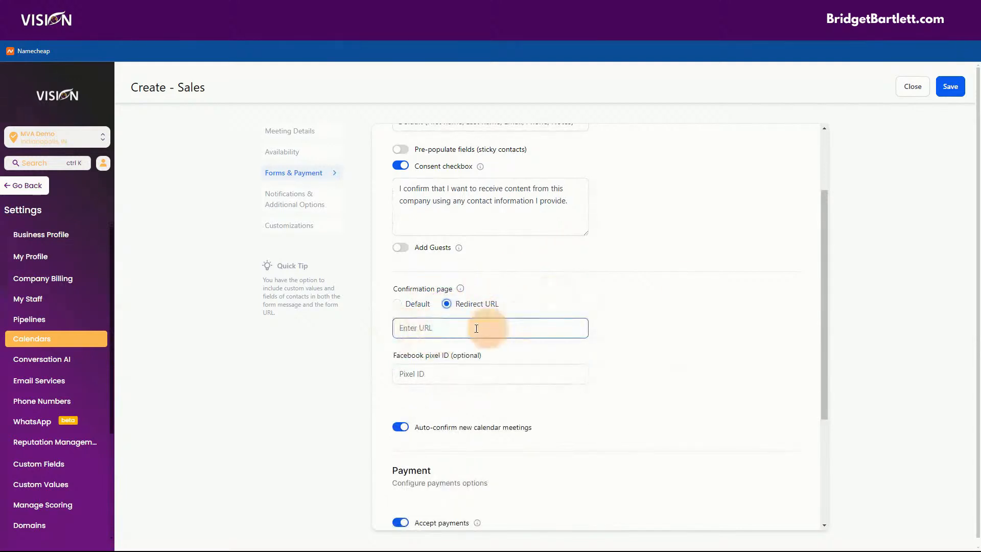
click(475, 373)
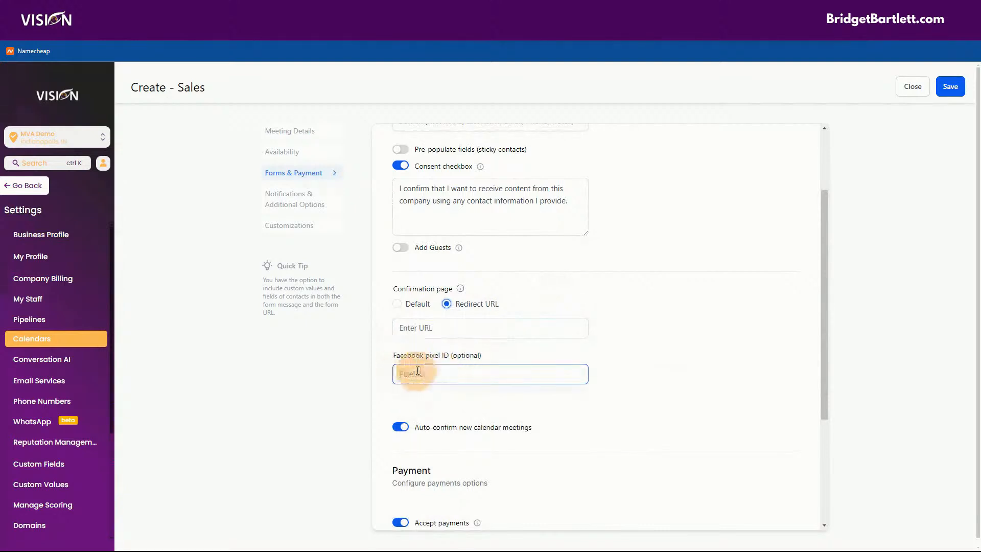
click(397, 306)
scroll(661, 372, down, 3)
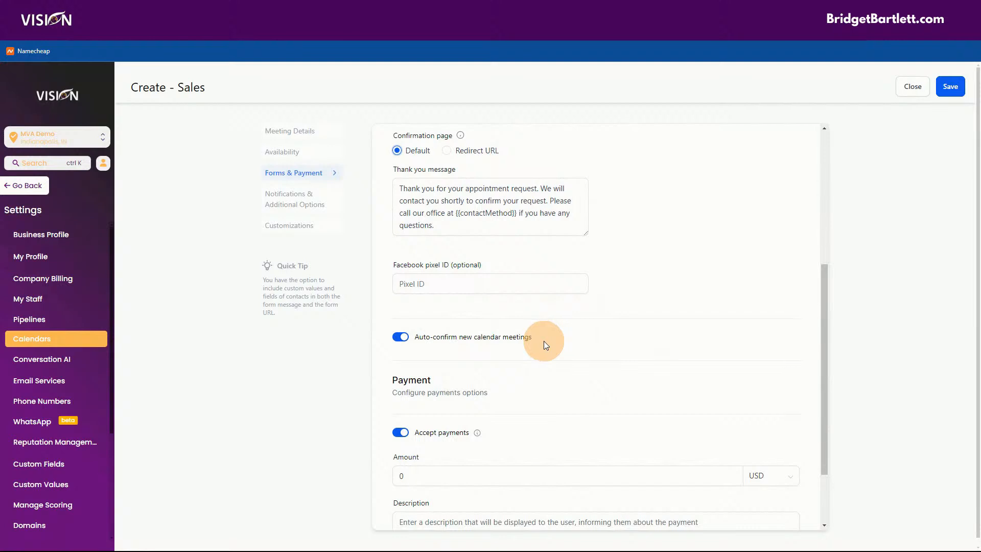
click(400, 432)
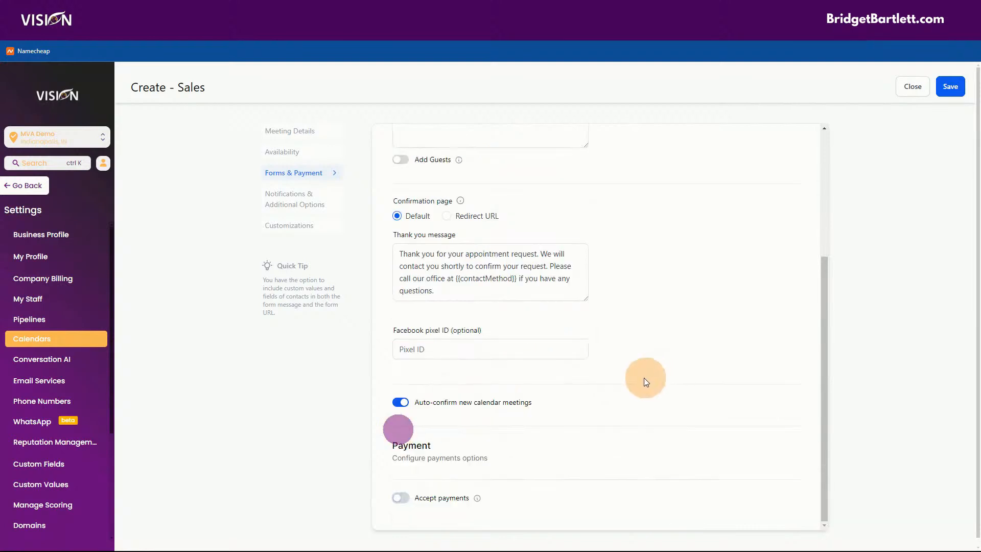
click(404, 403)
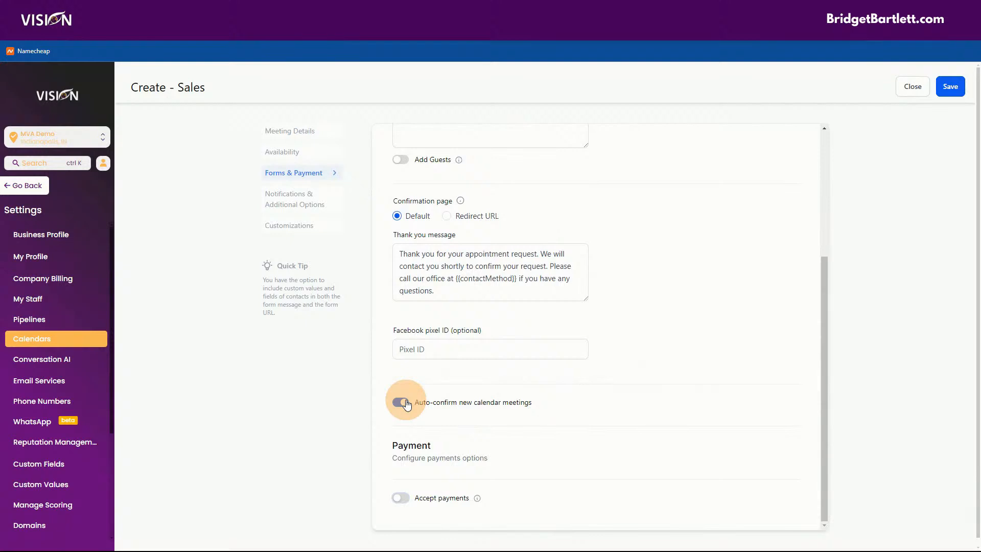
click(400, 405)
click(401, 403)
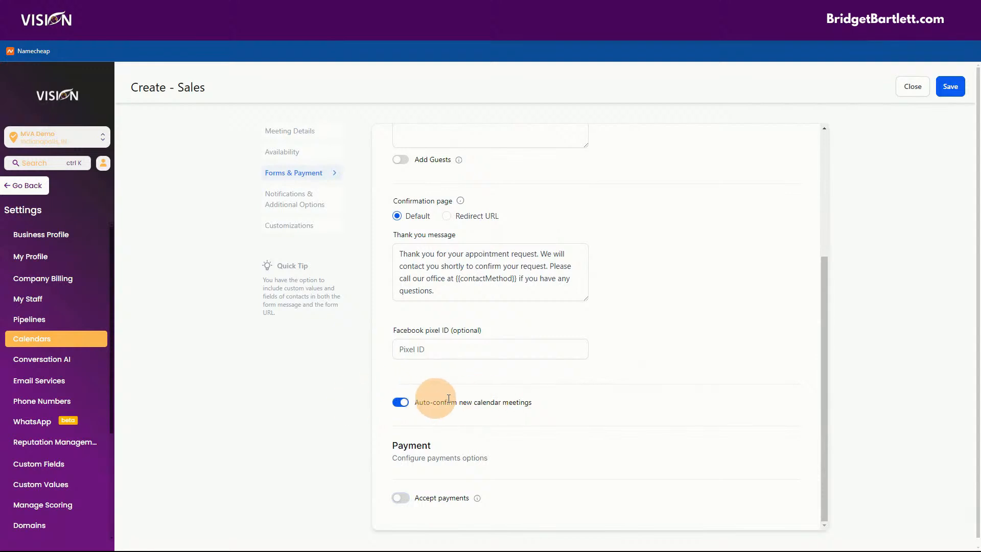
click(400, 491)
scroll(718, 384, down, 2)
scroll(587, 347, down, 3)
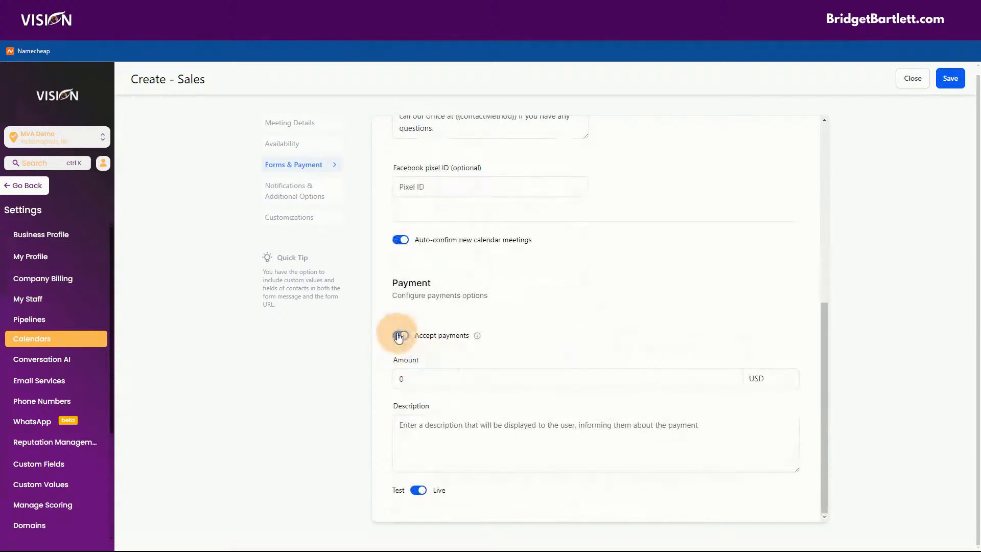
Step: Flip the Test/Live payment mode, check the Amount field, then turn off Accept payments
click(417, 490)
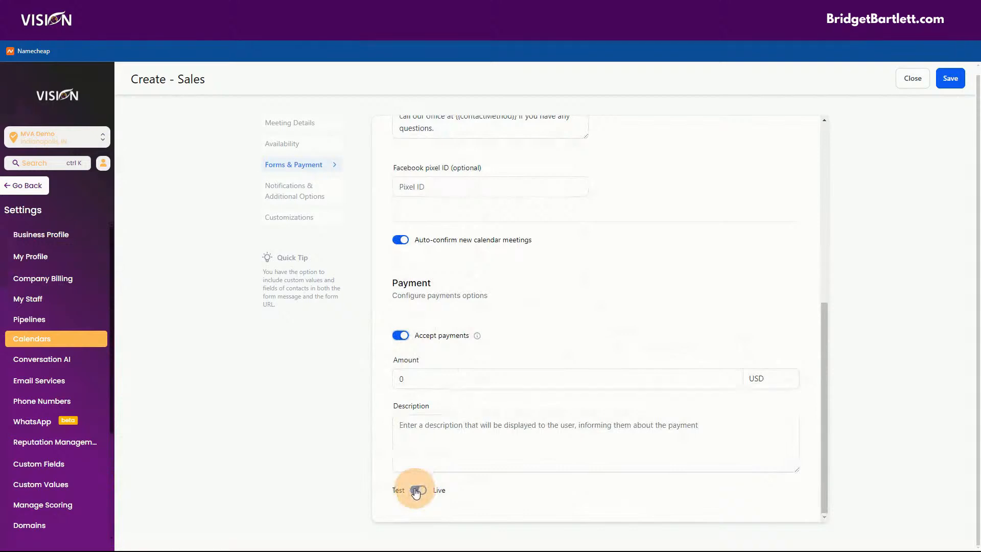
click(414, 489)
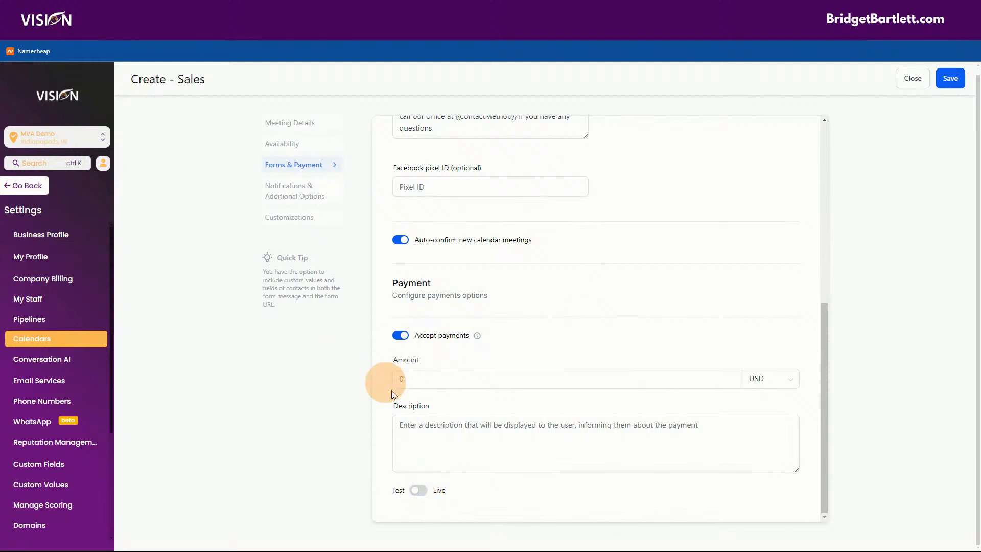
click(419, 378)
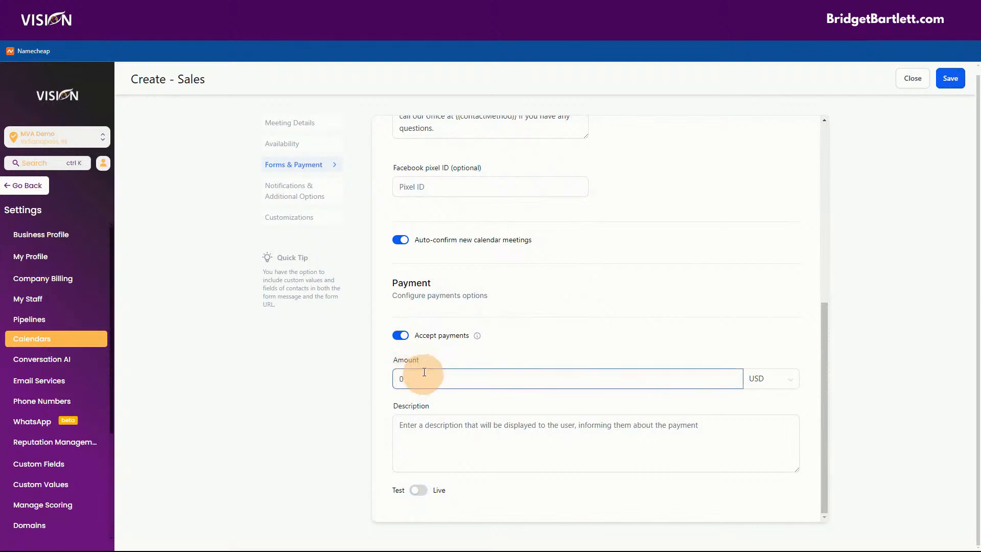
click(414, 462)
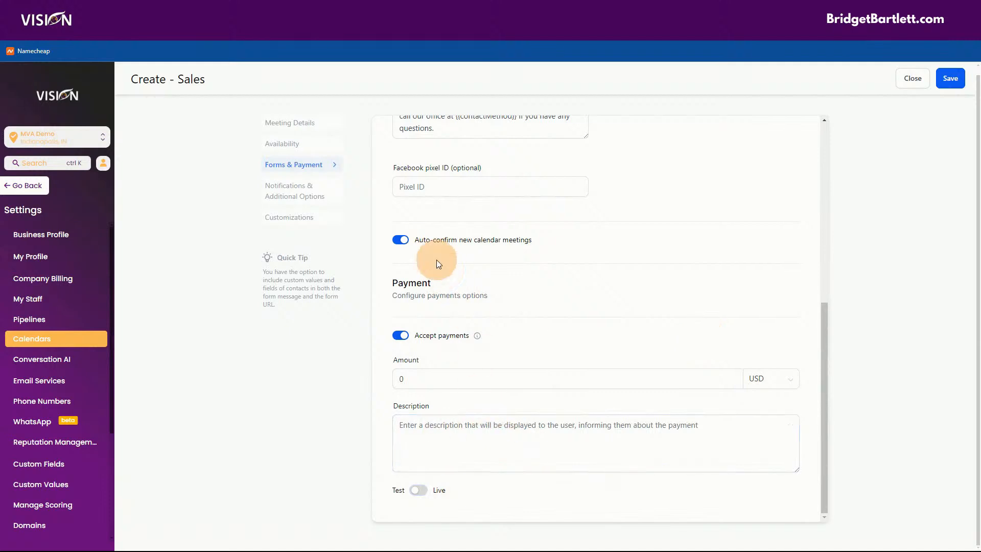
click(399, 192)
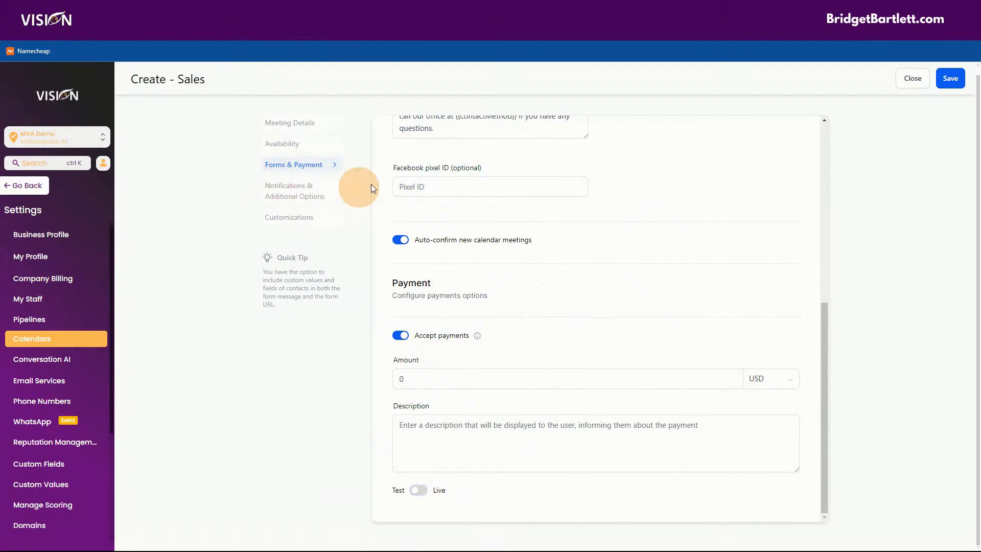
click(400, 335)
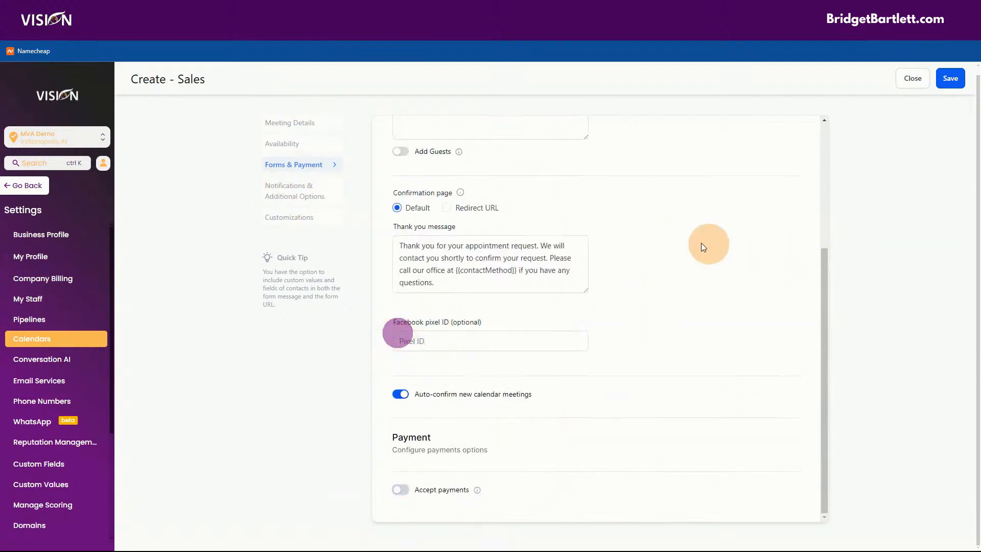
Step: In Notifications & Additional Options, review notification types and leave Additional emails unchecked
click(293, 191)
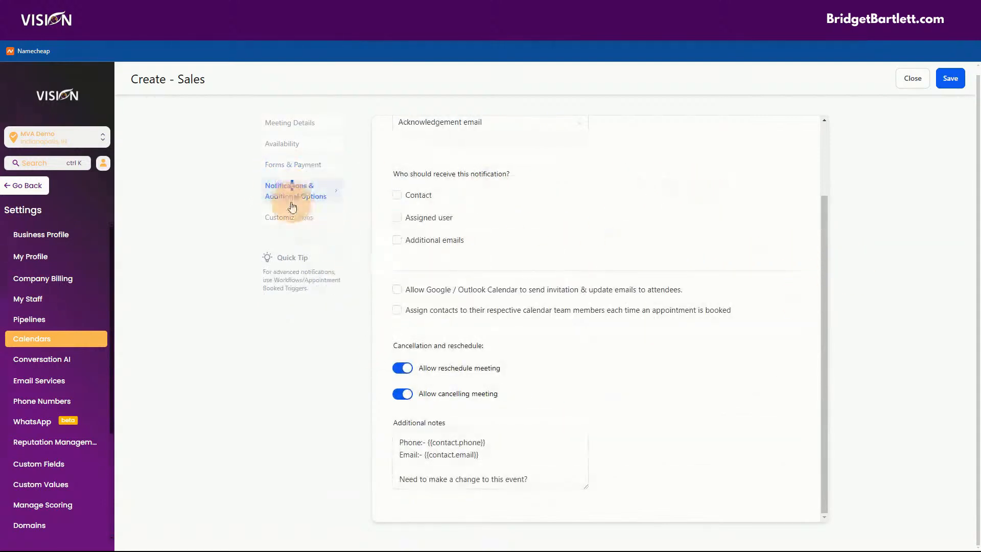
scroll(701, 311, up, 3)
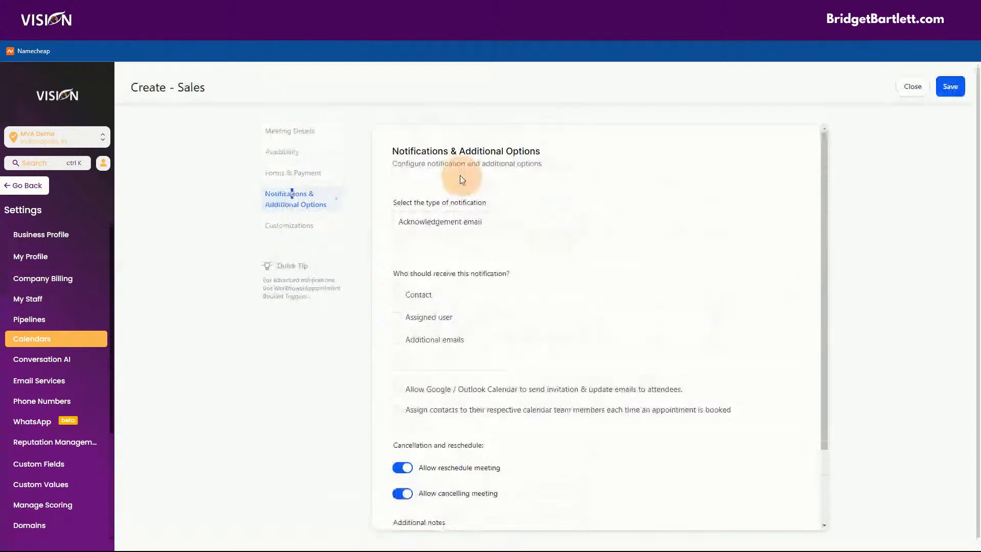
click(455, 227)
click(471, 177)
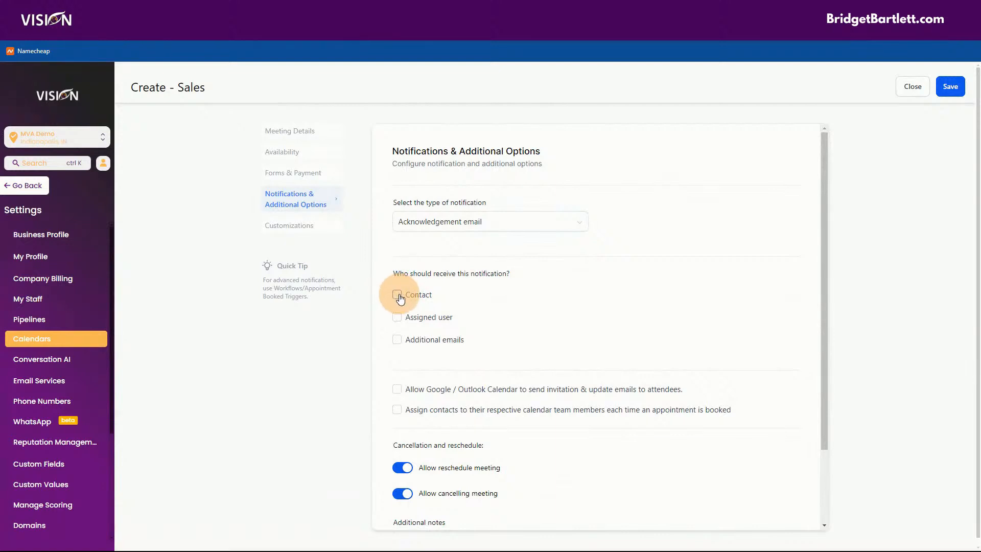
click(397, 339)
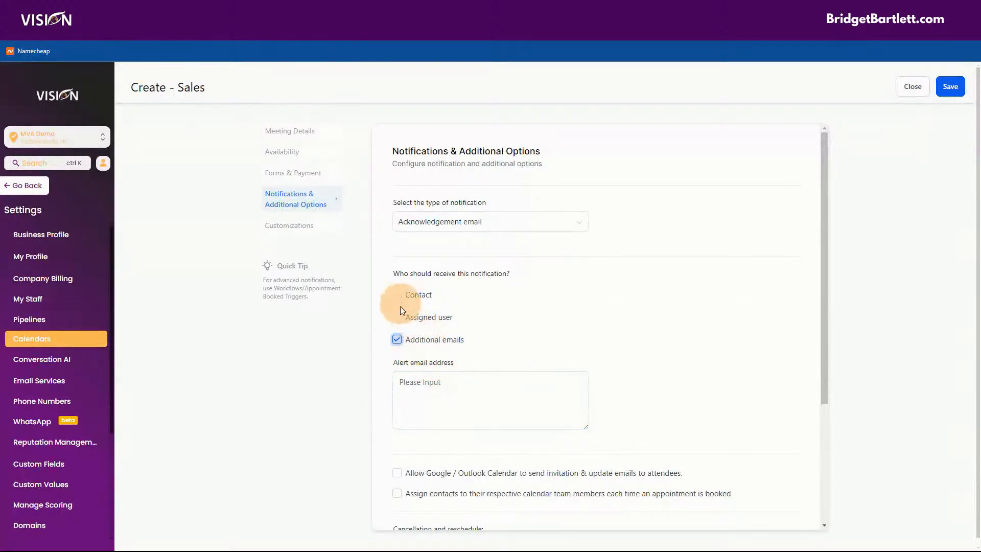
click(397, 340)
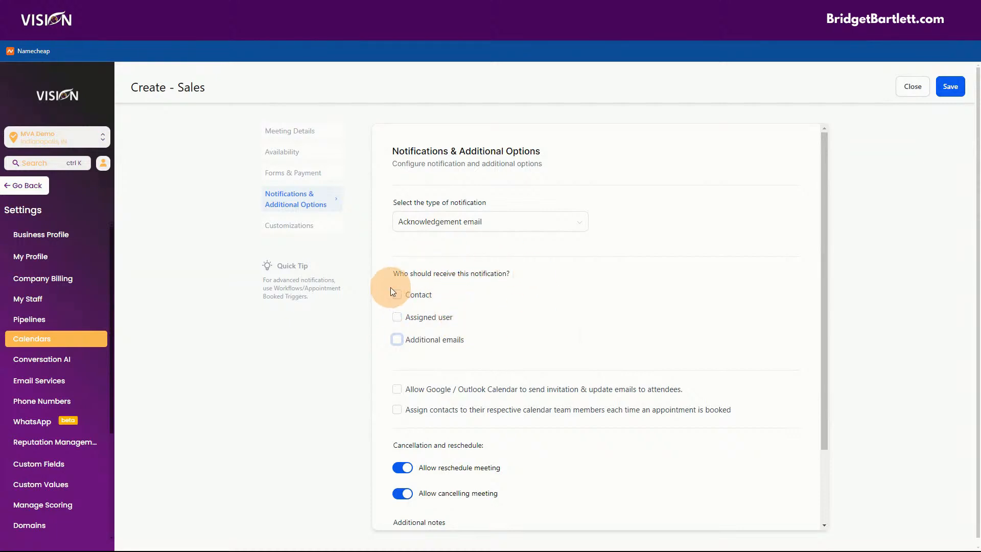
scroll(391, 231, down, 2)
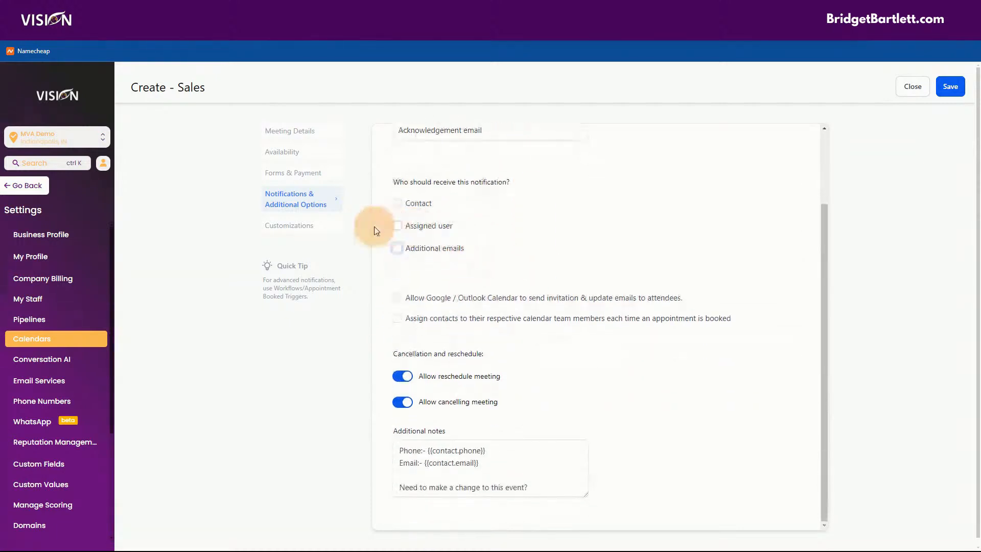
Step: Enable Google / Outlook invitation emails and leave contact assignment to team members off
click(396, 297)
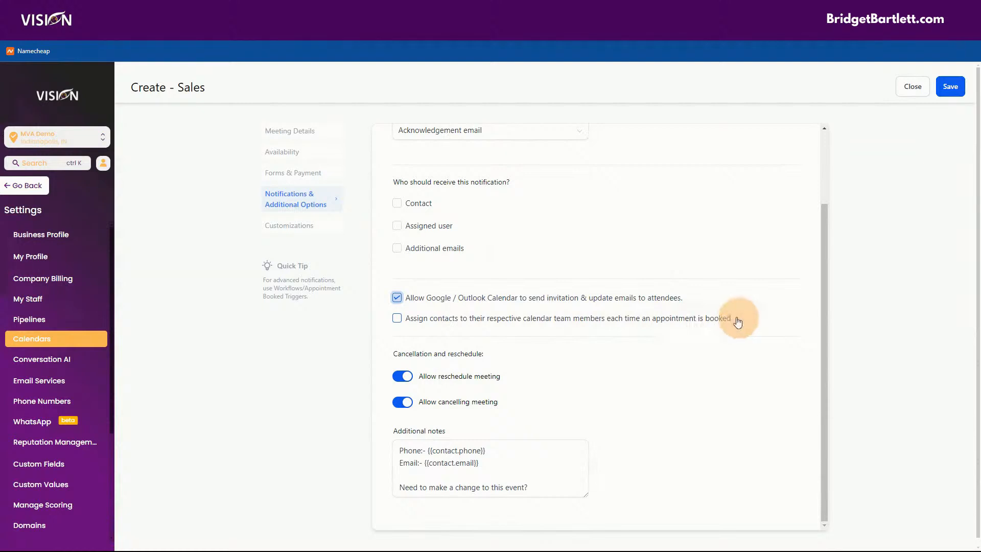
click(397, 318)
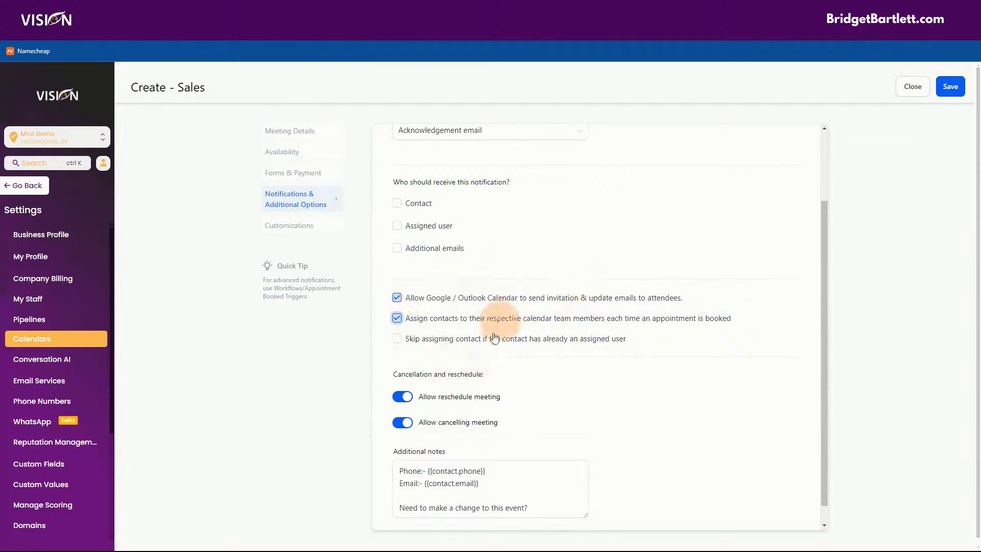
click(397, 317)
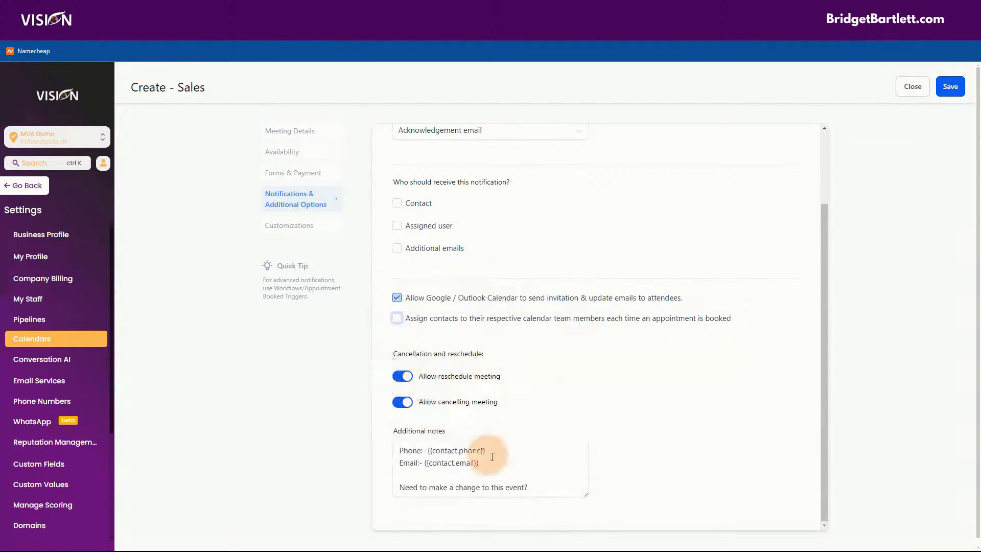
Step: Drag the Additional notes box taller to show the reschedule and cancellation links
drag(583, 488, 594, 541)
scroll(661, 409, down, 3)
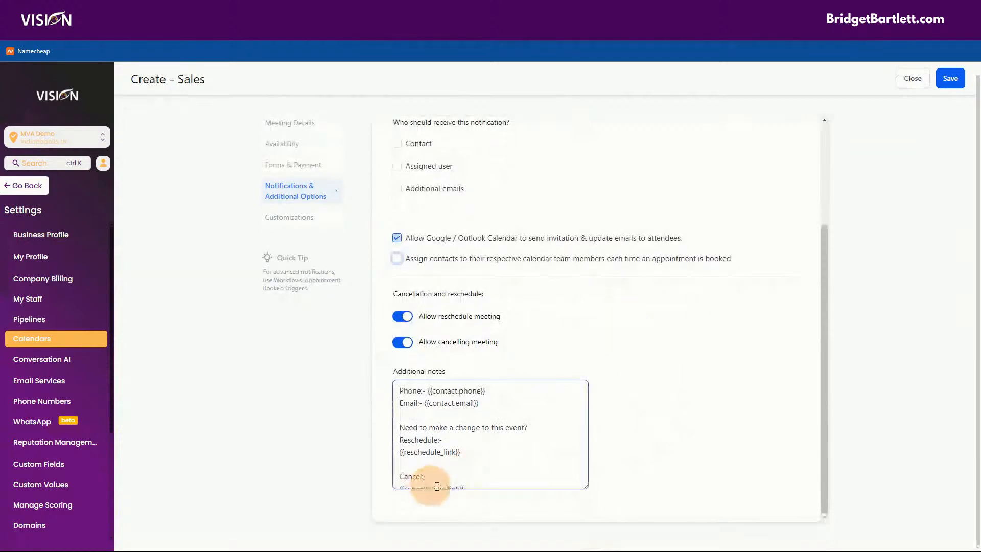
drag(581, 488, 584, 508)
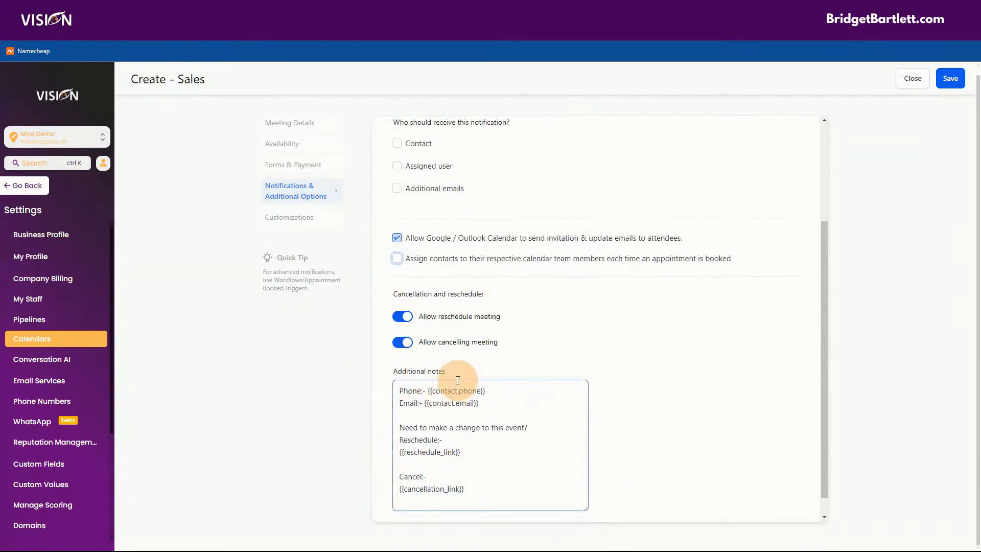
Step: Toggle rescheduling and cancelling off and back on, then go to Customizations
click(403, 316)
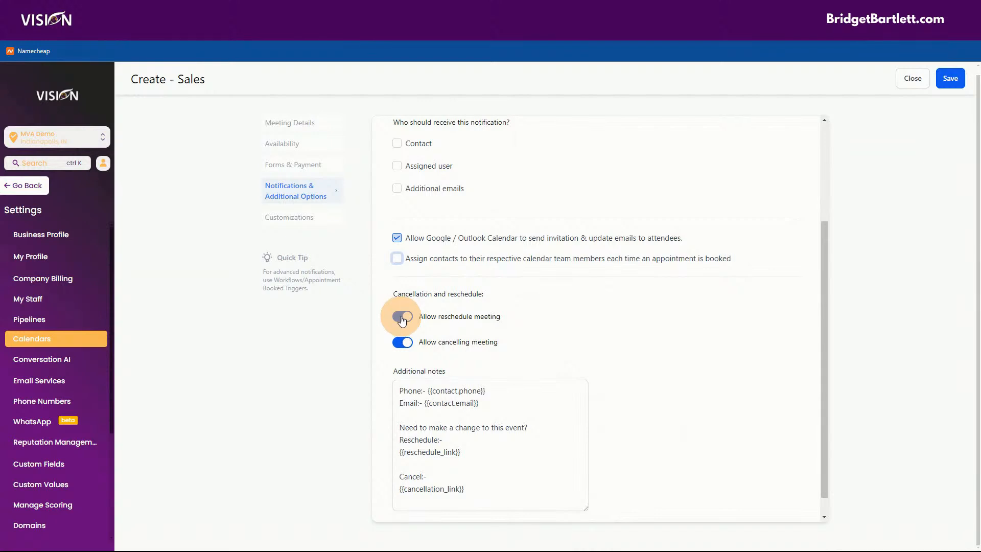
click(403, 317)
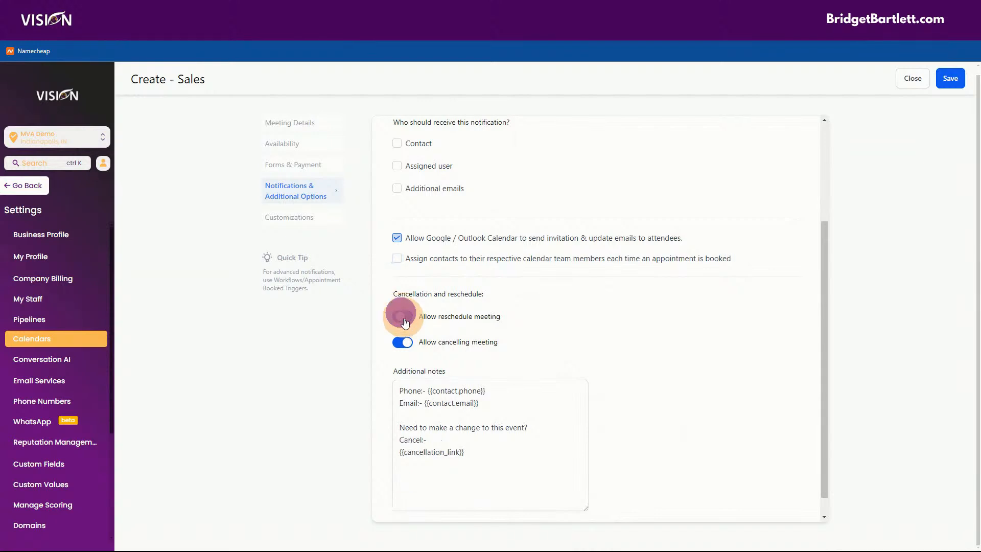
click(403, 341)
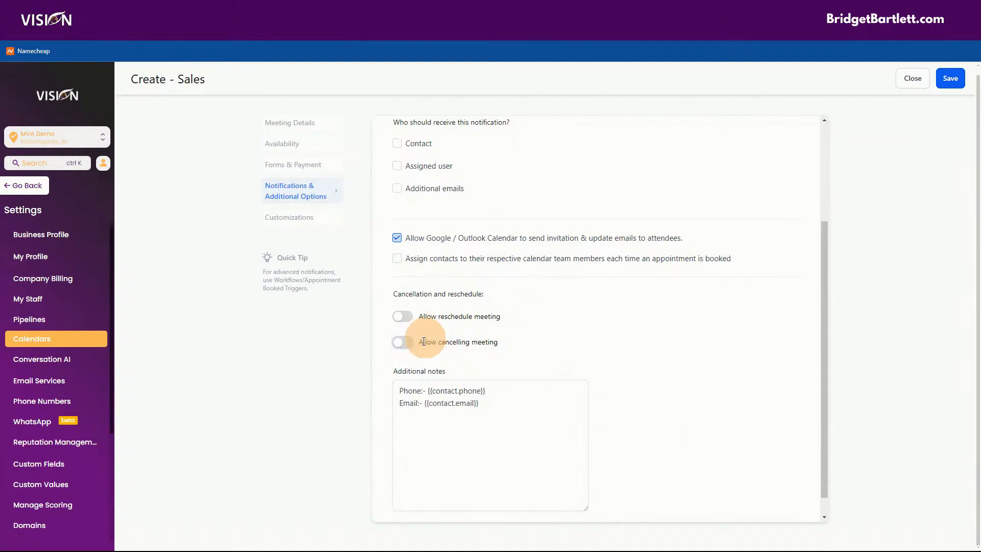
click(398, 348)
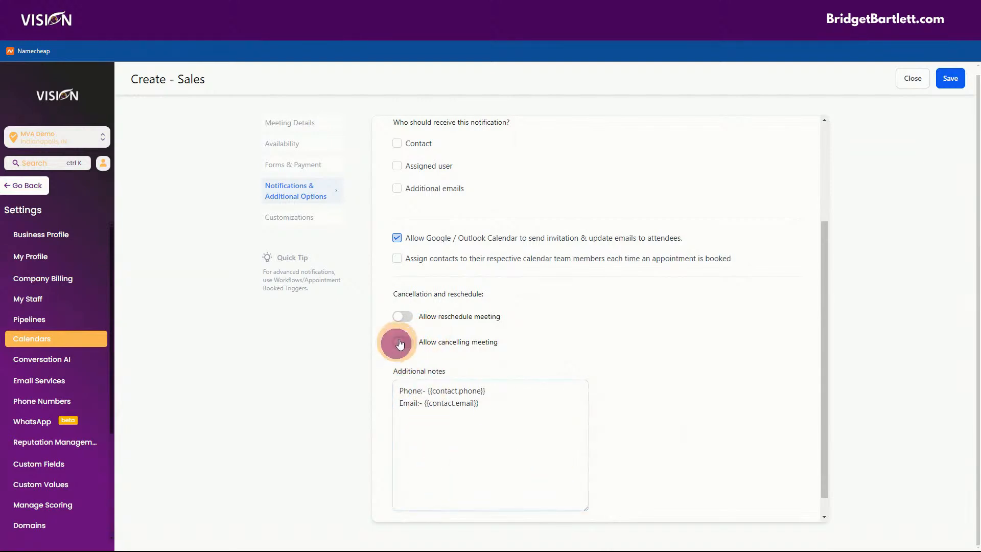
click(402, 316)
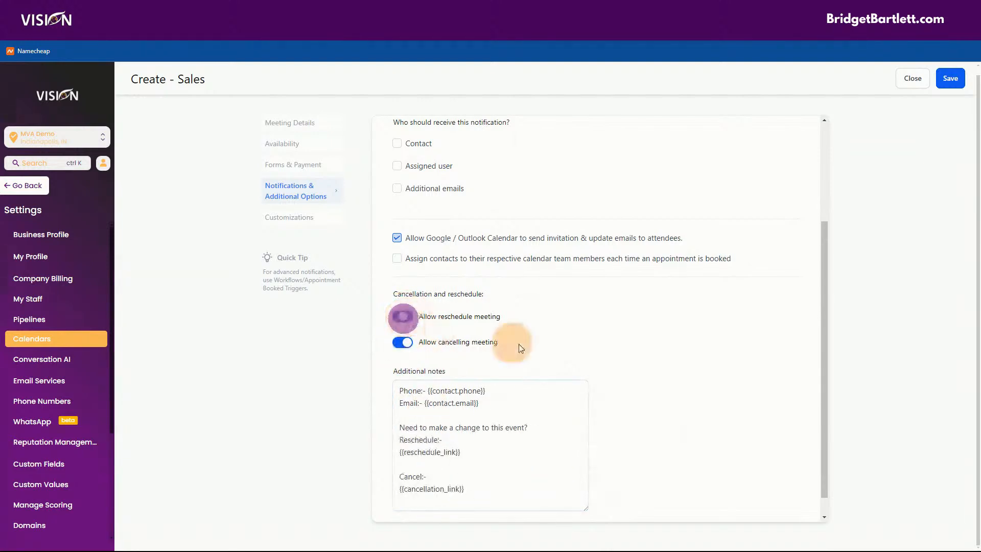
scroll(676, 435, down, 1)
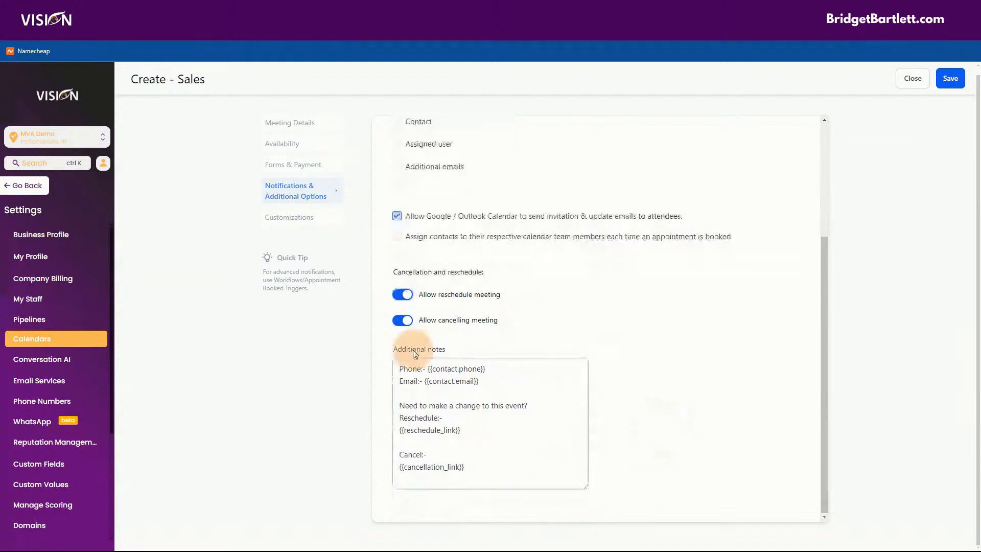
click(286, 217)
scroll(511, 224, up, 3)
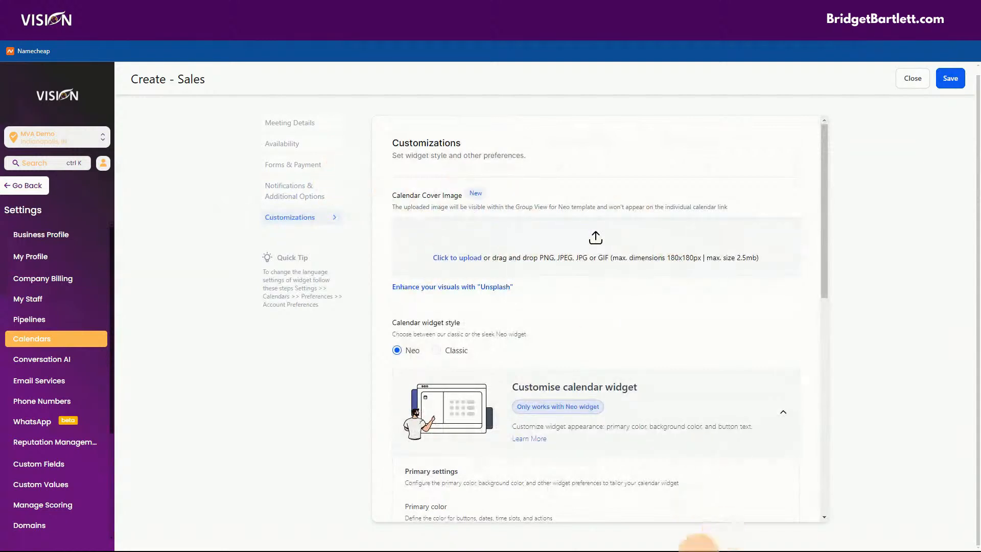
mouse_move(725, 549)
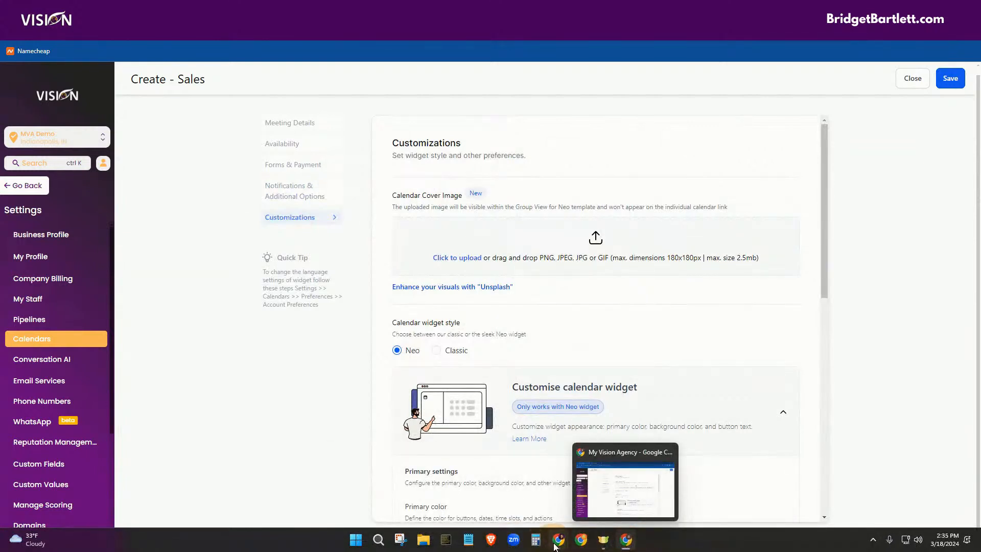
mouse_move(557, 544)
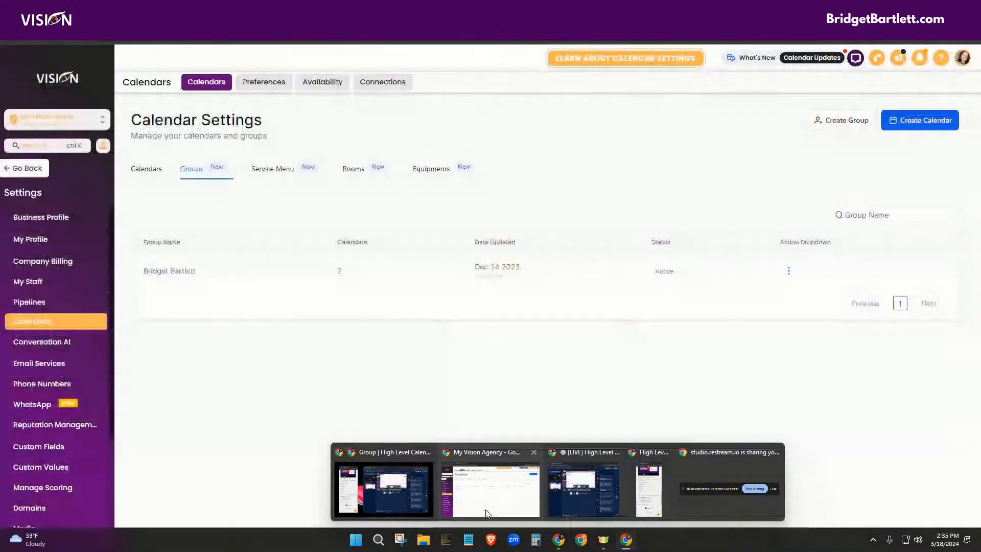
click(583, 494)
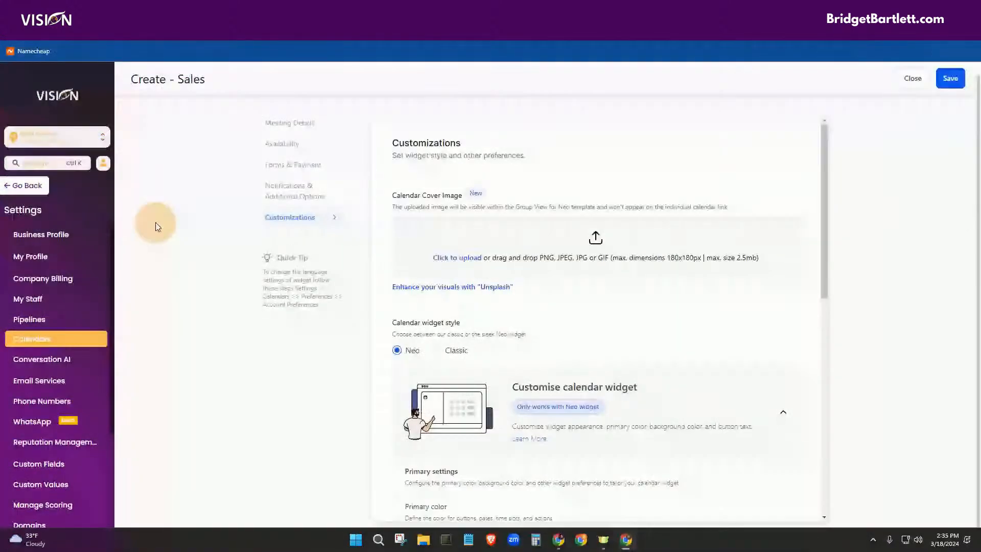
mouse_move(558, 542)
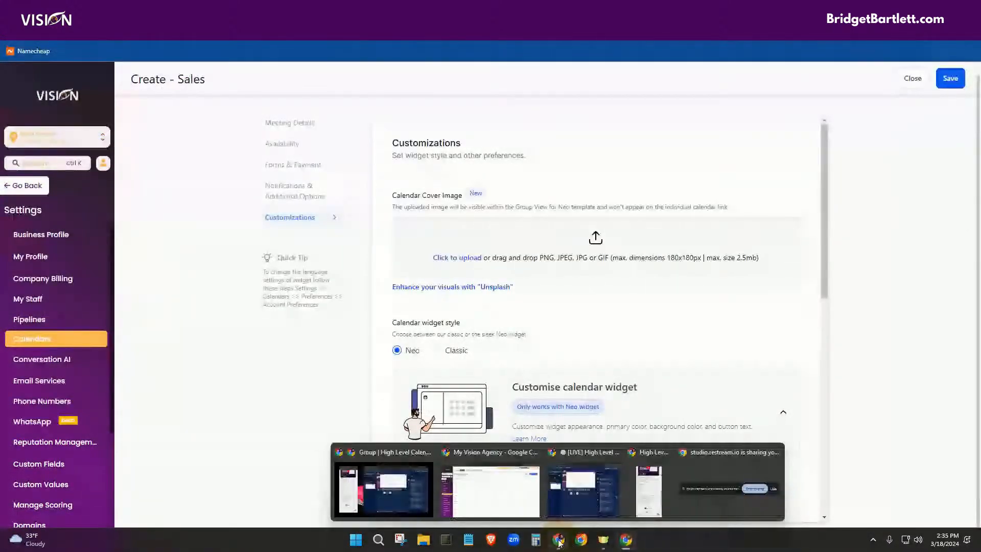
click(512, 507)
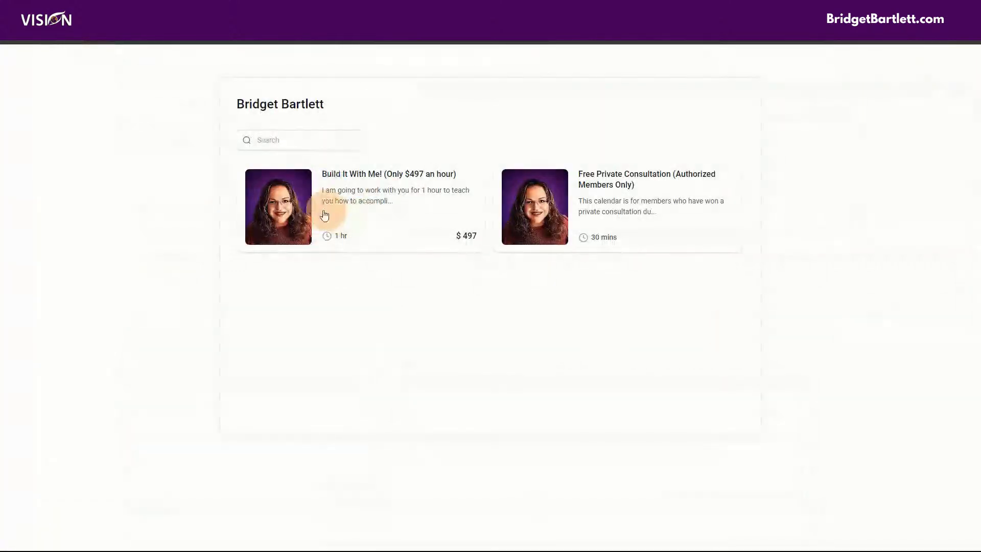
click(265, 205)
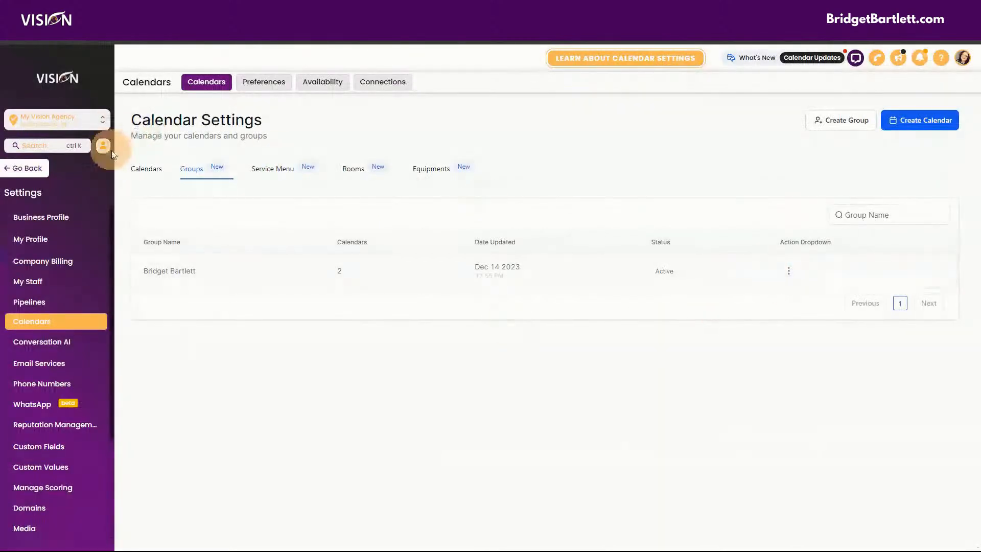
click(142, 169)
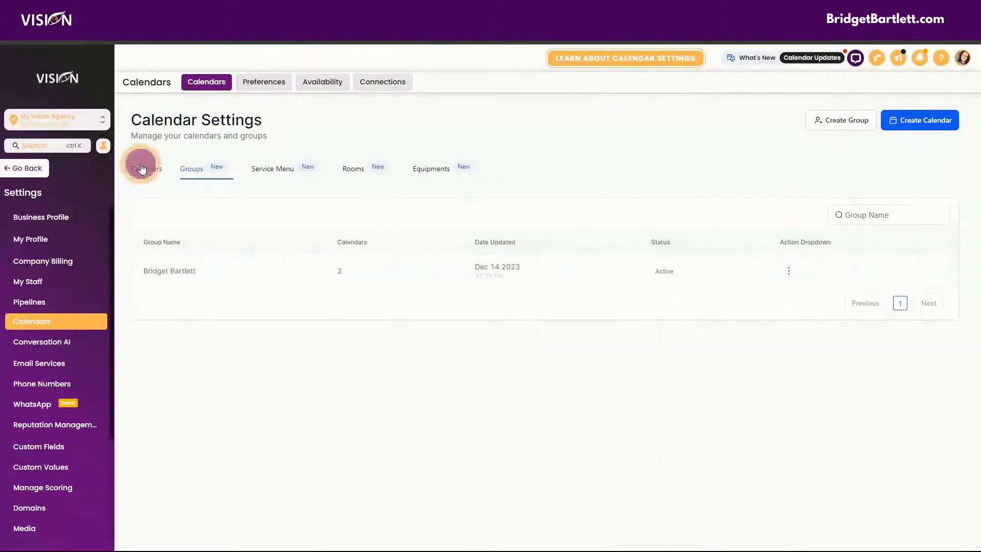
click(877, 275)
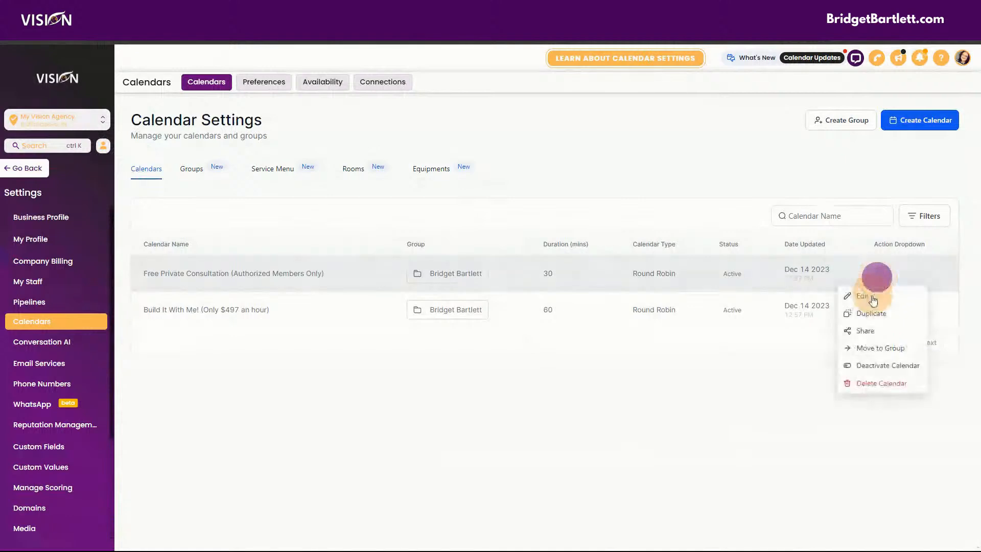
click(869, 295)
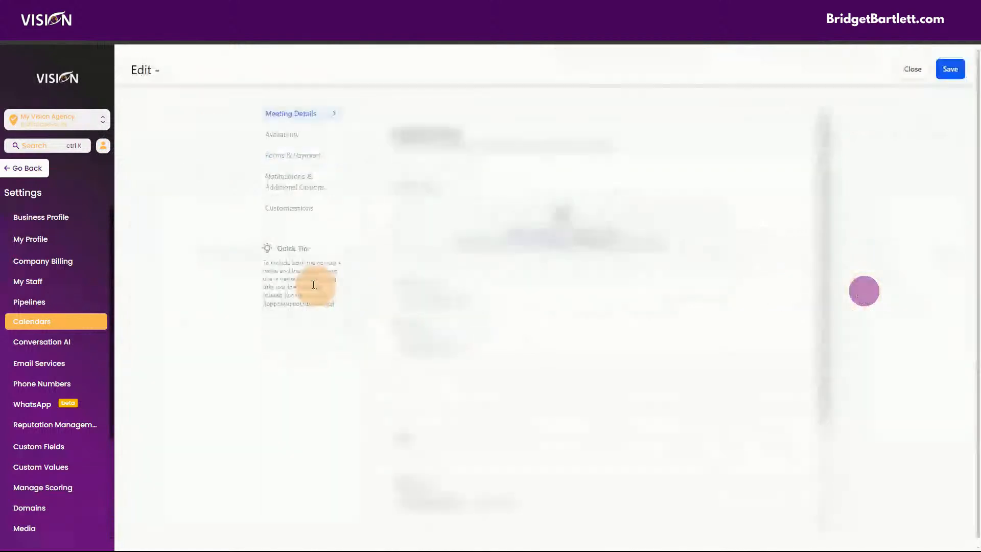
click(291, 136)
click(301, 114)
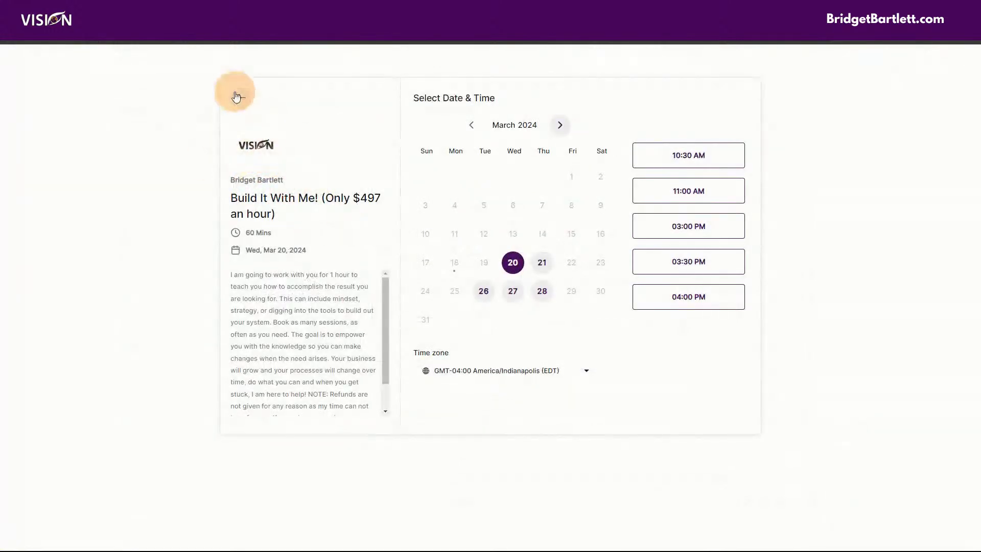
click(236, 97)
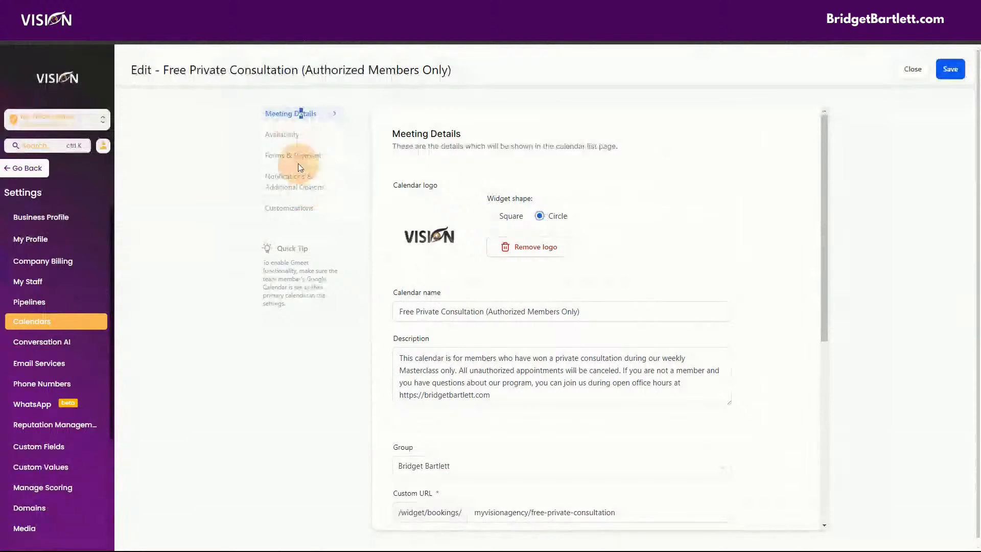
click(306, 210)
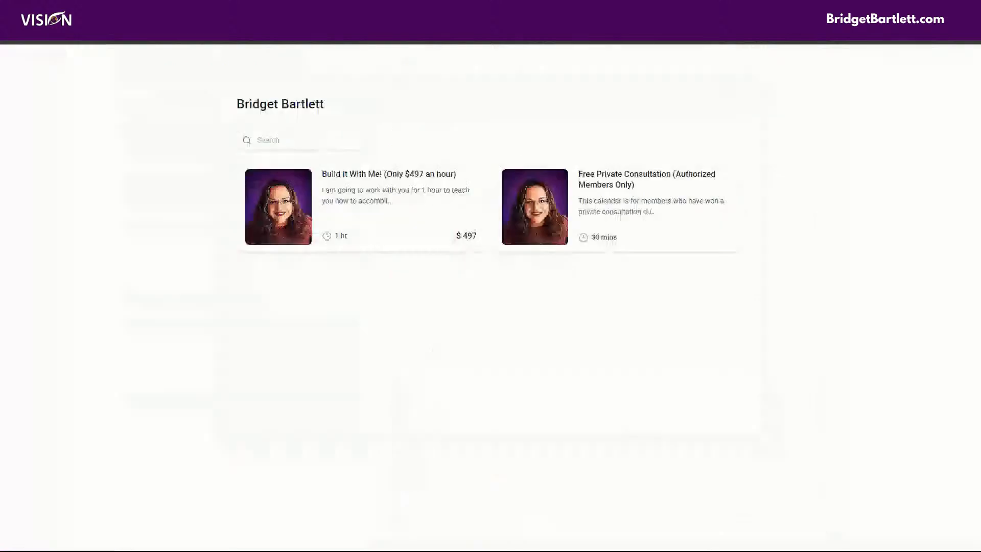
click(360, 207)
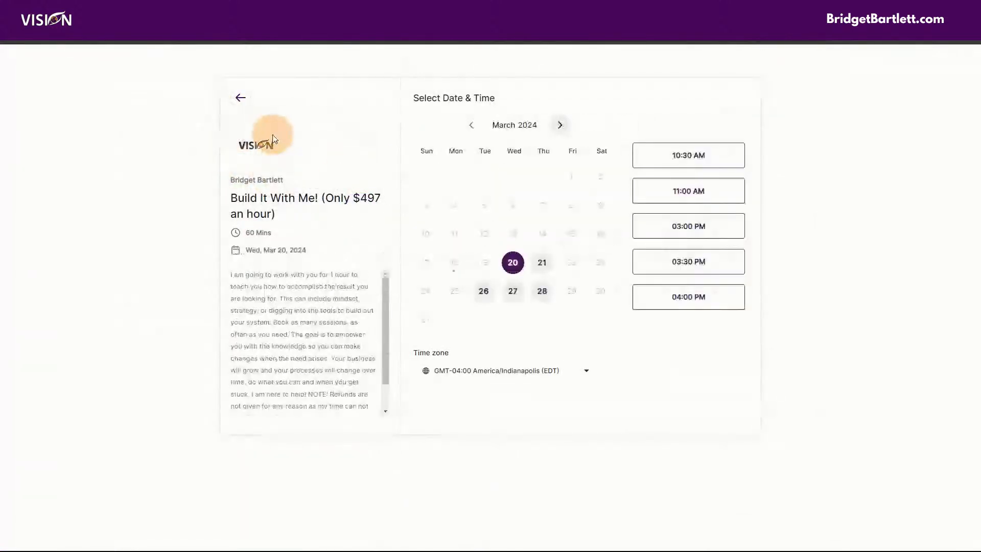
mouse_move(558, 544)
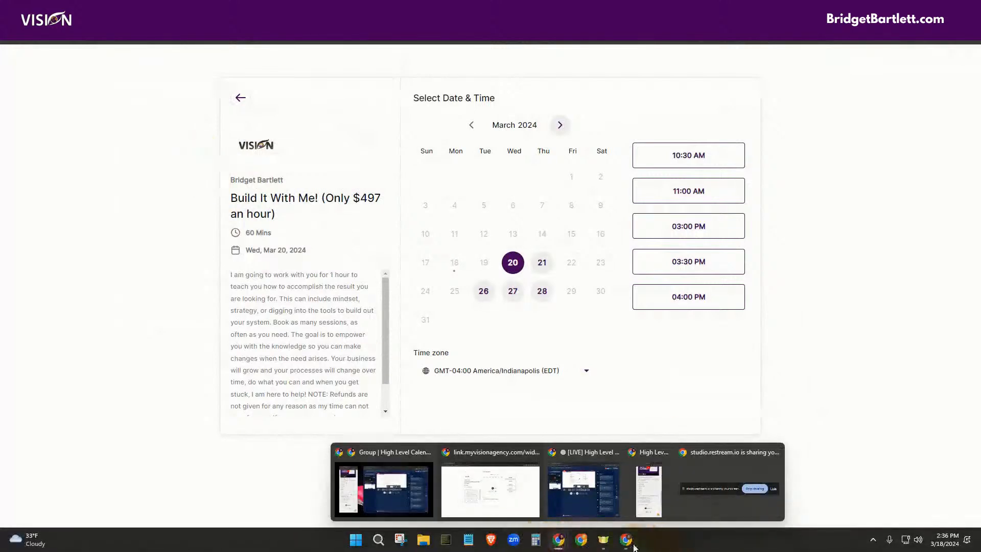
click(632, 546)
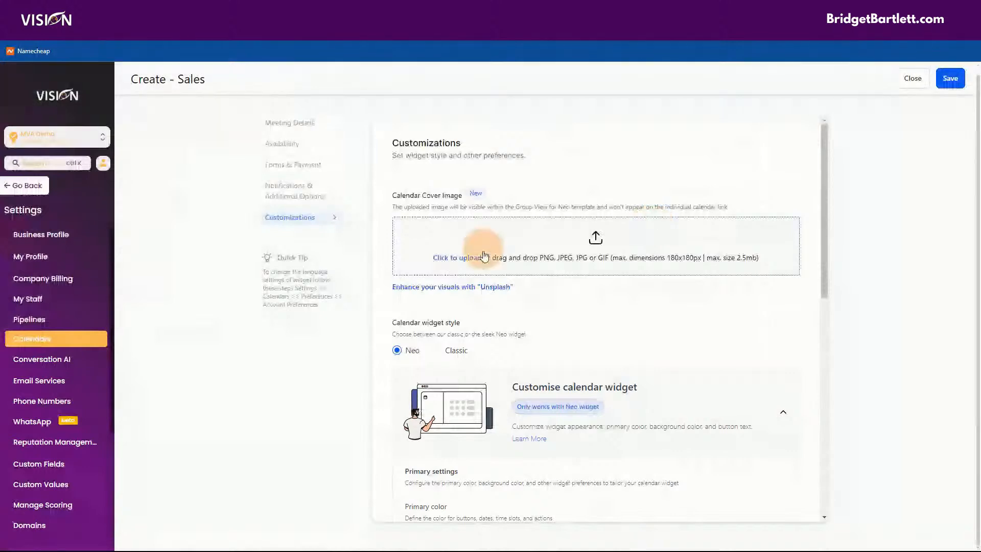
Step: Set the widget's primary colour to purple #780DA6FF
scroll(570, 189, down, 1)
scroll(569, 189, down, 3)
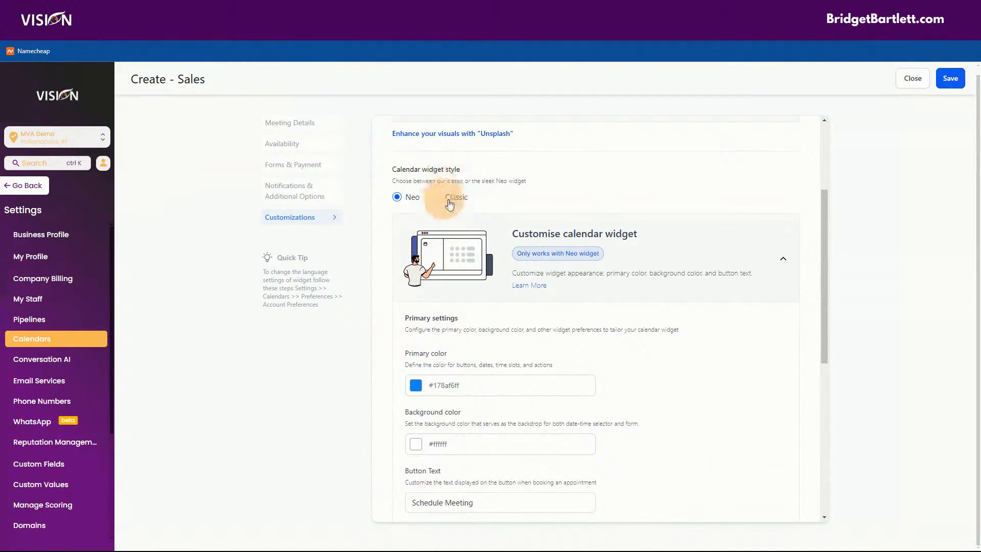
scroll(503, 238, down, 3)
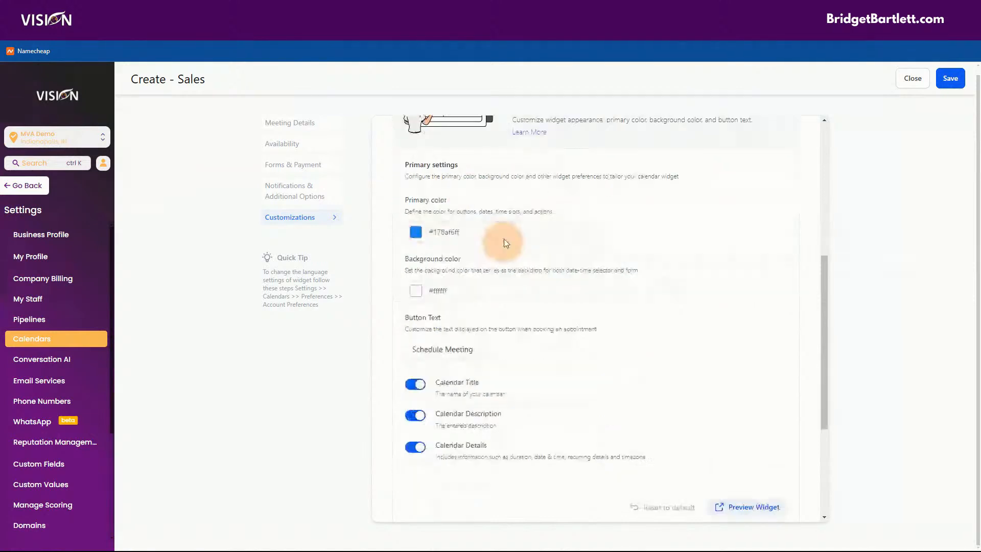
click(416, 233)
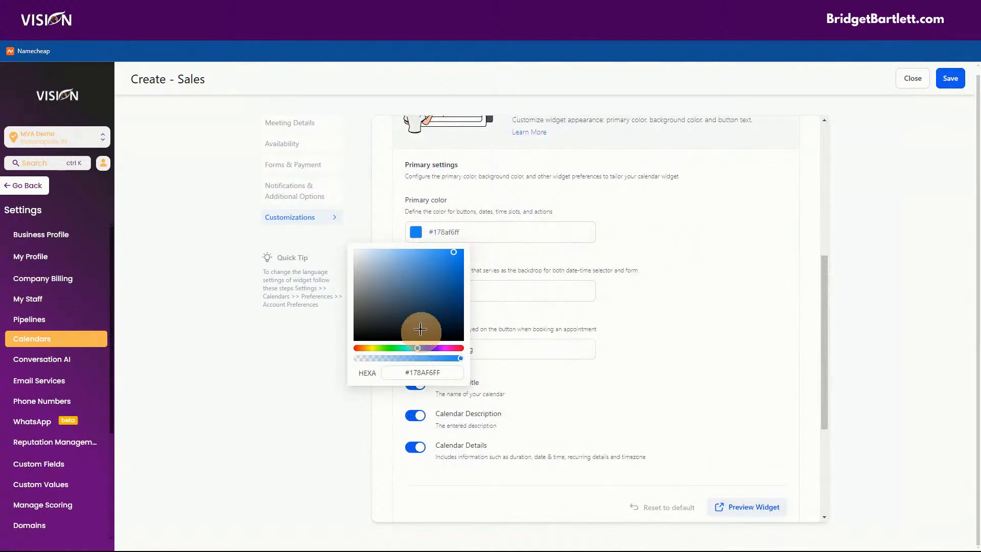
drag(417, 314, 459, 302)
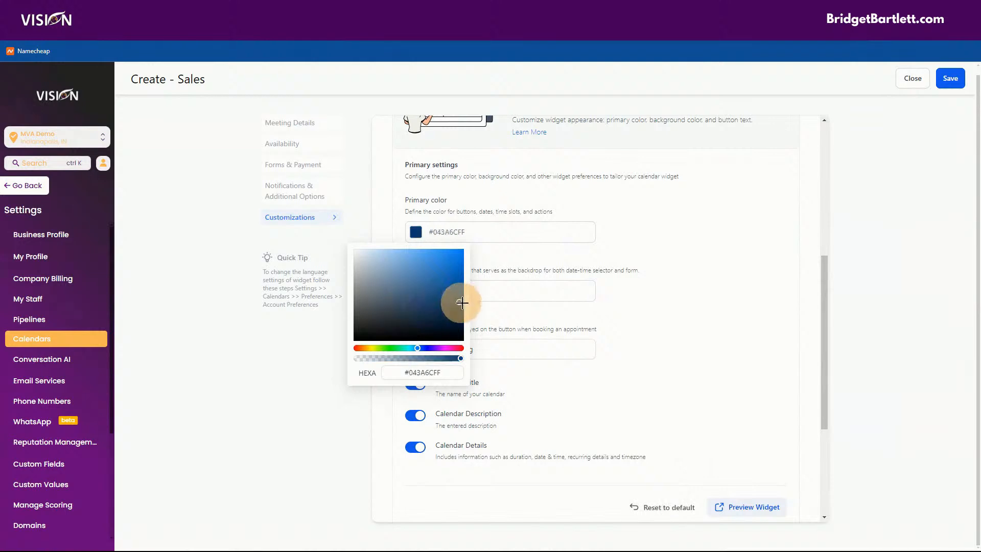
drag(447, 348, 438, 348)
drag(445, 309, 454, 281)
click(725, 265)
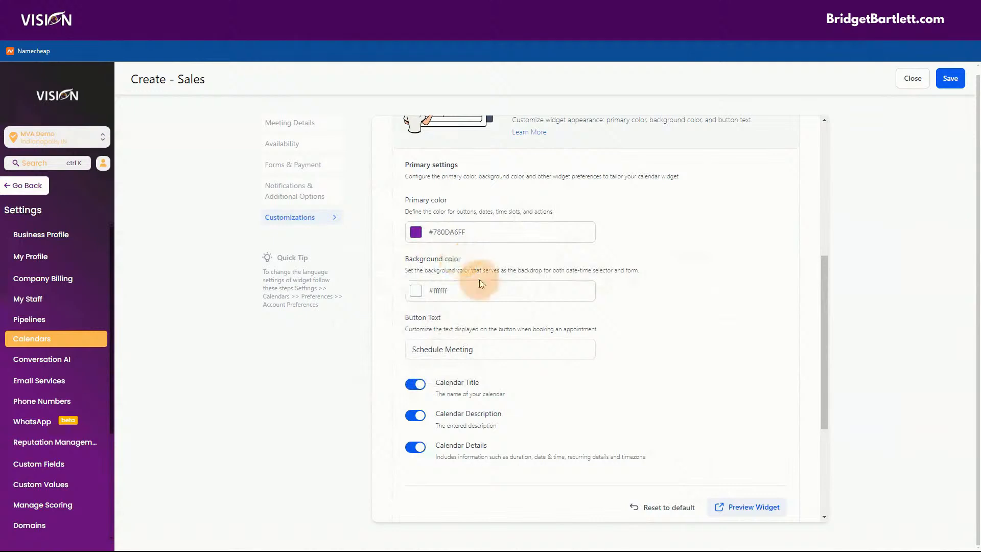
Step: Hide the calendar title, description and details on the widget, then preview it
click(418, 293)
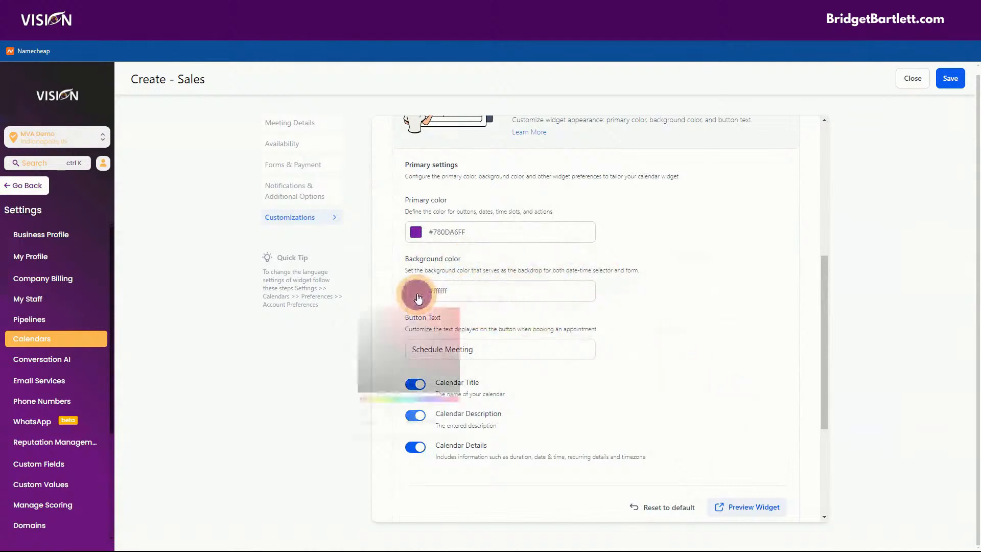
click(498, 262)
click(450, 350)
drag(482, 350, 384, 359)
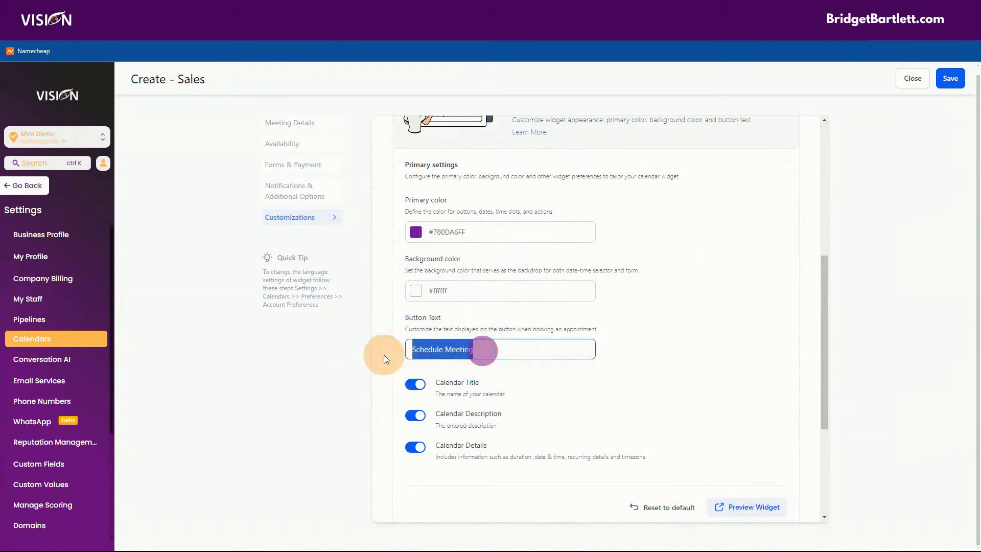
scroll(608, 403, down, 3)
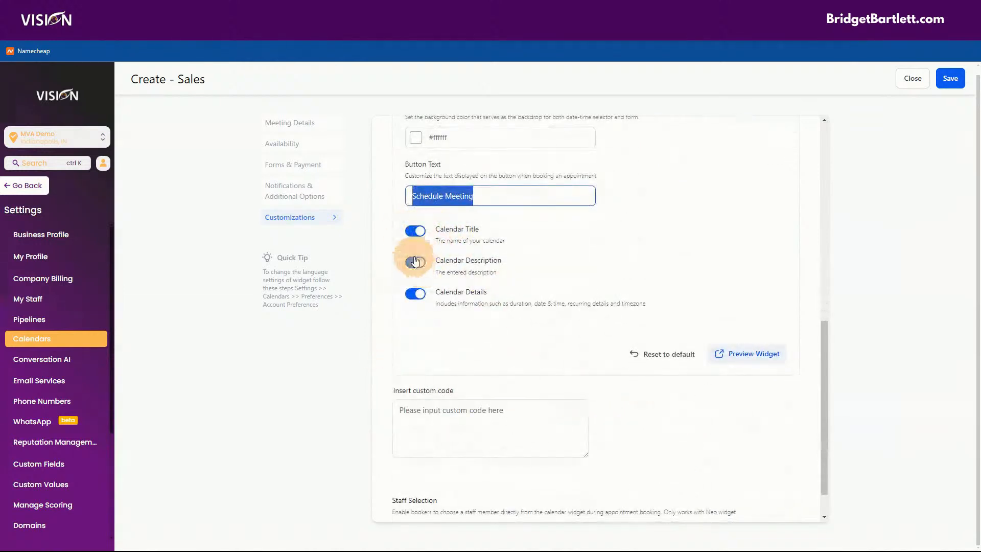
click(415, 230)
click(415, 262)
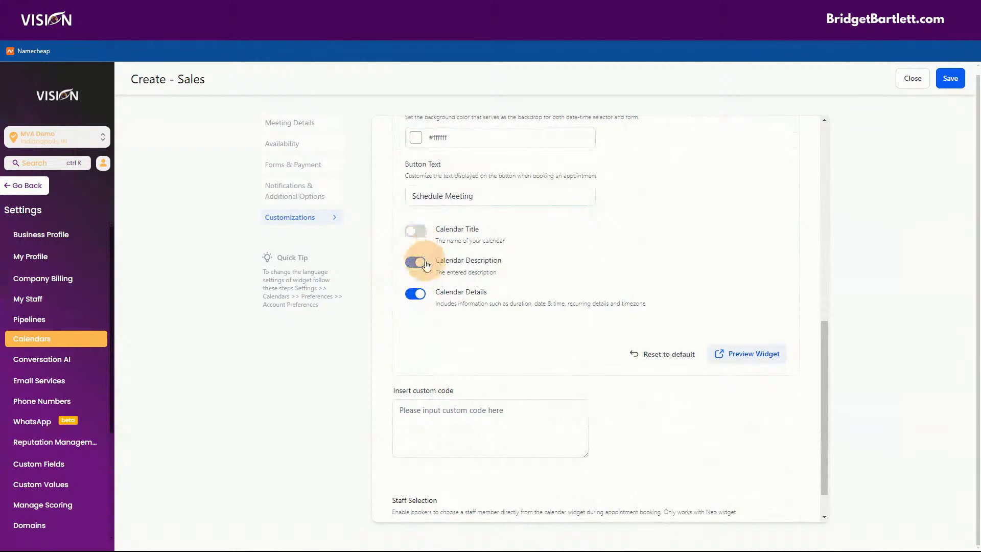
click(408, 295)
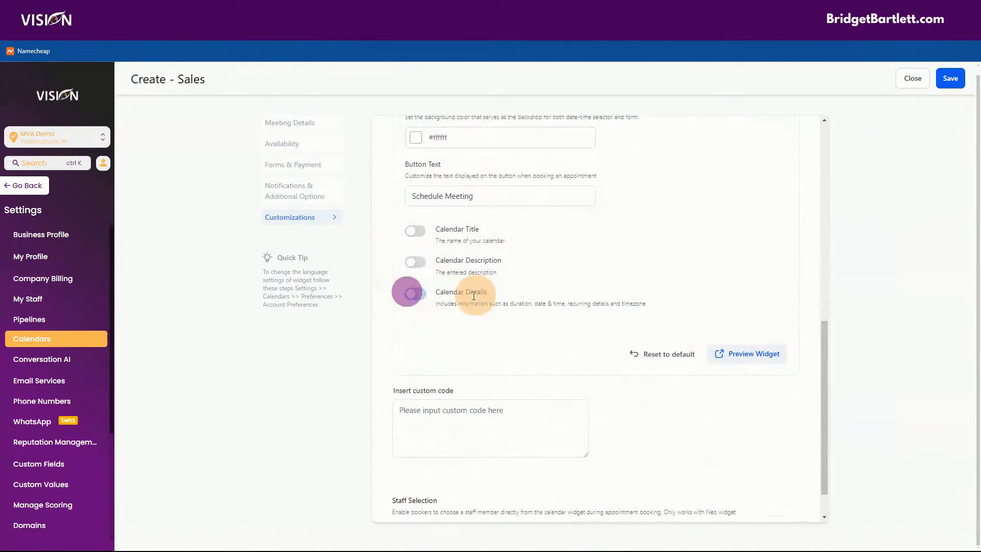
click(759, 352)
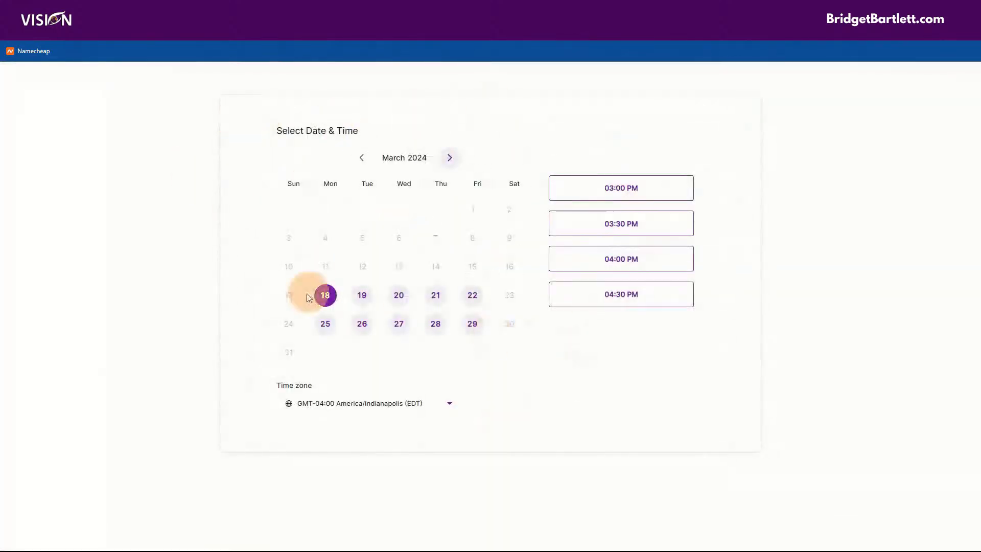
Step: Try booking March 19 at 08:00 AM in the purple Sales widget preview
click(362, 295)
click(607, 188)
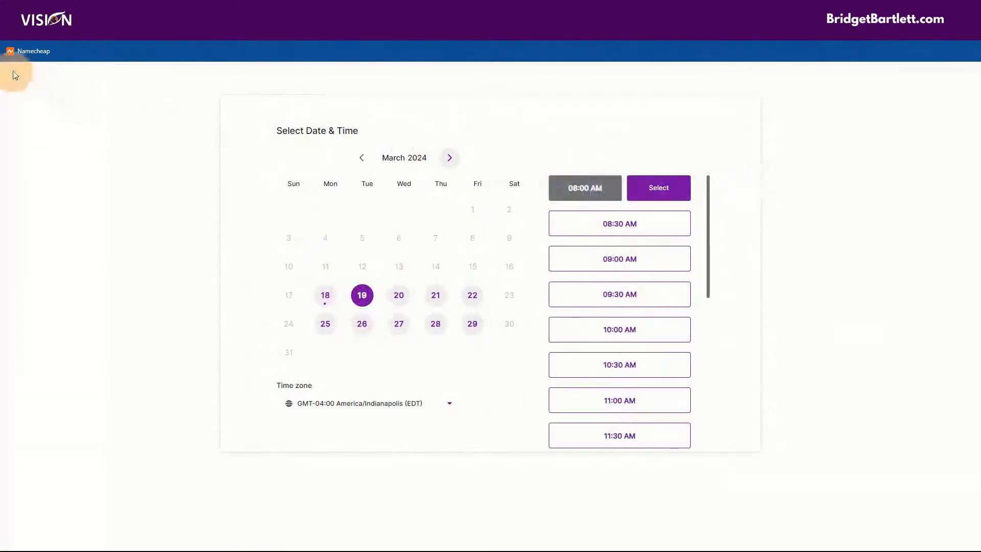
click(46, 8)
Step: Switch the calendar title and details back on and re-check the widget preview
click(415, 230)
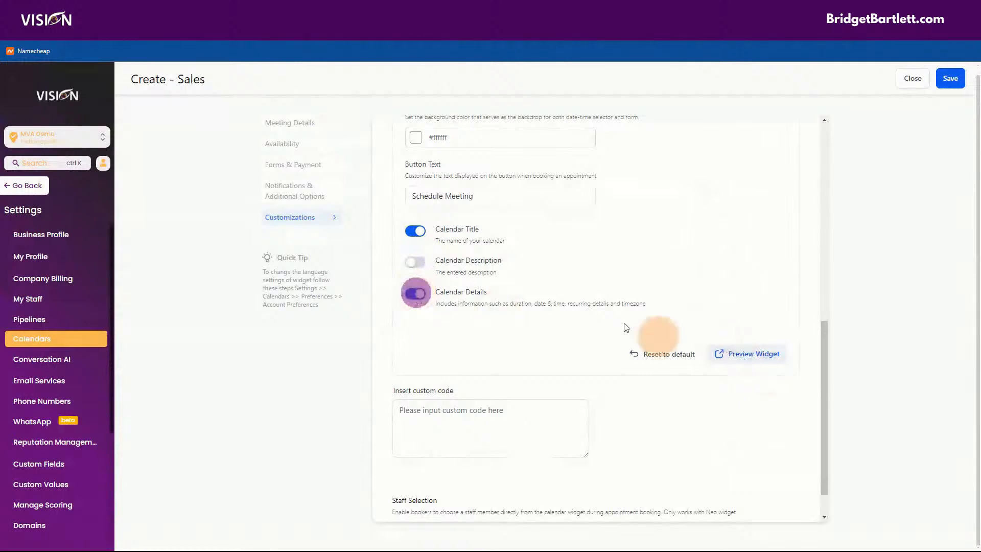
click(415, 262)
click(754, 357)
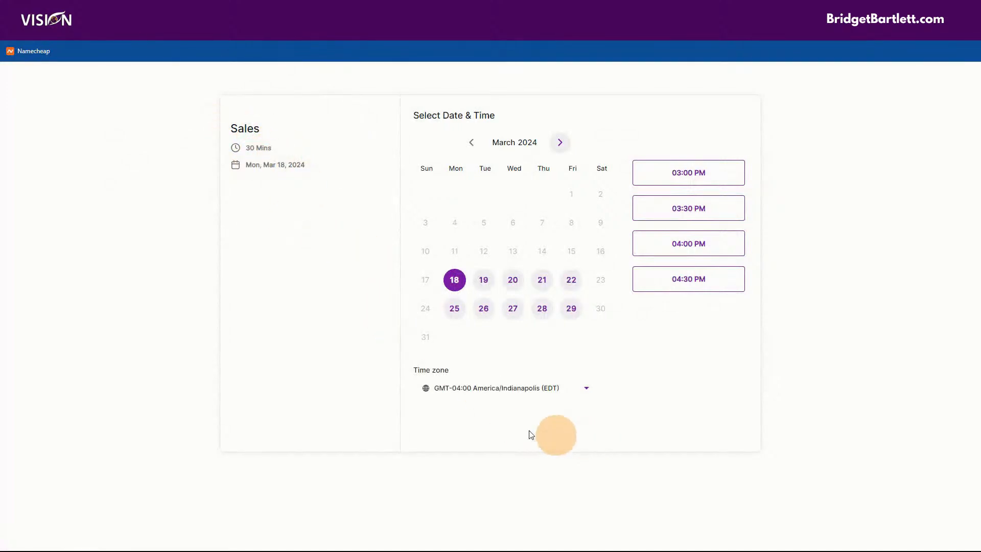
click(51, 8)
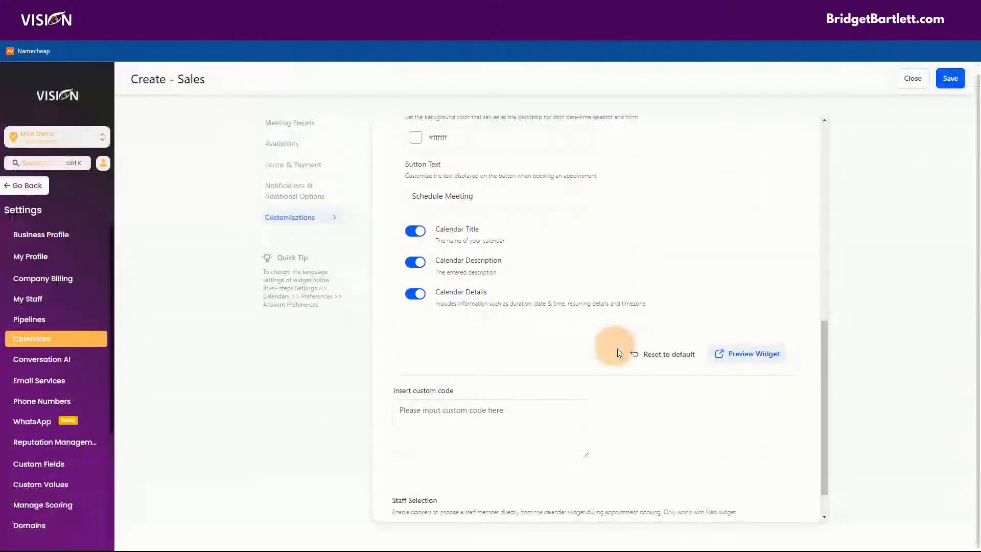
scroll(646, 429, down, 1)
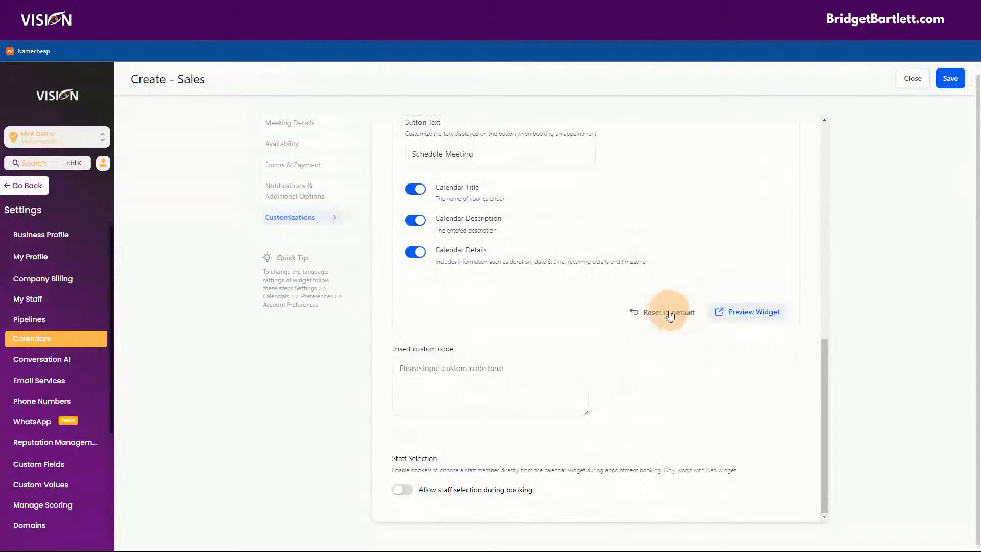
Step: Enable 'Allow staff selection during booking' for the Sales calendar and save it
click(415, 370)
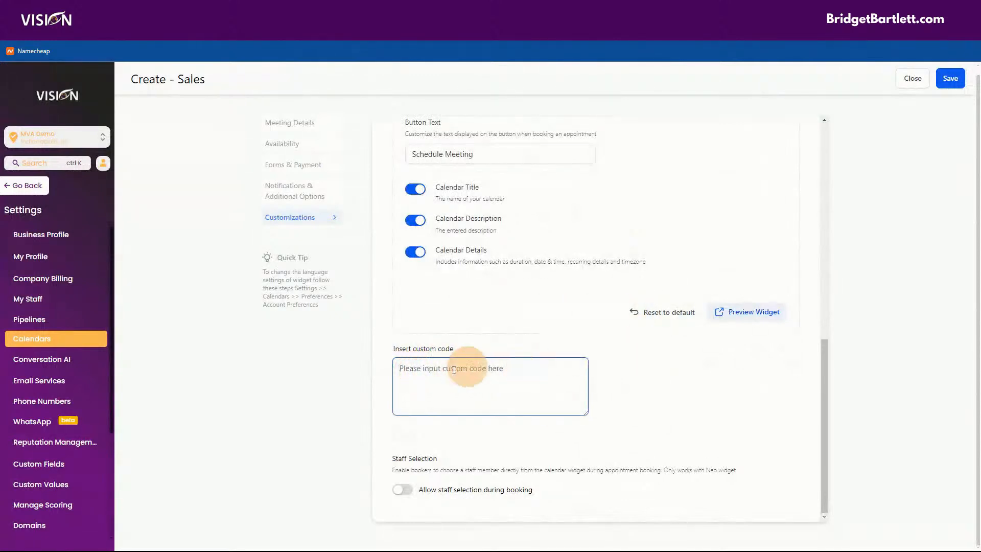
click(398, 492)
click(398, 491)
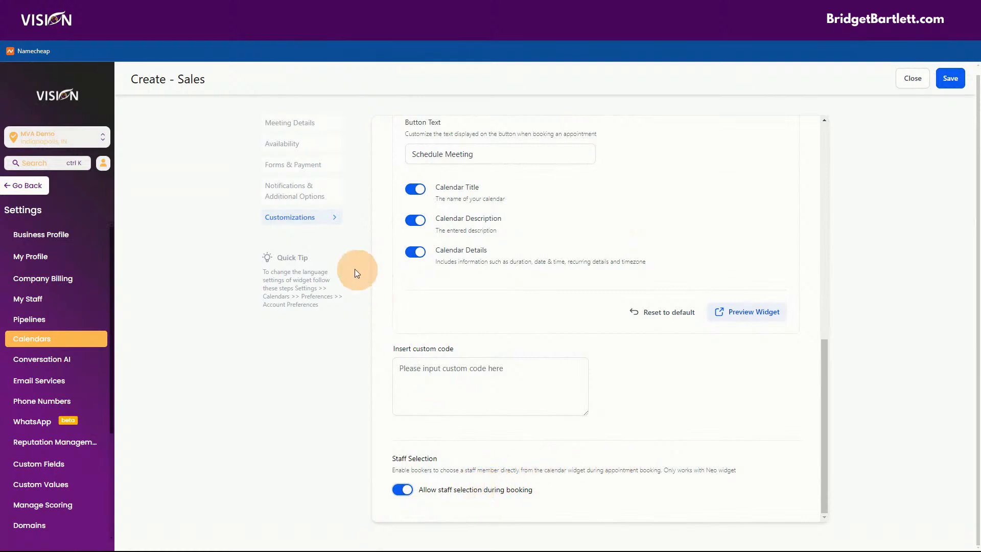
click(949, 78)
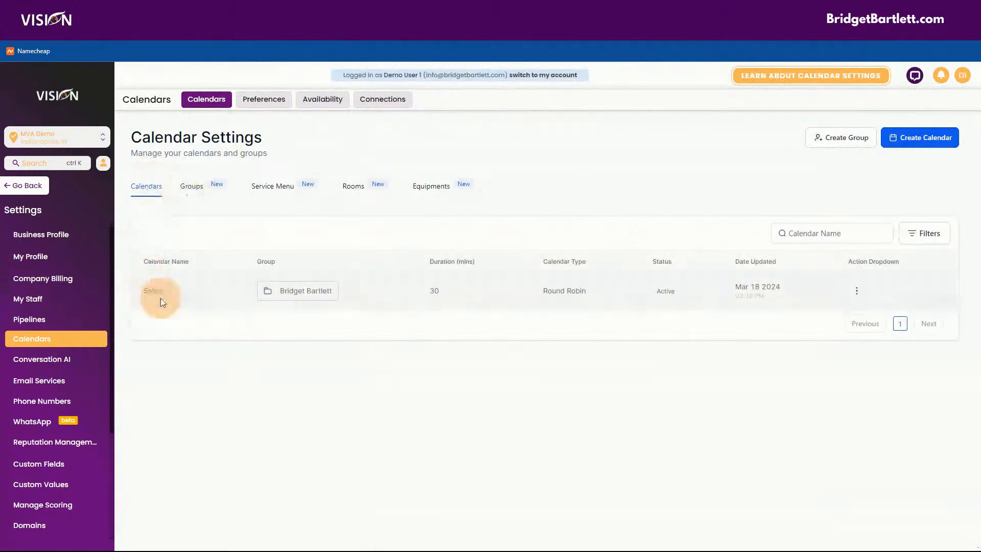
Step: Move Sales into the Support group via Move to Group, accepting the legacy-link checkbox
click(193, 185)
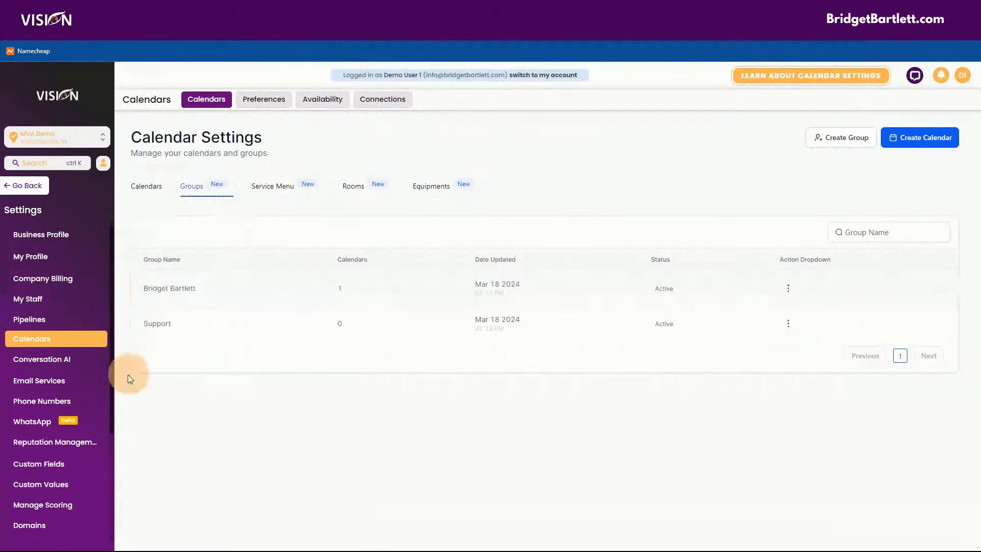
click(148, 186)
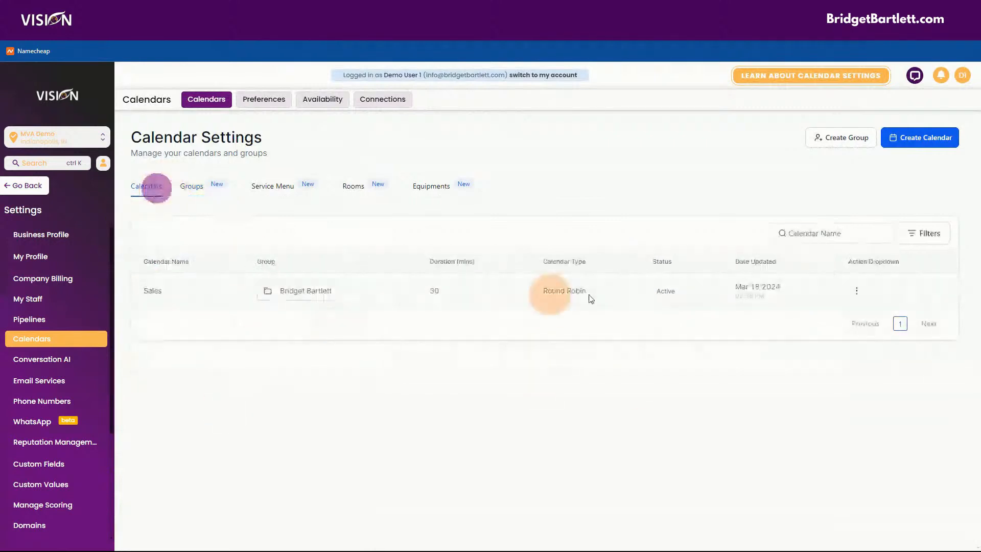
click(857, 290)
click(848, 365)
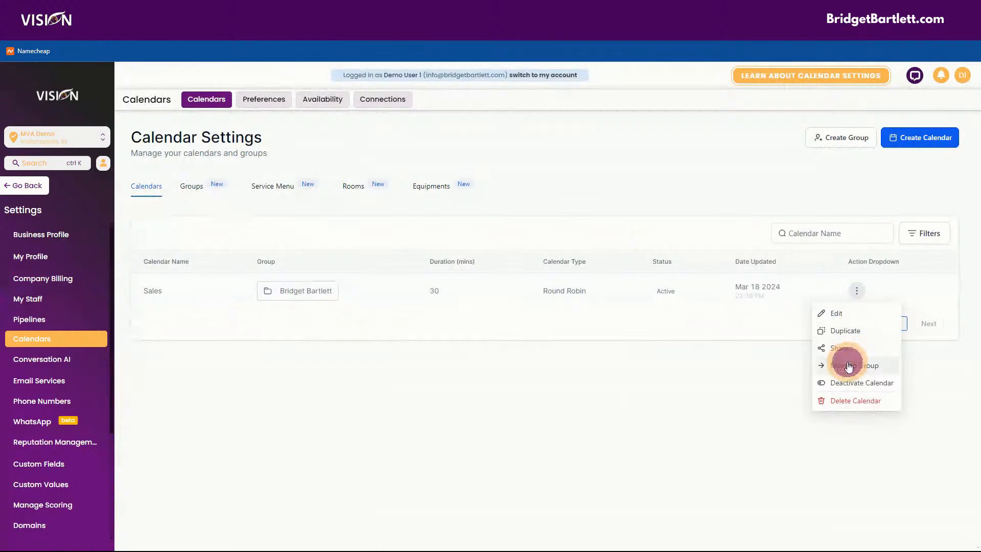
click(473, 324)
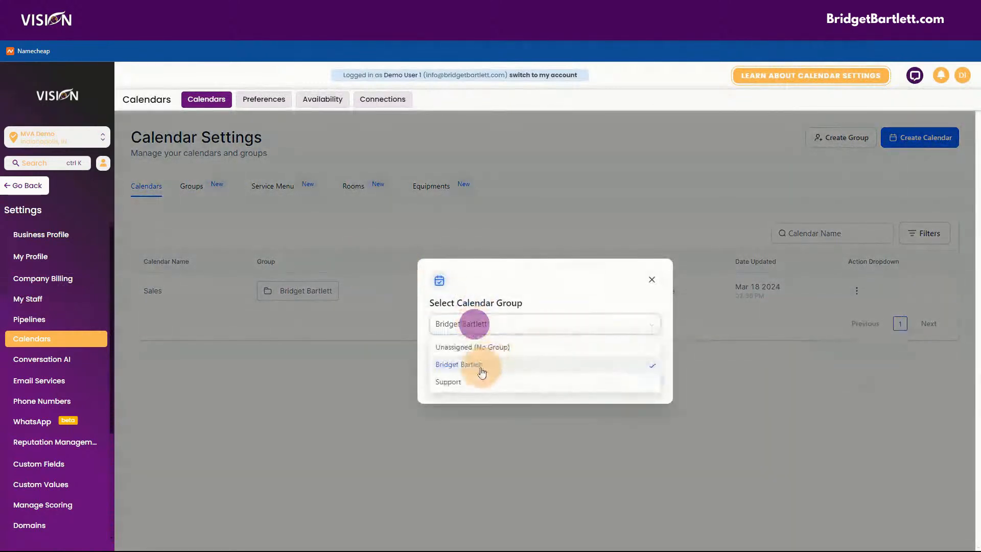
click(470, 377)
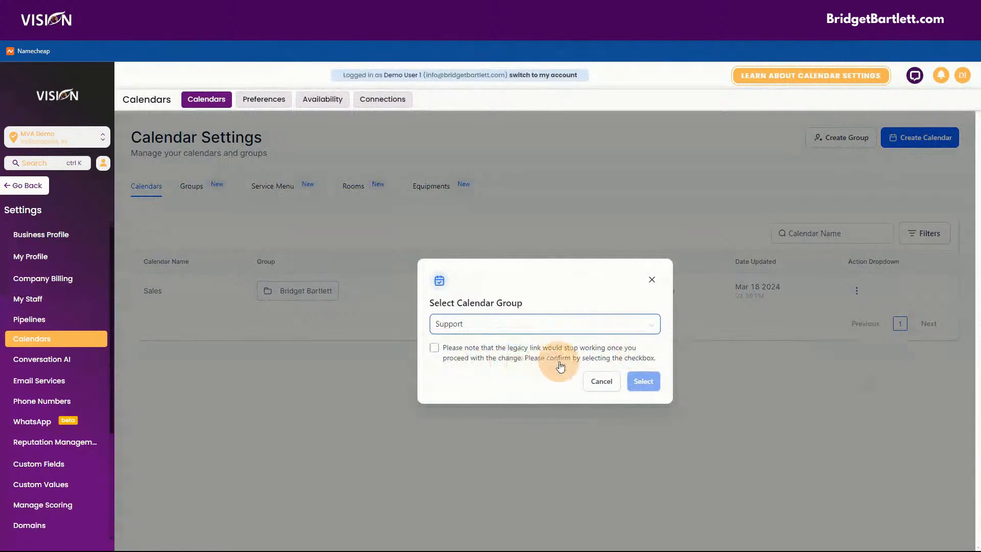
click(434, 347)
click(636, 383)
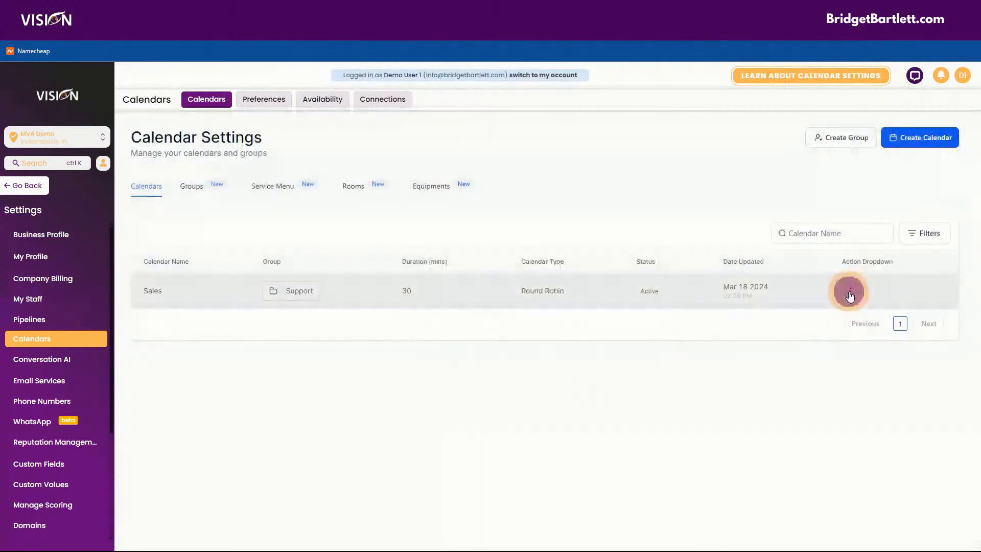
click(849, 291)
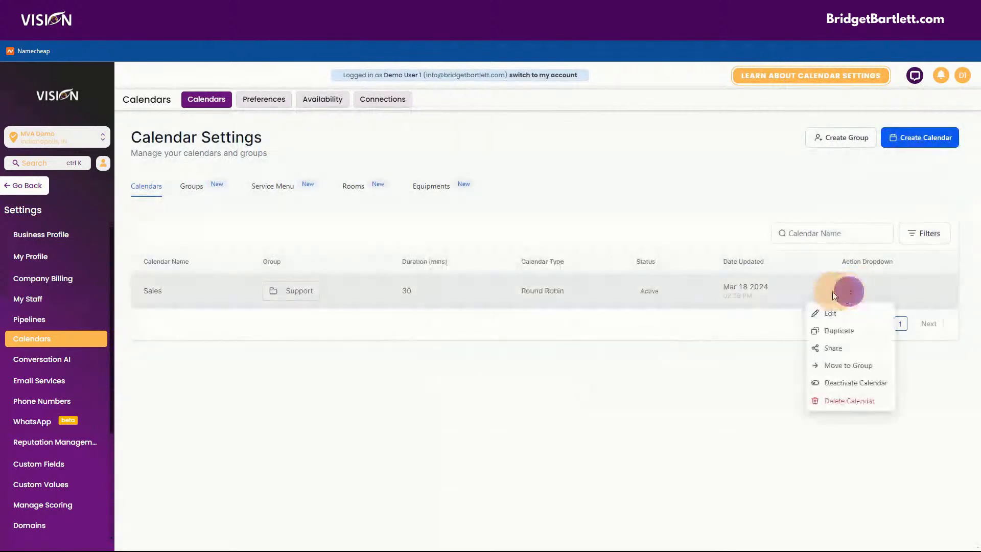
Step: From the Groups list, copy the first group's scheduling link
click(198, 187)
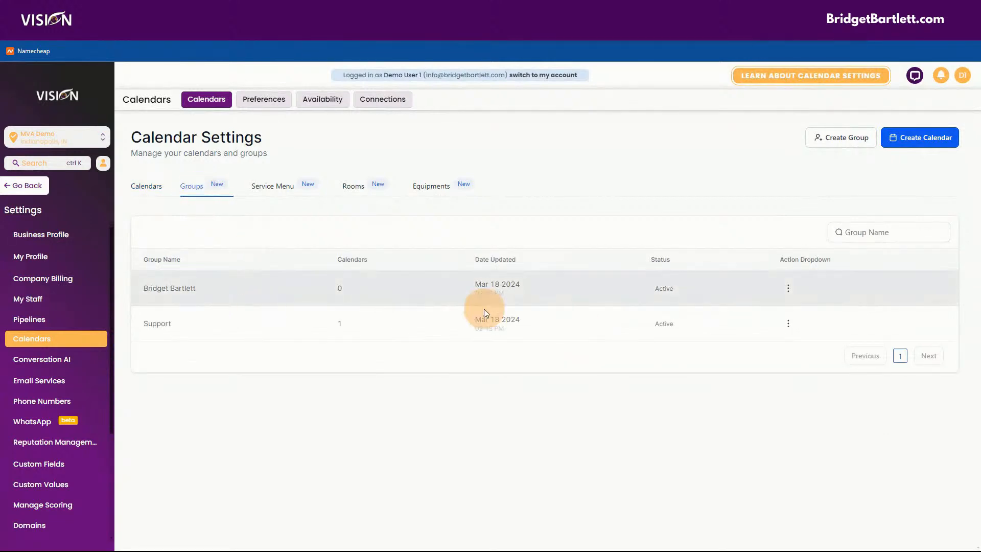
click(788, 289)
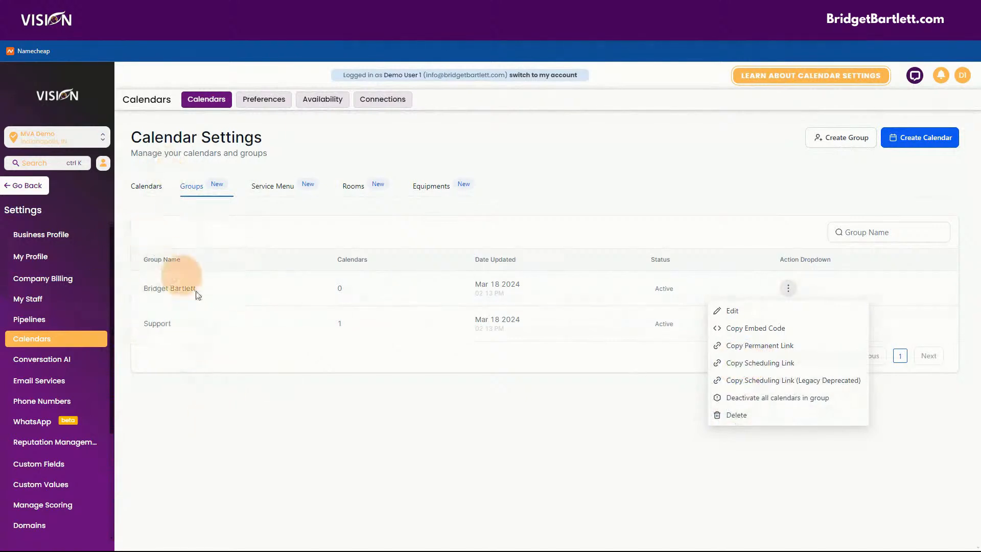
click(771, 363)
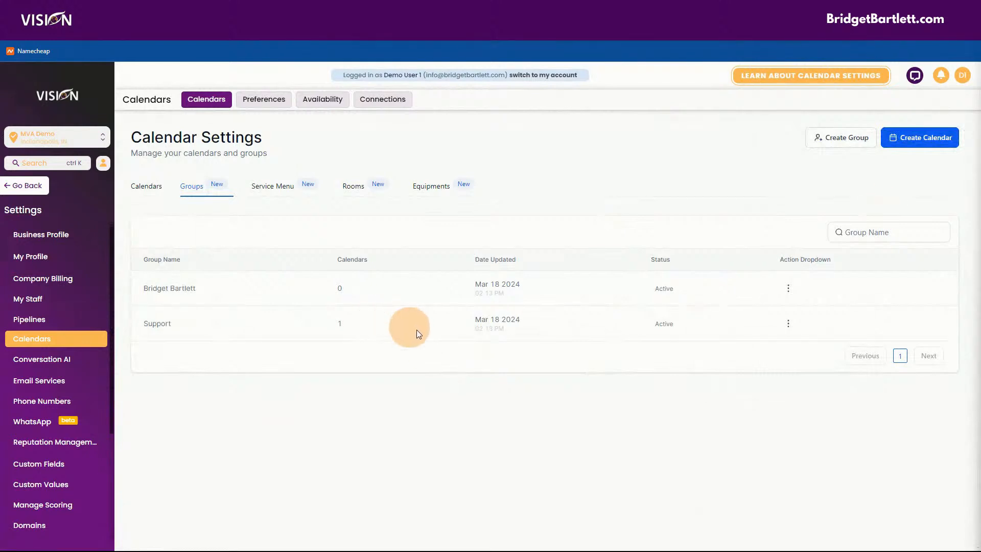
Step: Position and widen the Notepad window, then paste the group scheduling link
drag(950, 184, 421, 108)
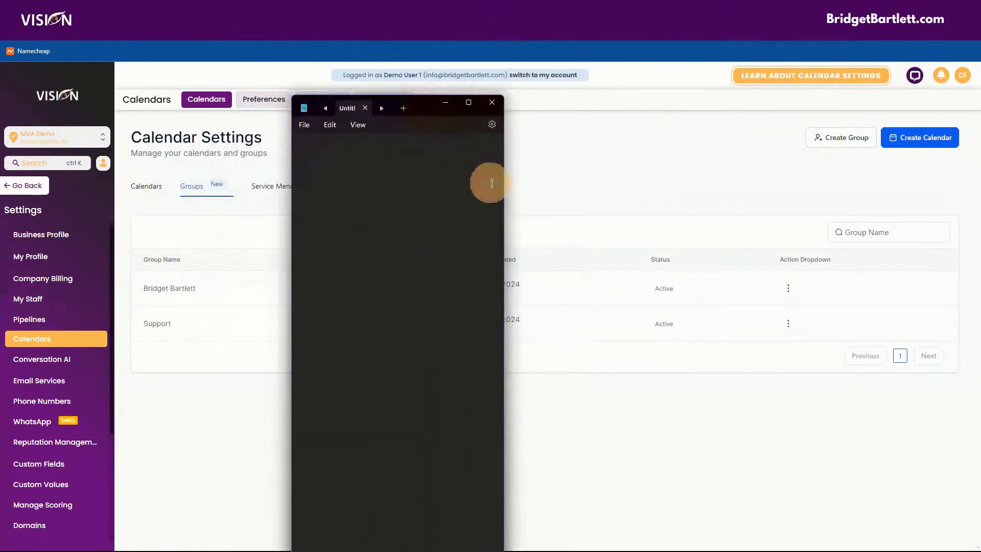
drag(511, 191, 757, 176)
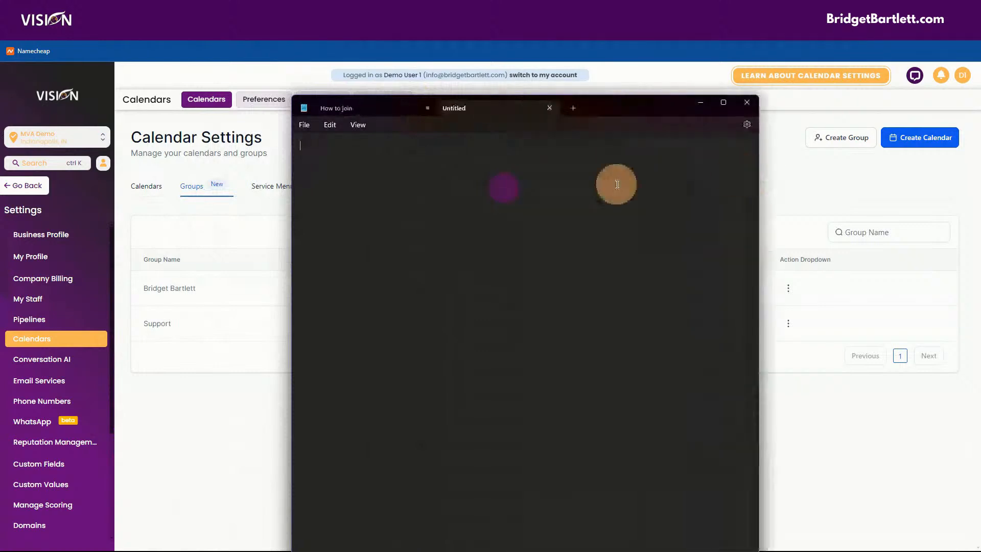
key(ctrl+v)
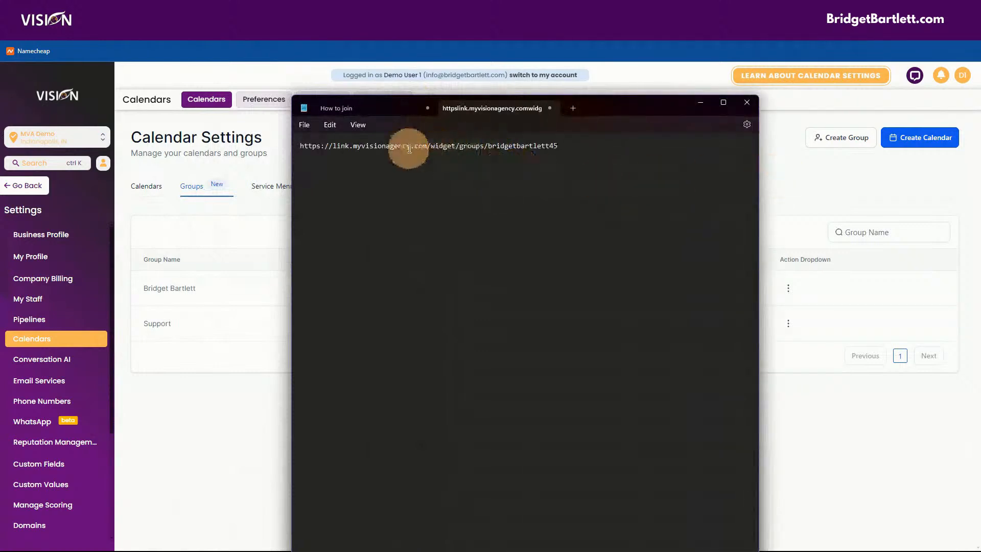
Step: Copy the group's Legacy Deprecated scheduling link, paste it on a second Notepad line, then return to Calendars
click(789, 168)
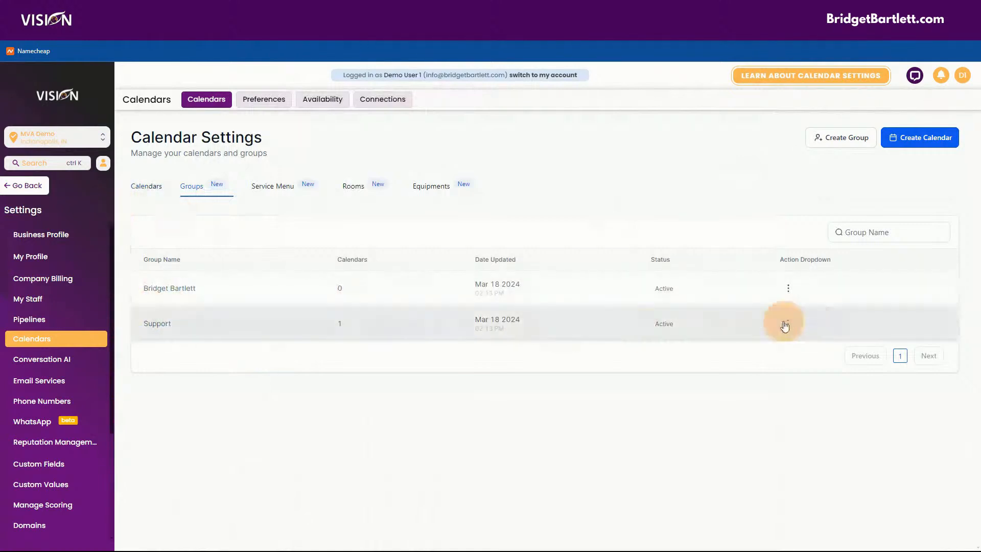
click(793, 297)
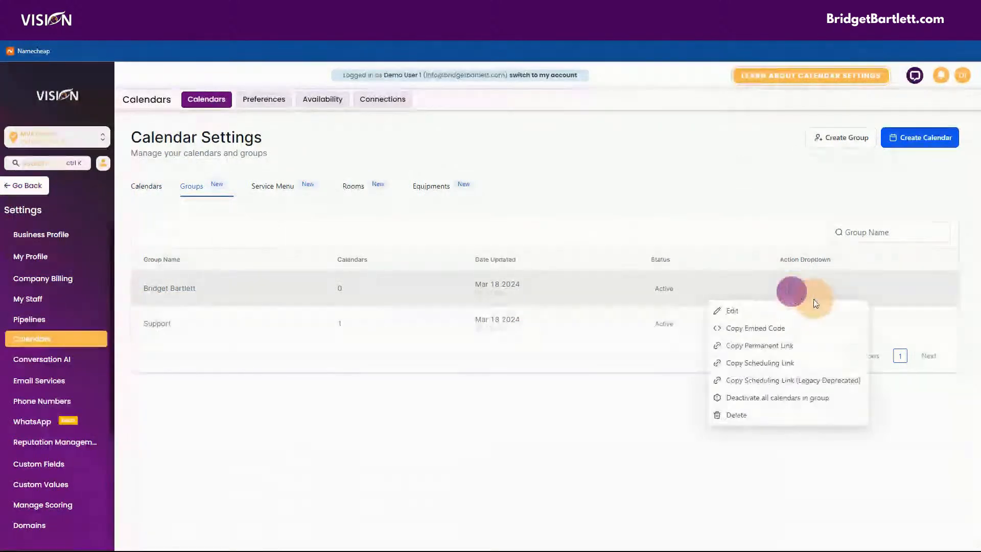
click(768, 380)
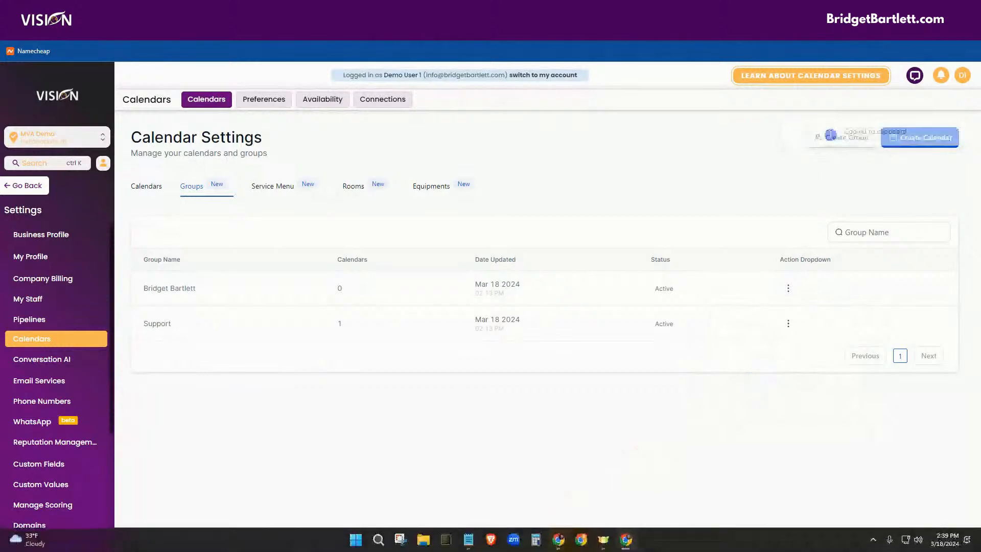
click(475, 543)
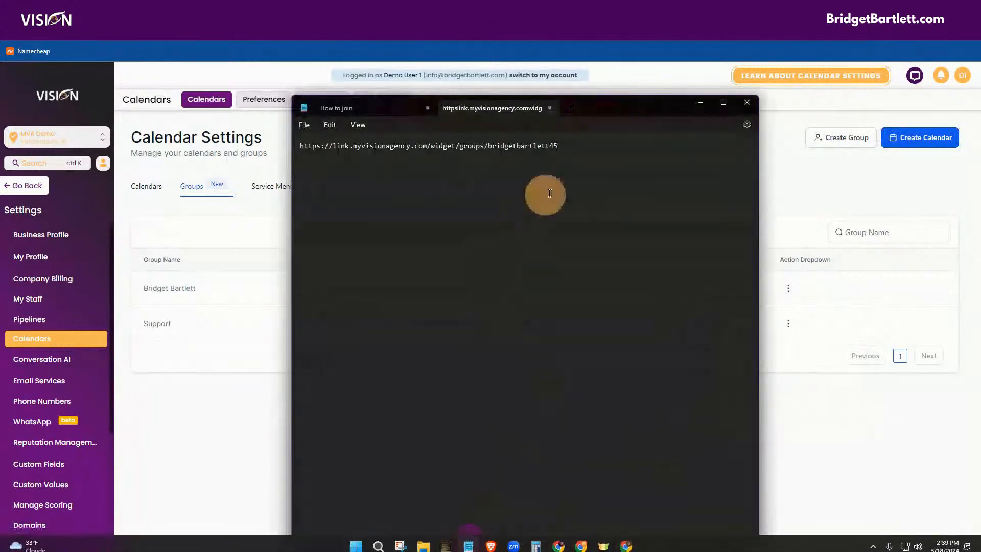
click(574, 158)
key(Return)
key(ctrl+v)
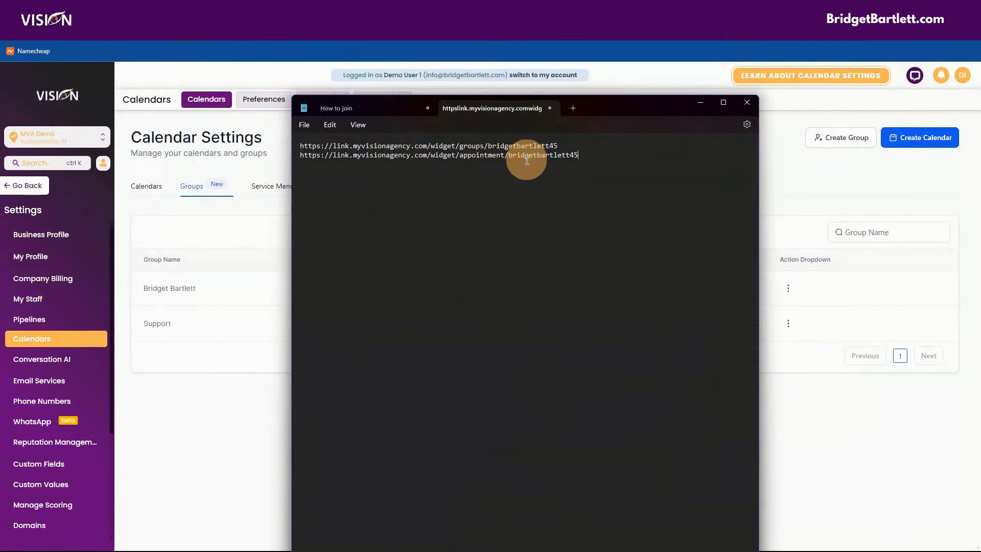
click(777, 177)
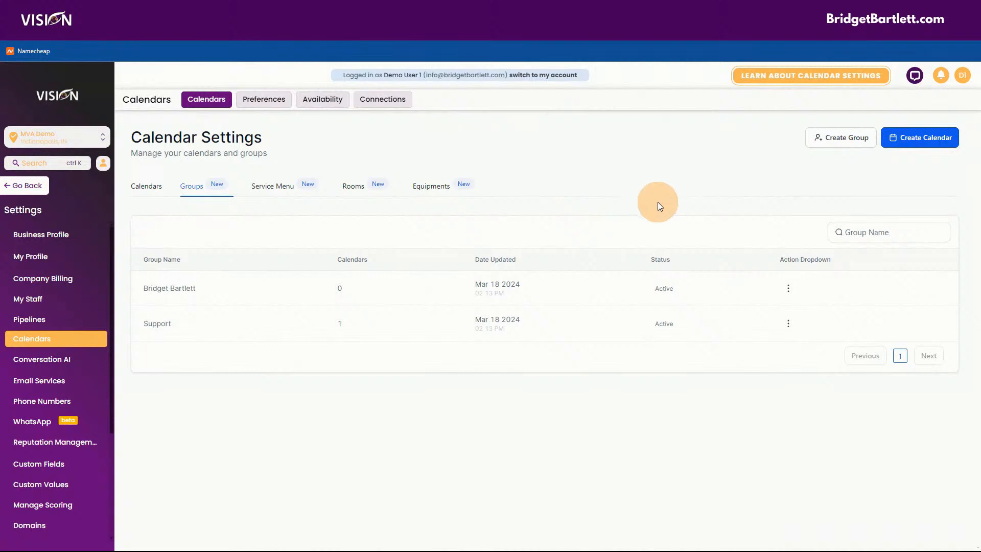
click(154, 192)
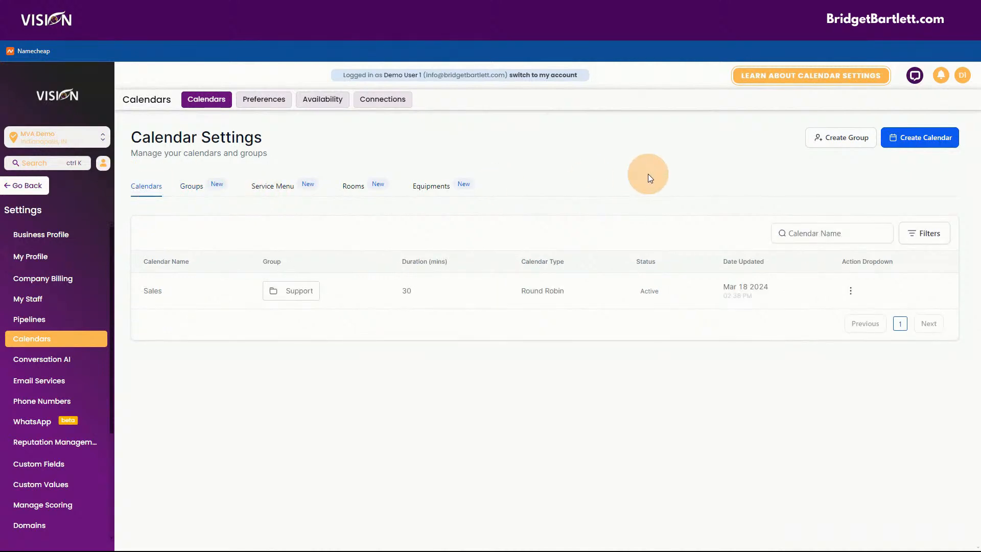